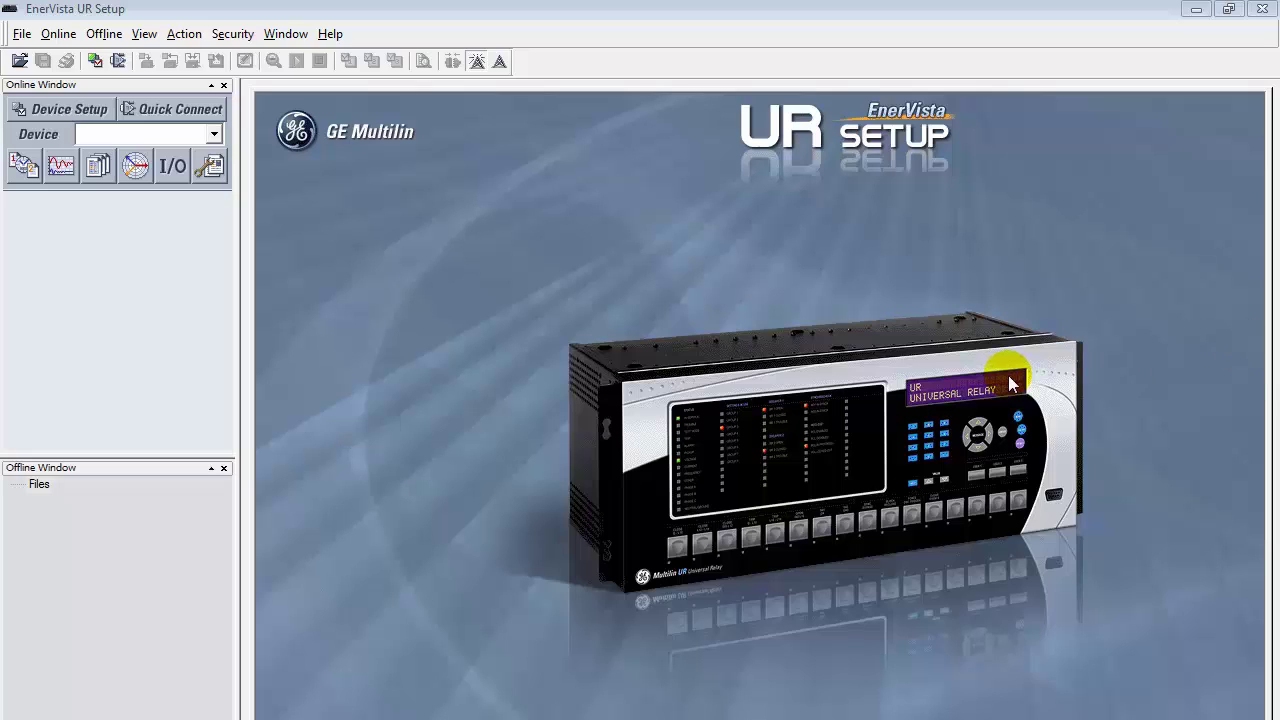
Step: Add the existing settings file Relay3.urs to the offline Files list
{"action": "right_click", "coordinate": [40, 484]}
{"action": "left_click", "coordinate": [57, 494]}
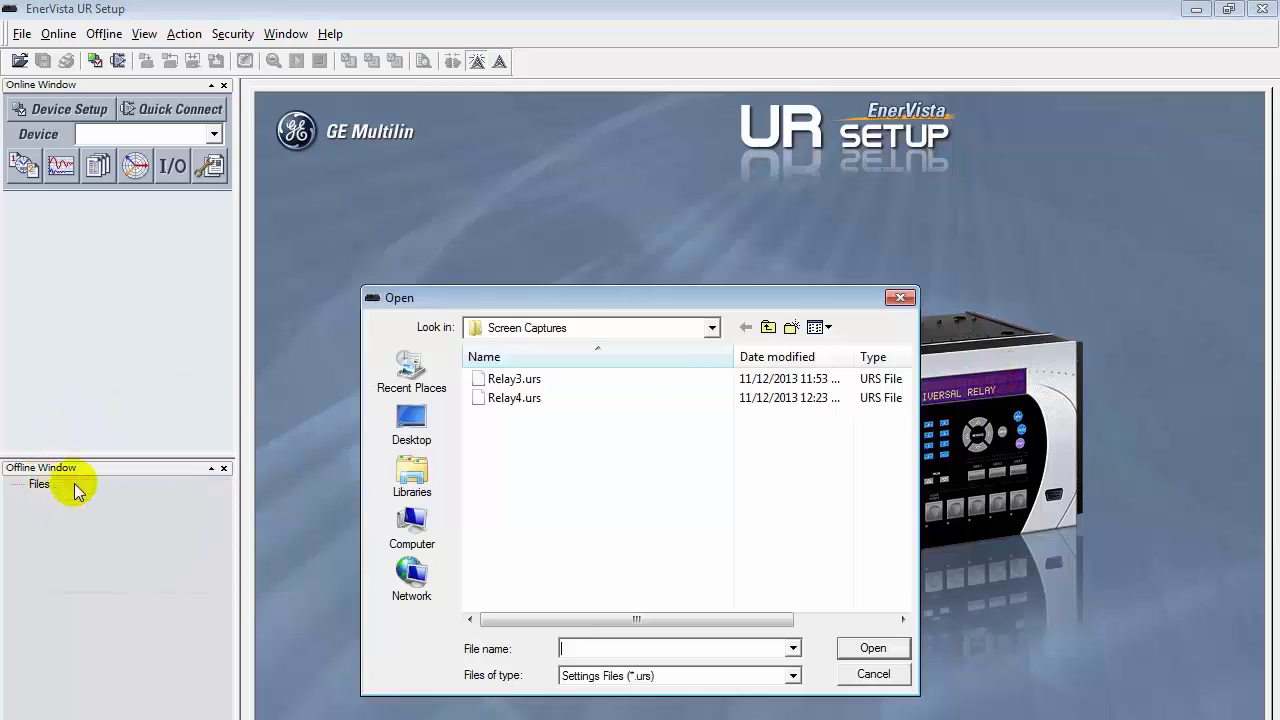
{"action": "left_click", "coordinate": [562, 380]}
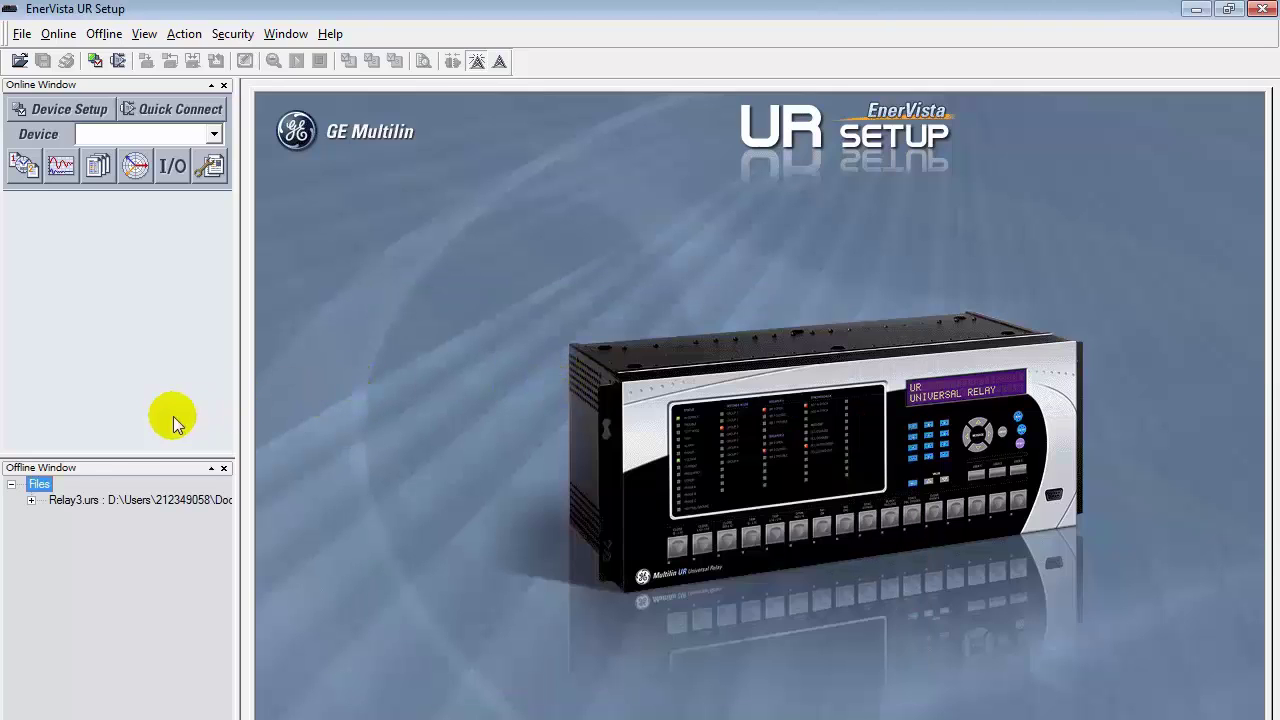
Step: Add Relay4.urs as a second existing settings file in the offline list
{"action": "right_click", "coordinate": [39, 484]}
{"action": "left_click", "coordinate": [57, 490]}
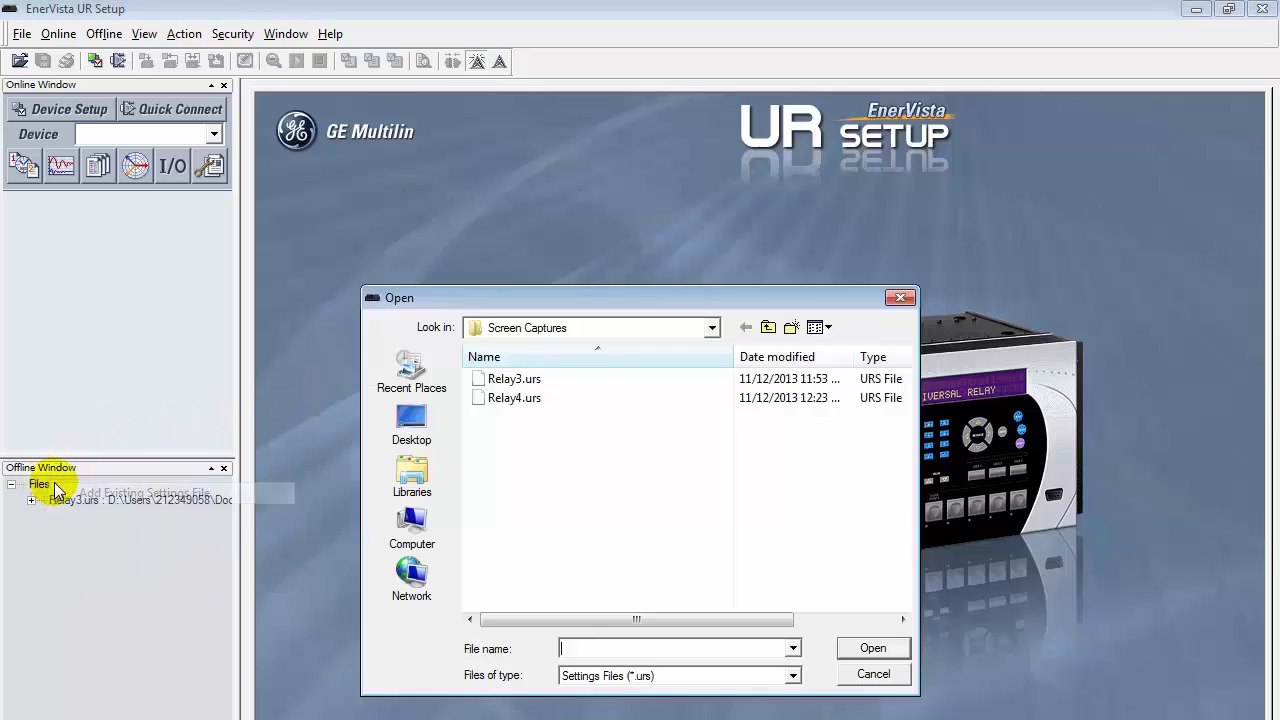
{"action": "double_click", "coordinate": [515, 398]}
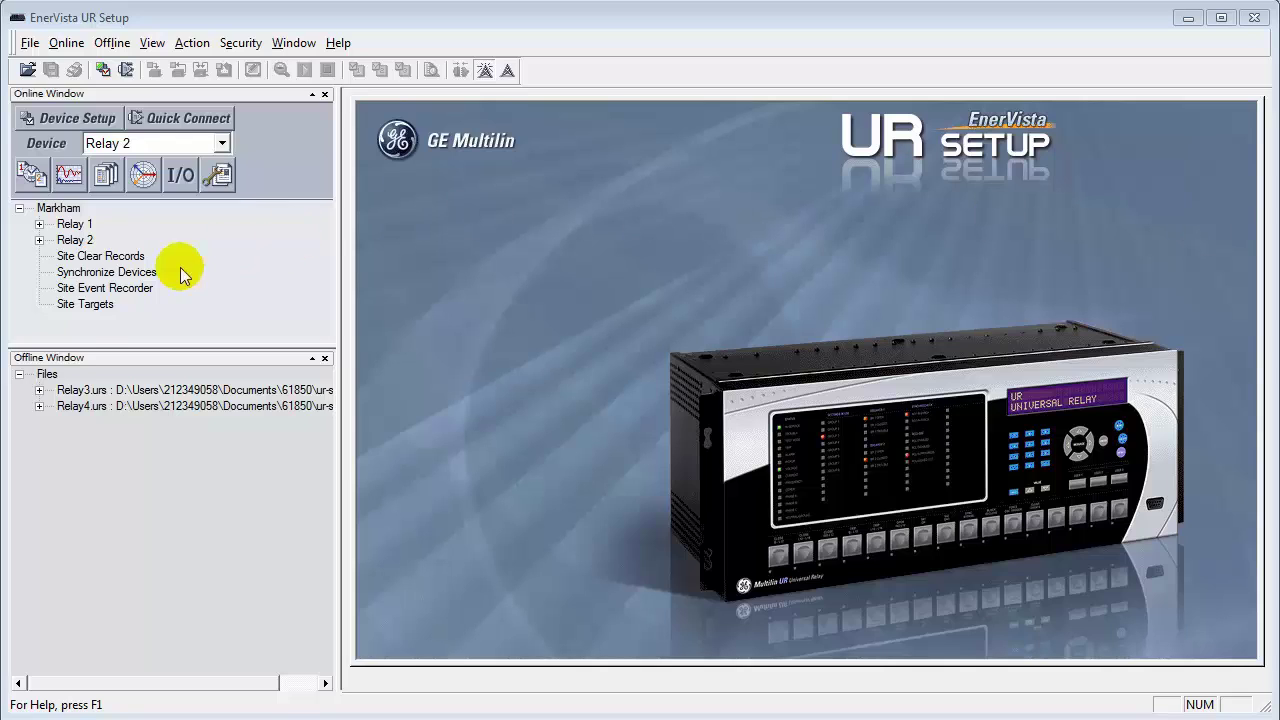
Step: Open Relay3.urs Product Setup > Communications > IEC 61850 > Server Configuration
{"action": "left_click", "coordinate": [39, 391]}
{"action": "left_click", "coordinate": [59, 422]}
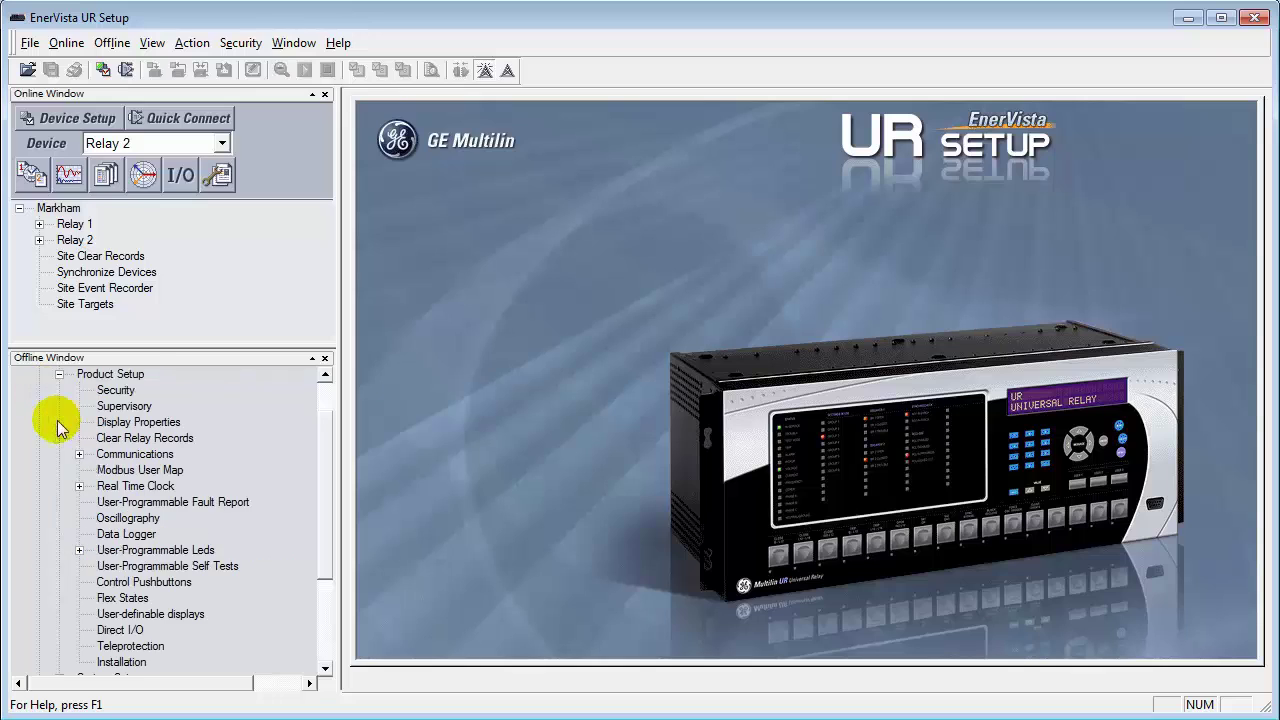
{"action": "left_click", "coordinate": [79, 454]}
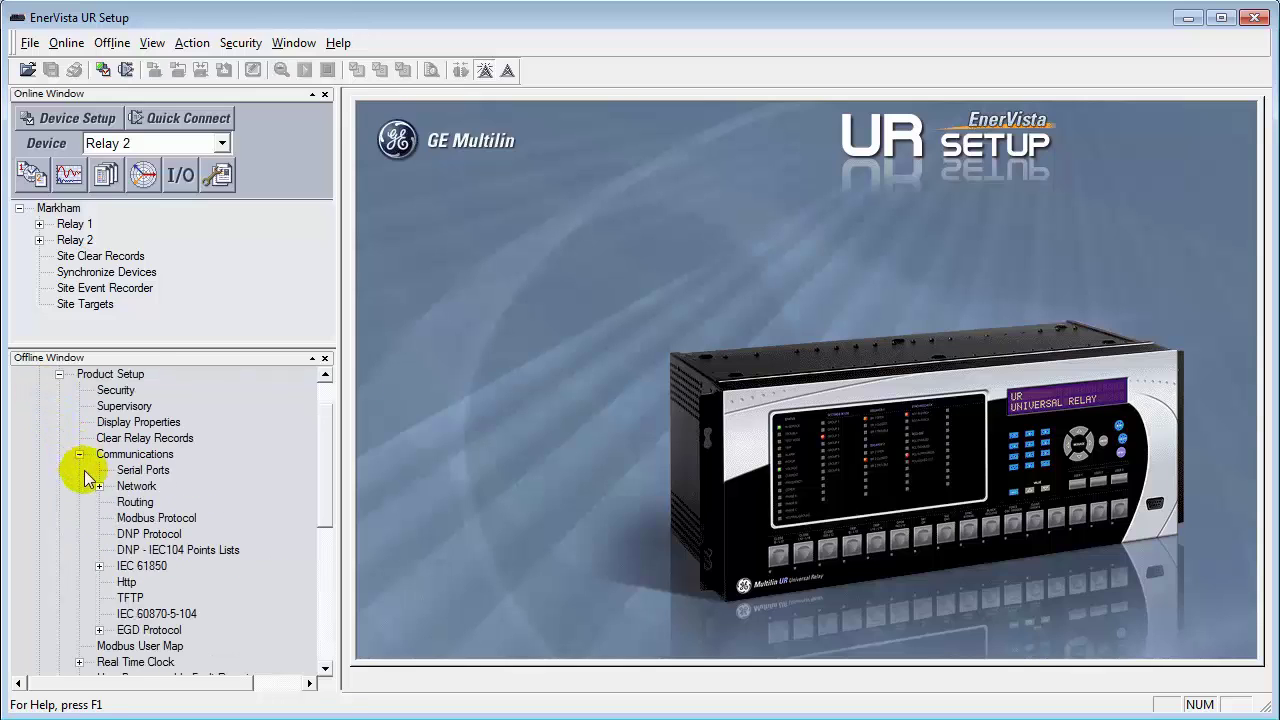
{"action": "left_click", "coordinate": [99, 566]}
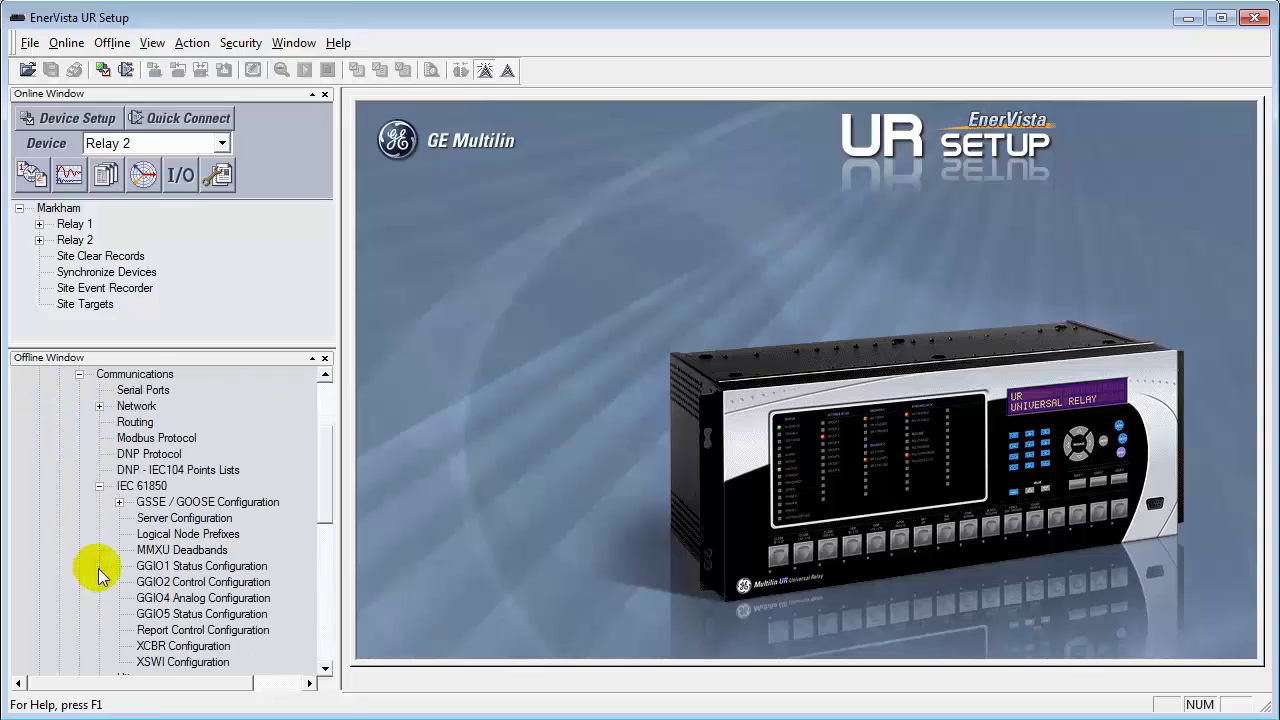
{"action": "double_click", "coordinate": [185, 518]}
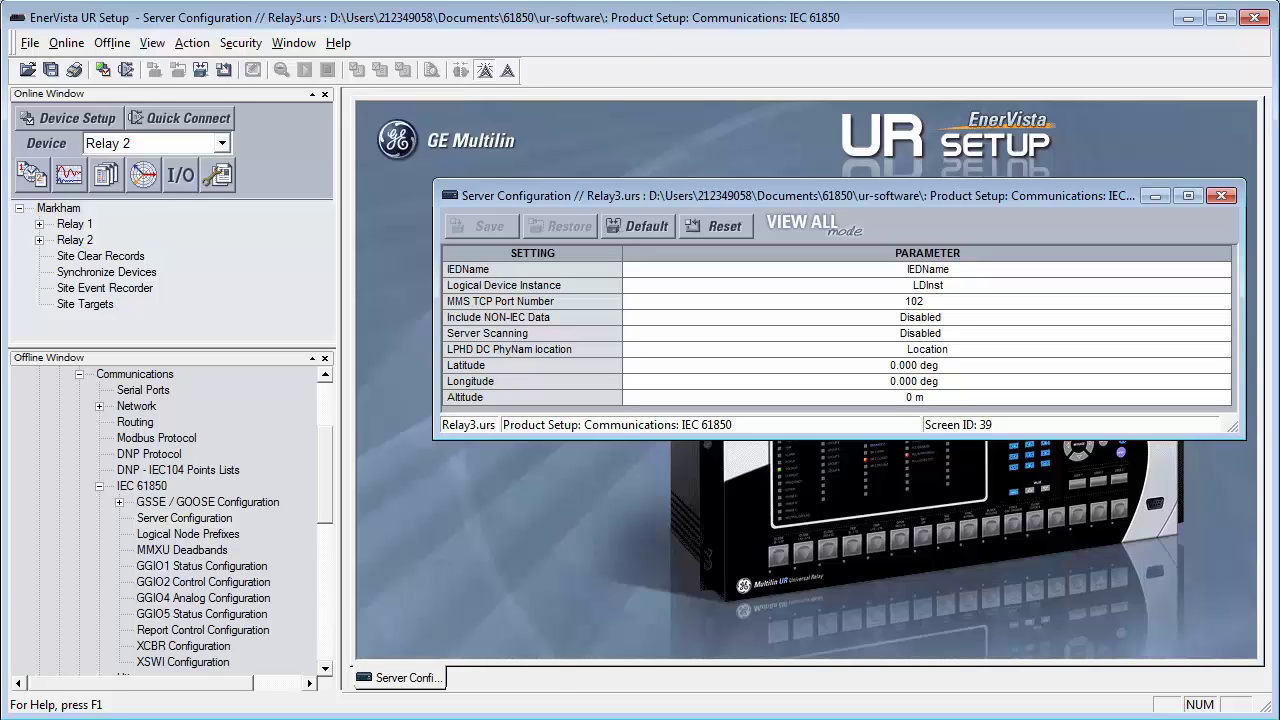
Step: Set IEDName to MotorA and Server Scanning to Enabled, then save Relay3's settings
{"action": "left_click", "coordinate": [1003, 271]}
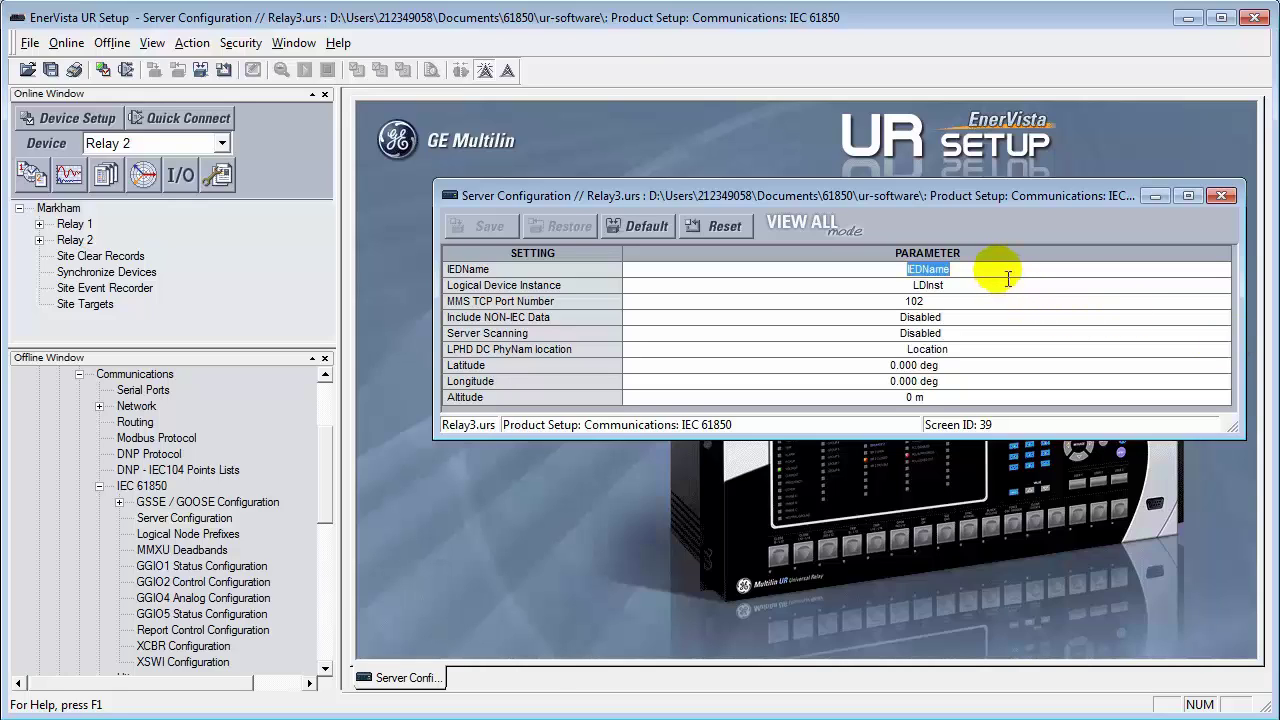
{"action": "type", "text": "MotorA"}
{"action": "left_click", "coordinate": [984, 333]}
{"action": "left_click", "coordinate": [1221, 334]}
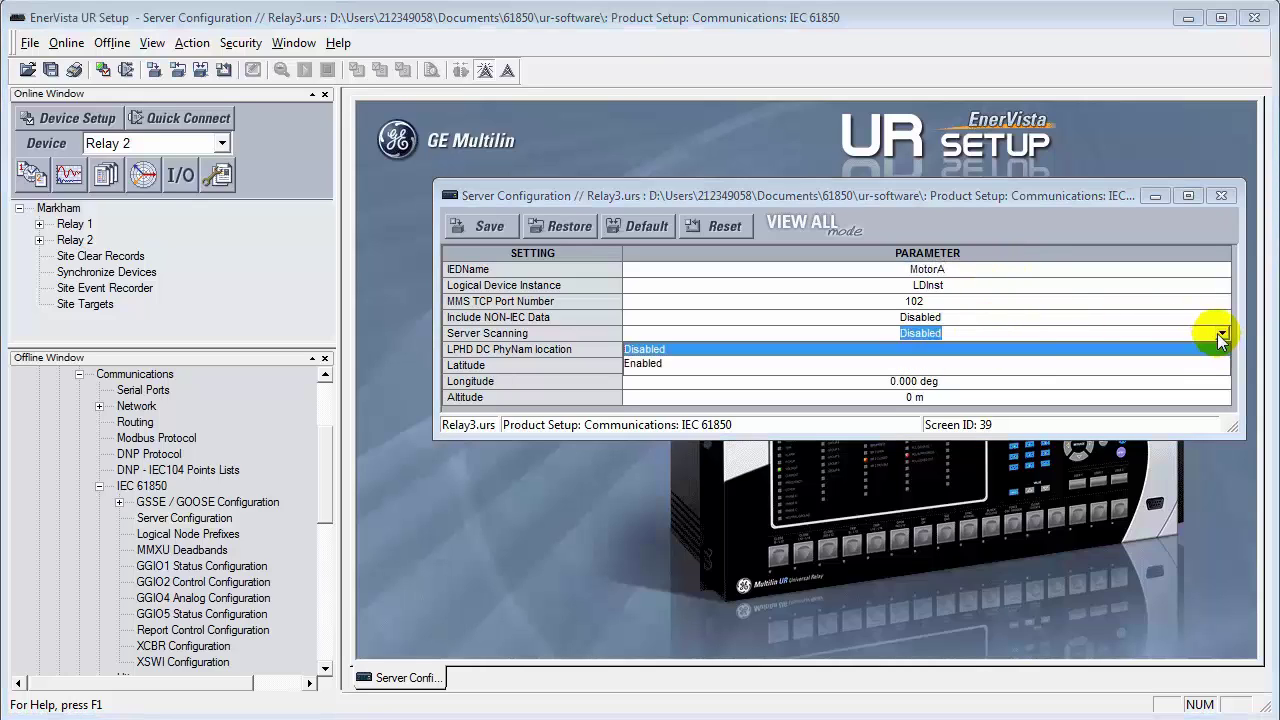
{"action": "left_click", "coordinate": [872, 363]}
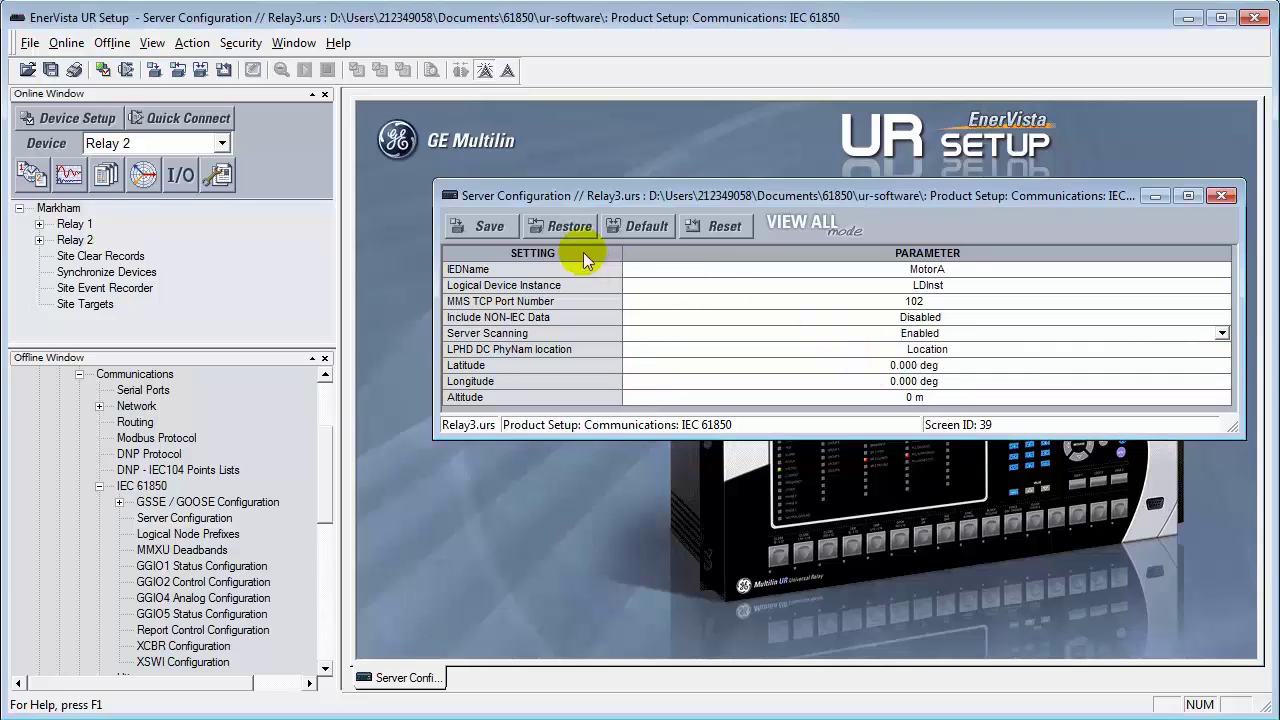
{"action": "left_click", "coordinate": [476, 216]}
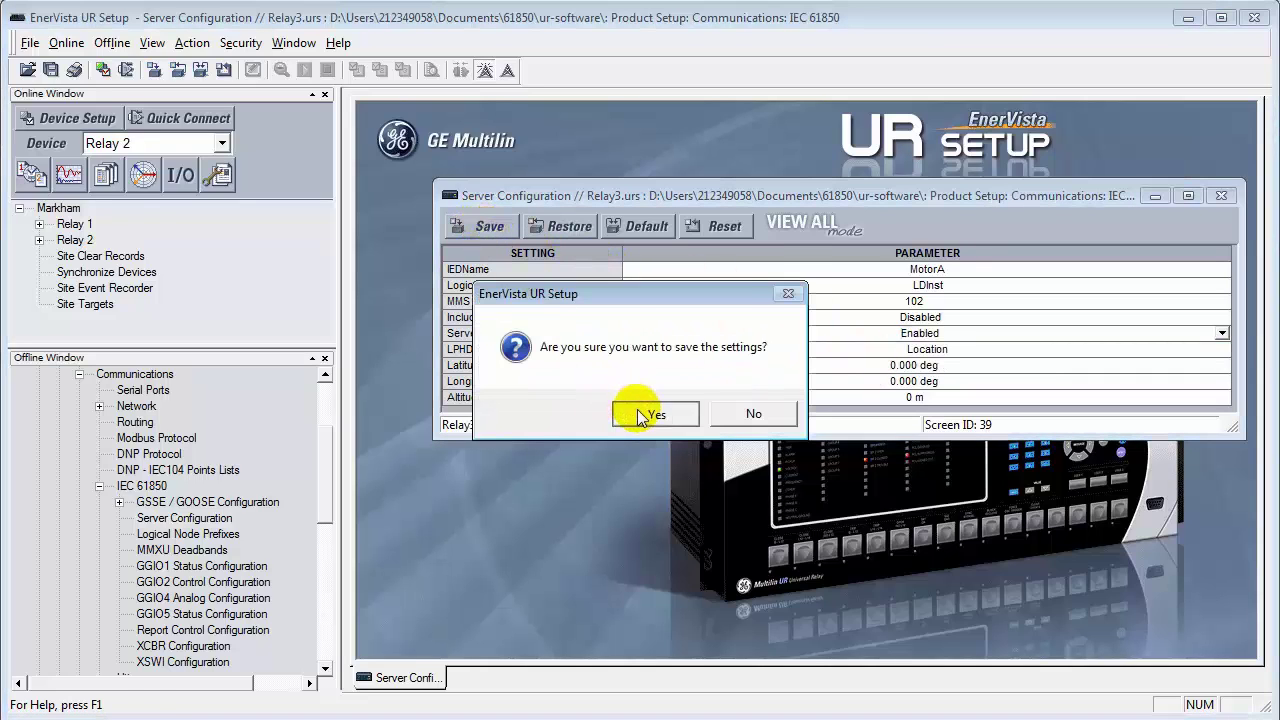
{"action": "left_click", "coordinate": [640, 414]}
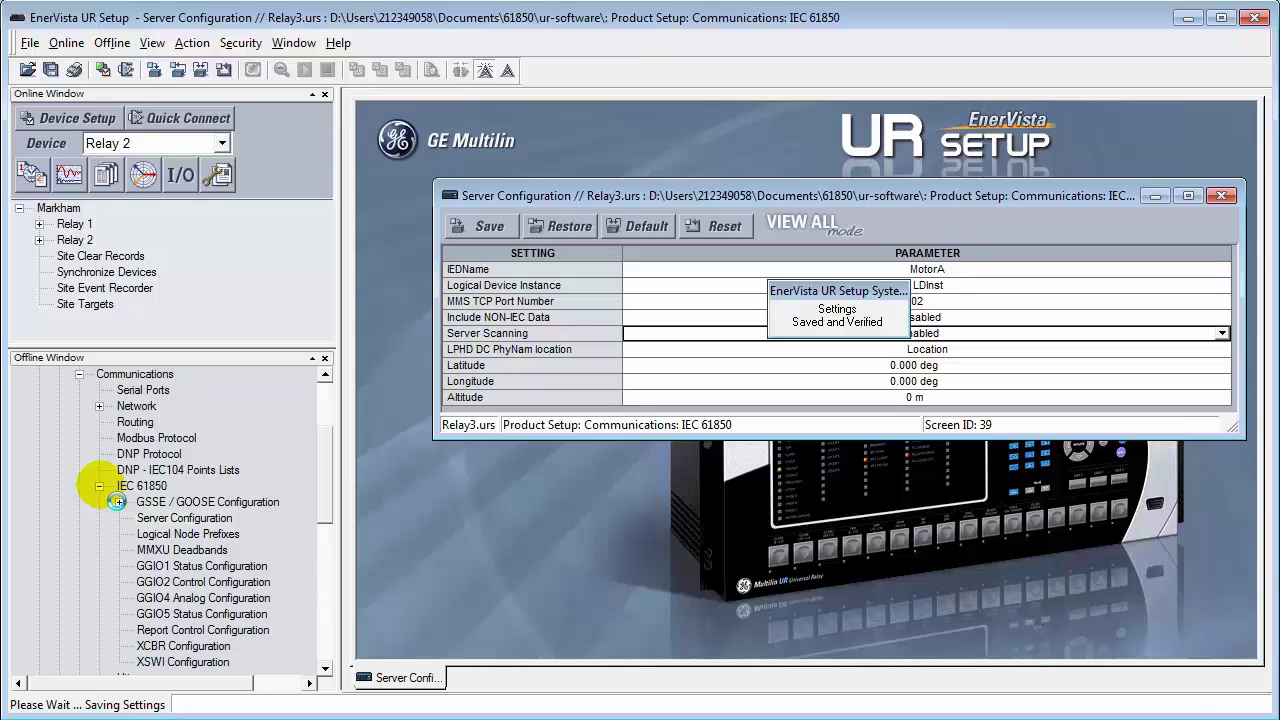
{"action": "left_click", "coordinate": [99, 486]}
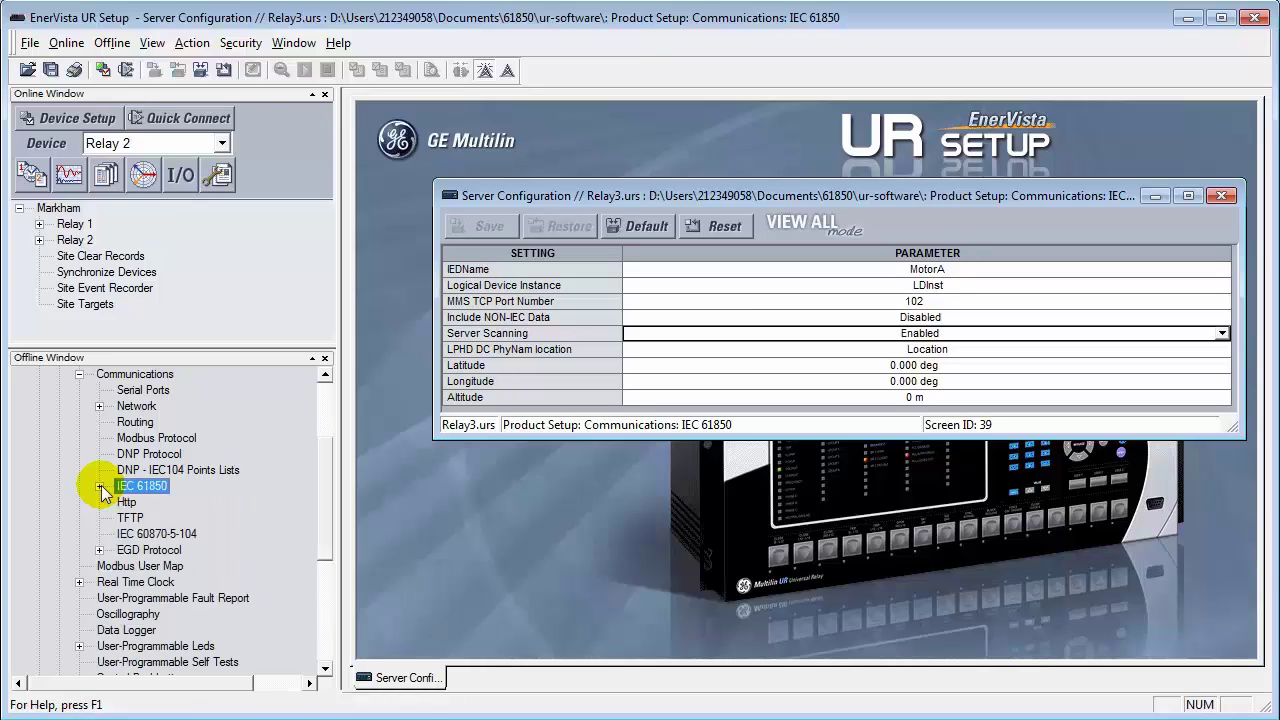
Step: Collapse Relay3's tree and open Relay4.urs IEC 61850 Server Configuration
{"action": "left_click", "coordinate": [79, 374]}
{"action": "scroll", "coordinate": [84, 408], "scroll_direction": "up", "scroll_amount": 2}
{"action": "left_click", "coordinate": [59, 421]}
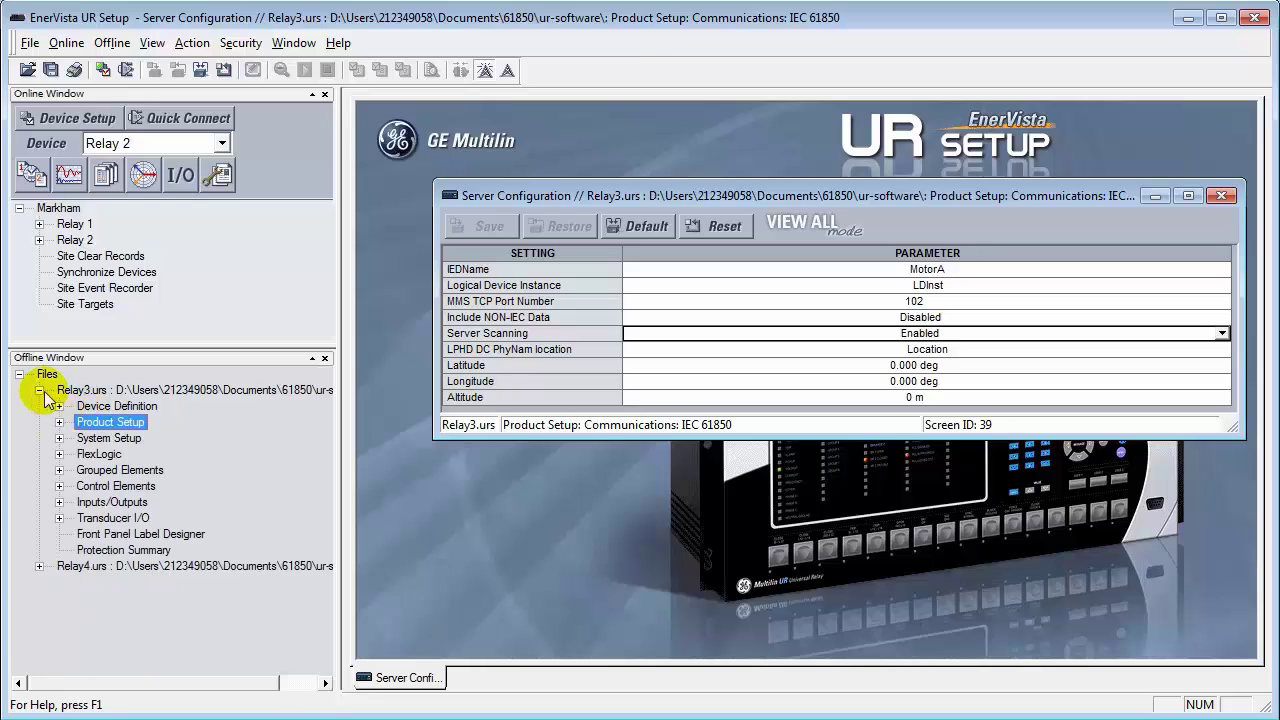
{"action": "left_click", "coordinate": [39, 390]}
{"action": "left_click", "coordinate": [39, 390]}
{"action": "left_click", "coordinate": [59, 422]}
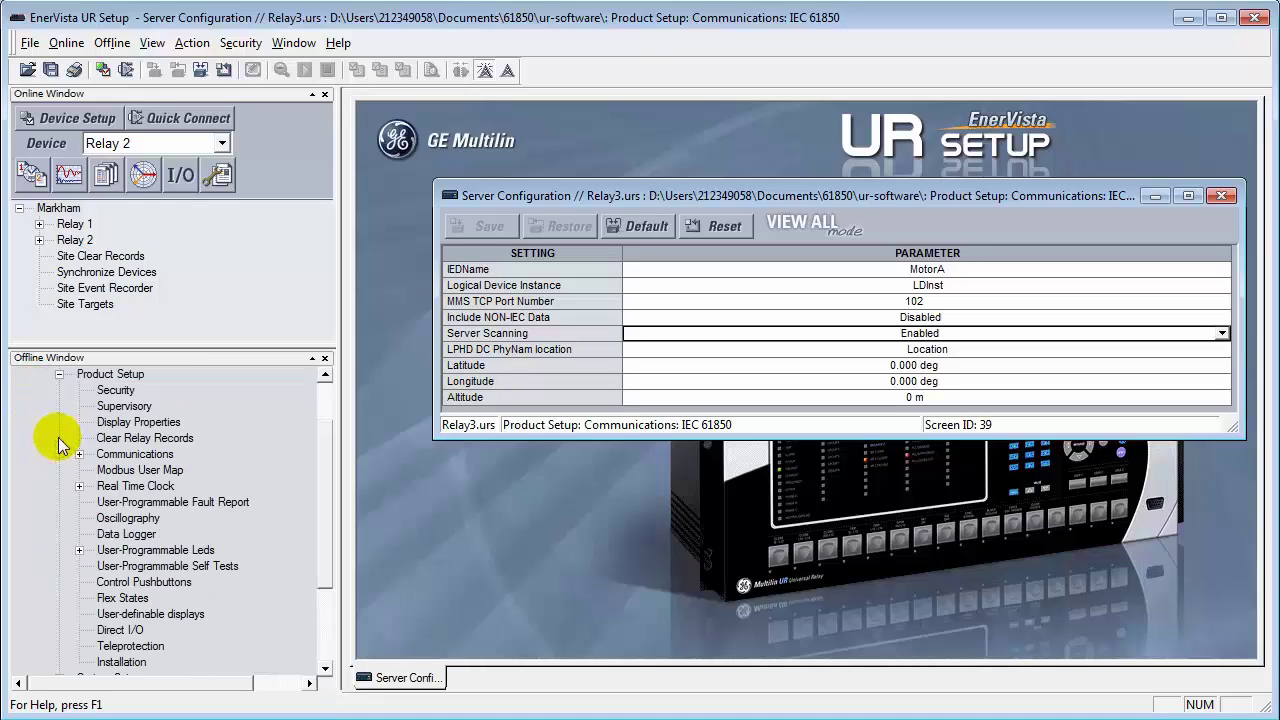
{"action": "left_click", "coordinate": [79, 454]}
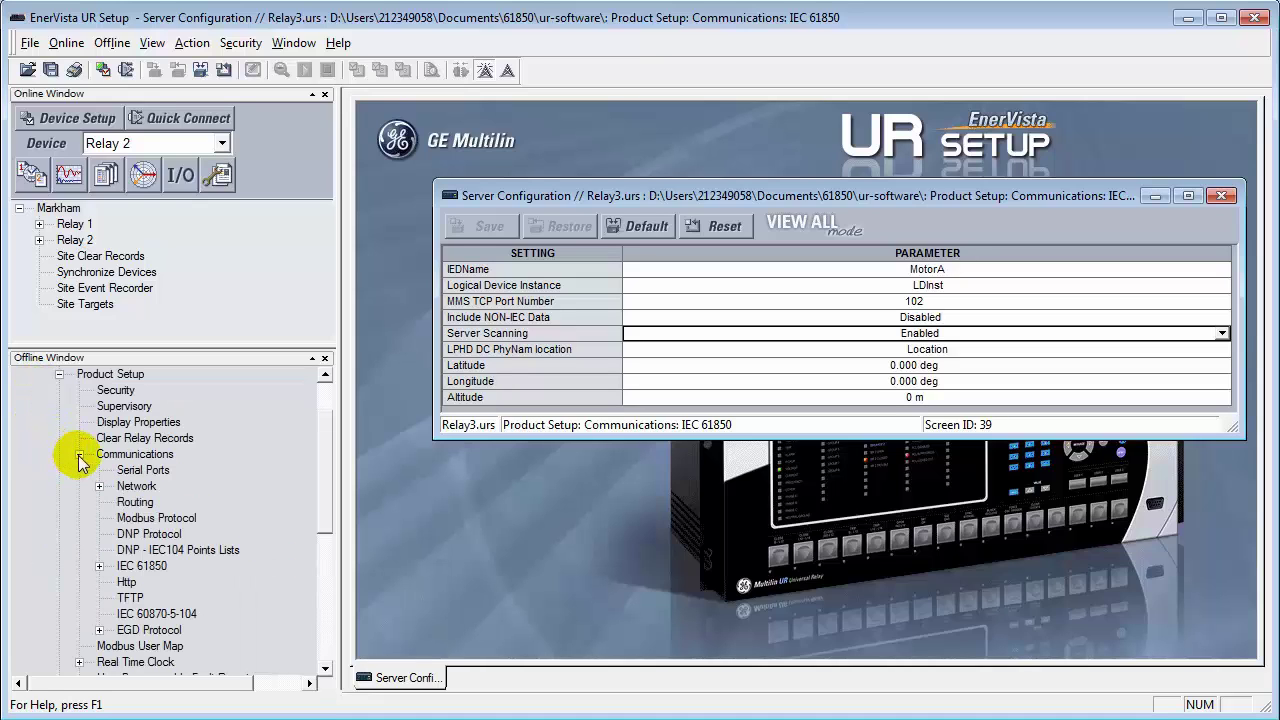
{"action": "left_click", "coordinate": [99, 557]}
{"action": "double_click", "coordinate": [180, 518]}
Step: Set IEDName to MotorB and Server Scanning to Enabled, then save Relay4's settings
{"action": "left_click", "coordinate": [965, 295]}
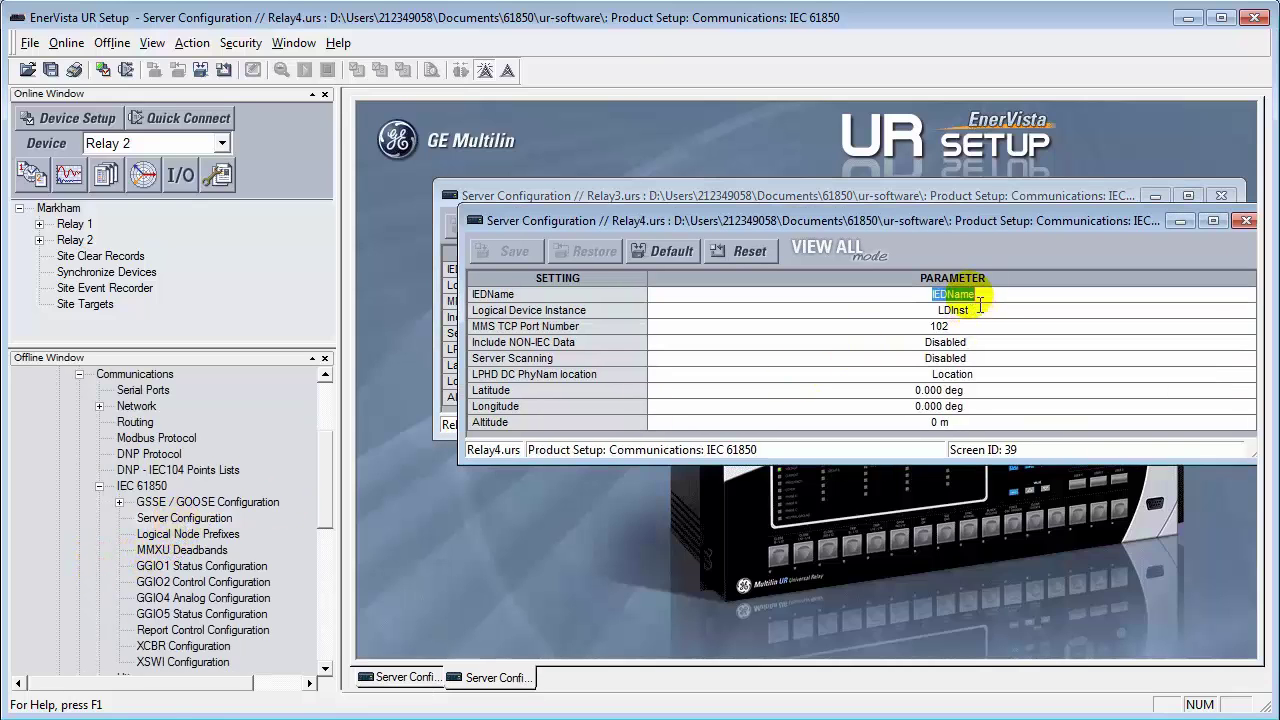
{"action": "type", "text": "MotorB"}
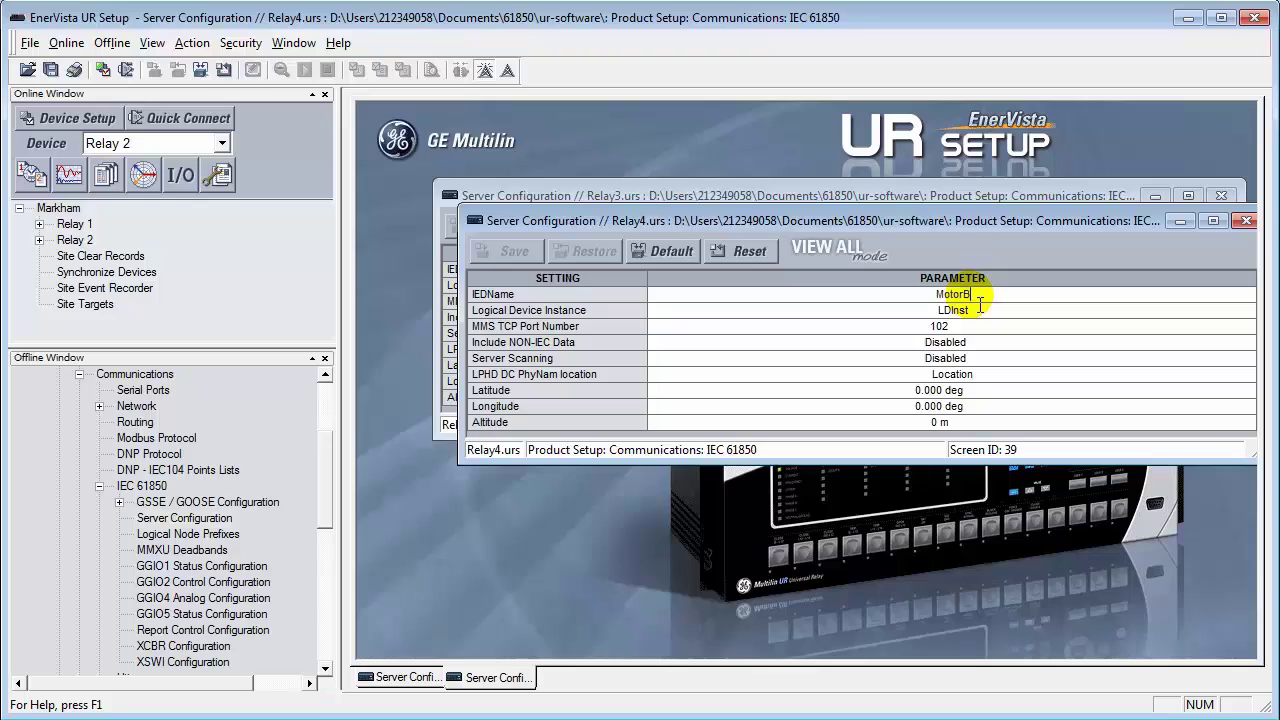
{"action": "key", "text": "Return"}
{"action": "left_click", "coordinate": [1247, 358]}
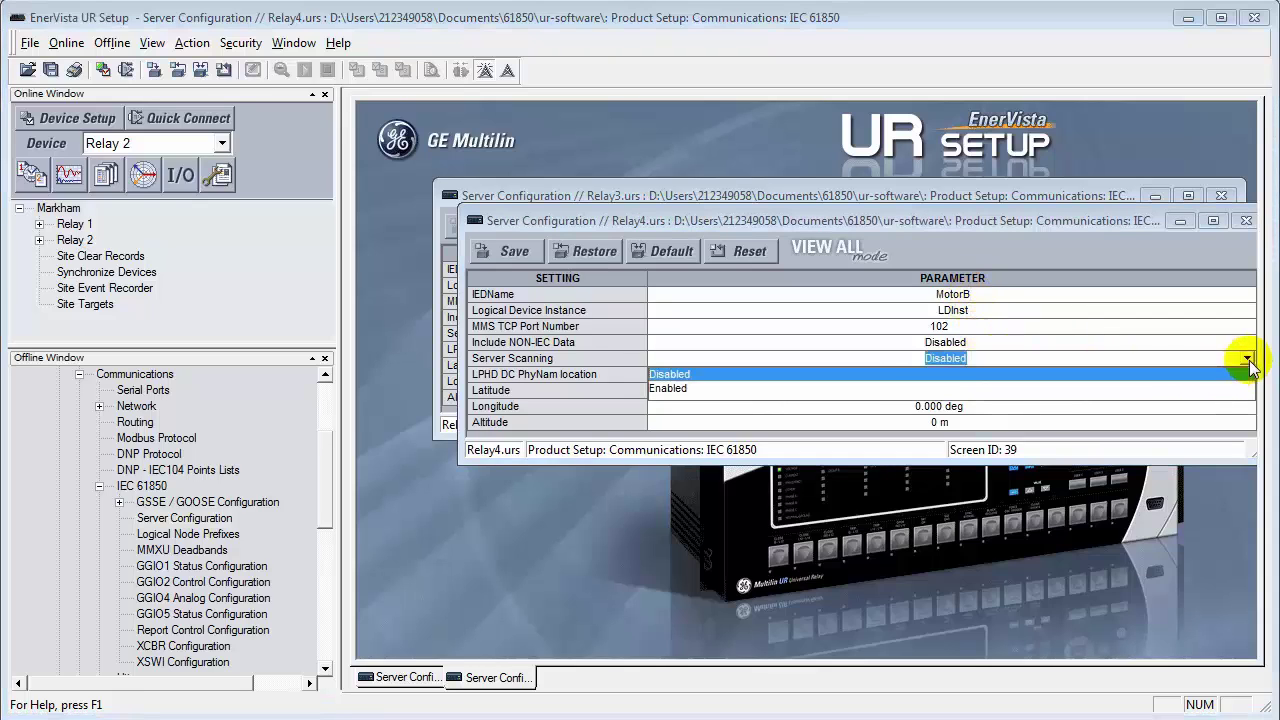
{"action": "left_click", "coordinate": [778, 388]}
{"action": "left_click", "coordinate": [514, 251]}
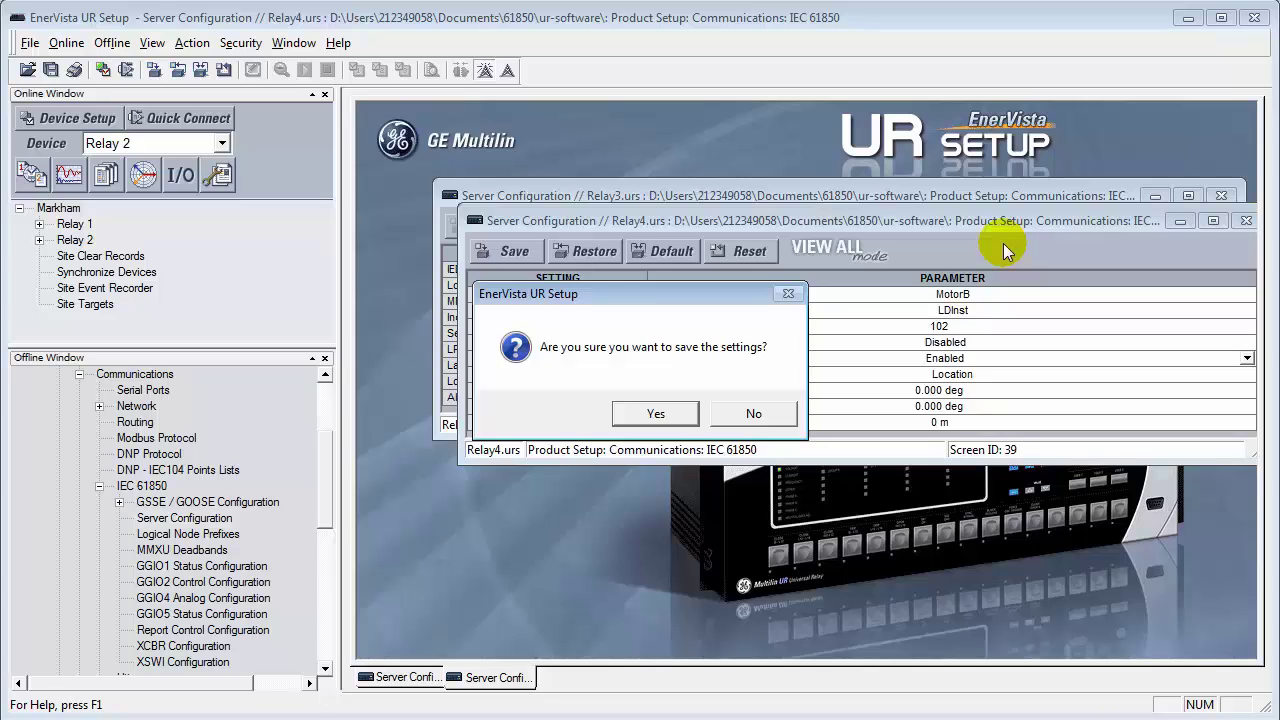
{"action": "left_click", "coordinate": [655, 413]}
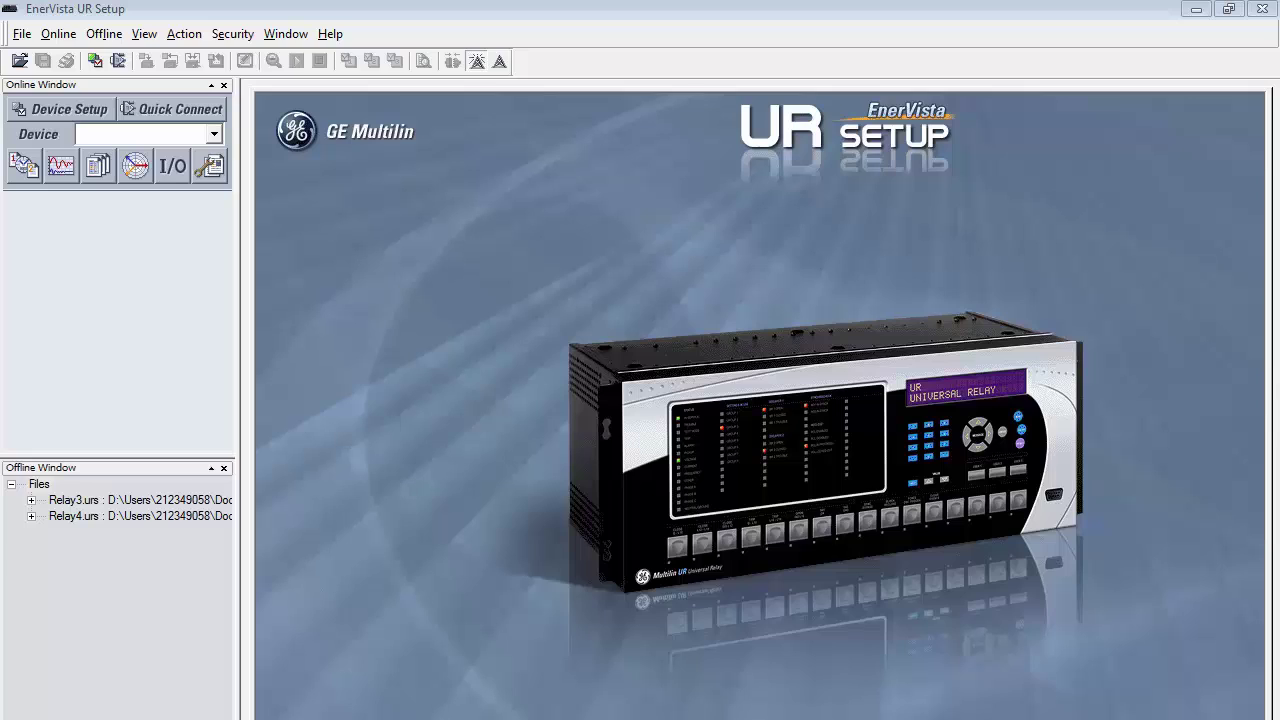
Step: Add a new site of type GOOSE Site named GOOSESite to the offline Files list
{"action": "right_click", "coordinate": [37, 484]}
{"action": "left_click", "coordinate": [80, 550]}
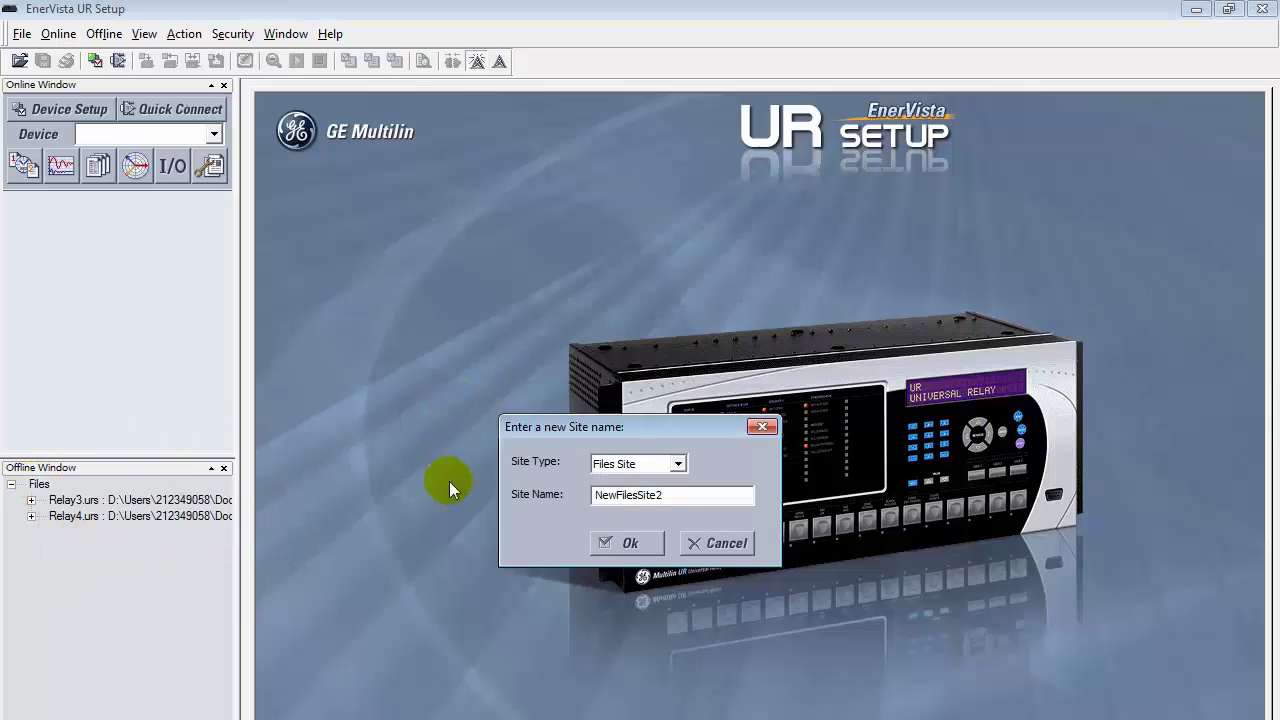
{"action": "left_click", "coordinate": [646, 466]}
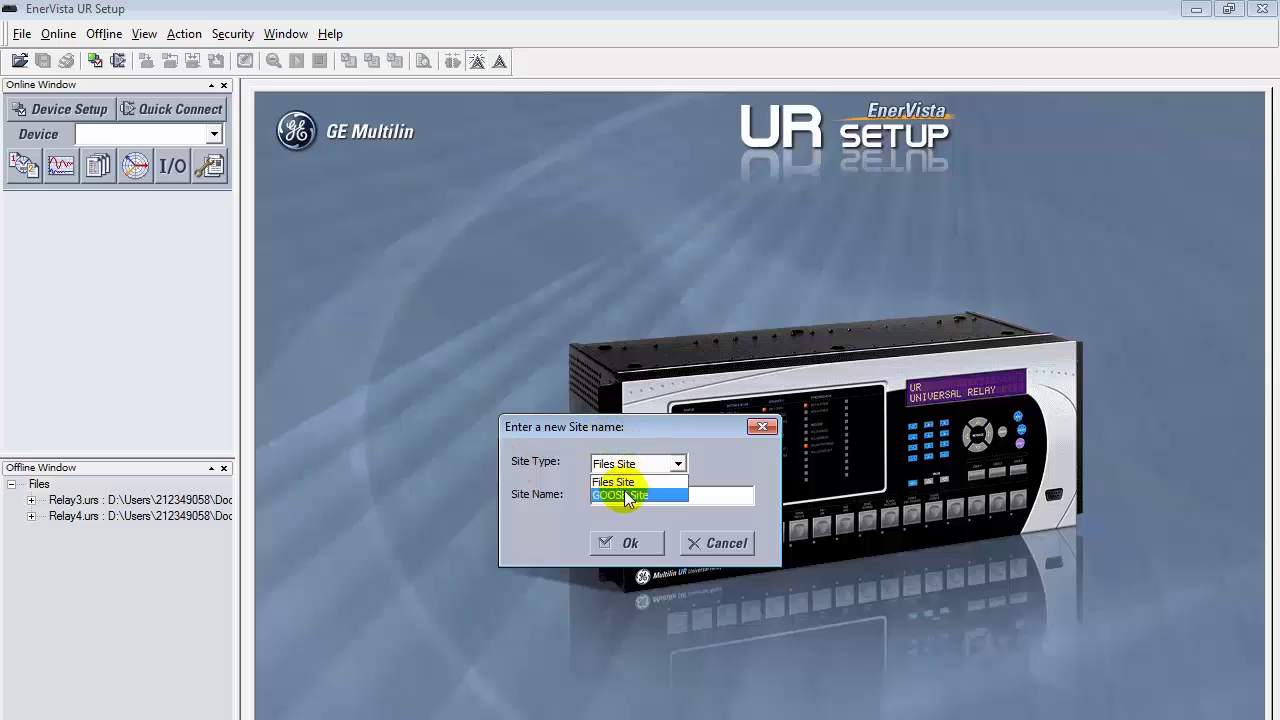
{"action": "left_click", "coordinate": [622, 485]}
{"action": "left_click", "coordinate": [637, 497]}
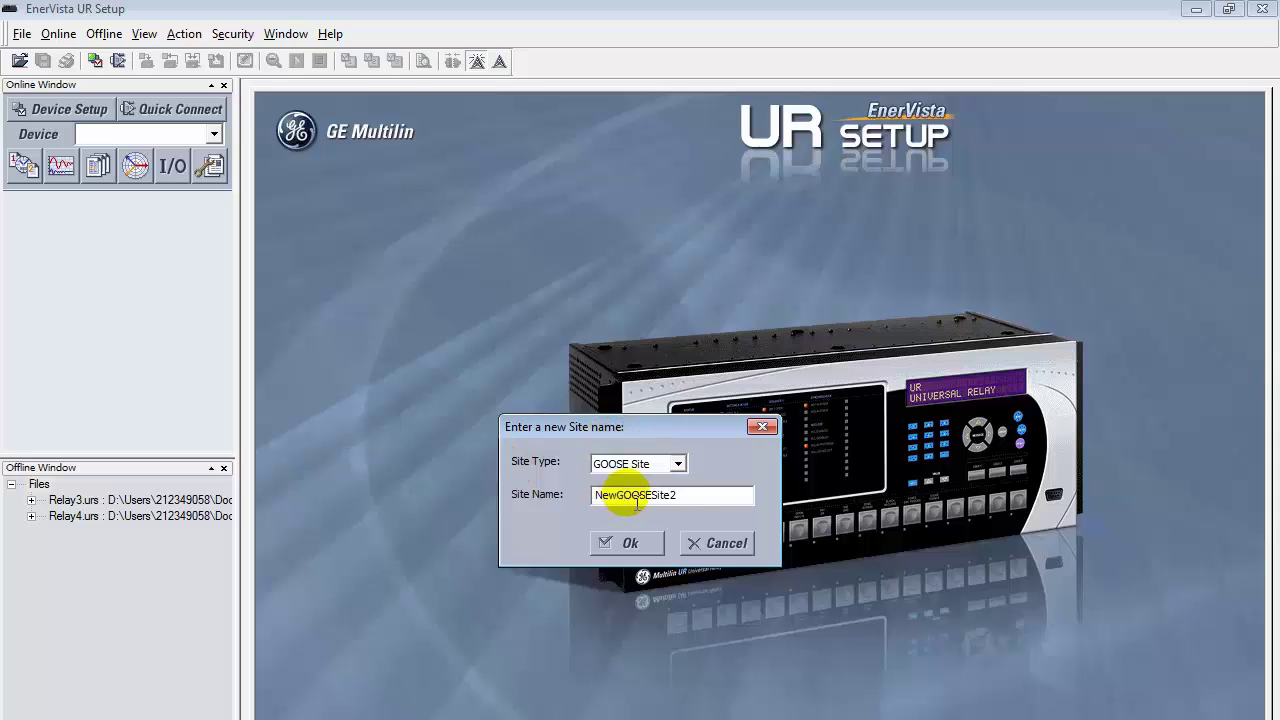
{"action": "double_click", "coordinate": [637, 497]}
{"action": "type", "text": "GOOSESite"}
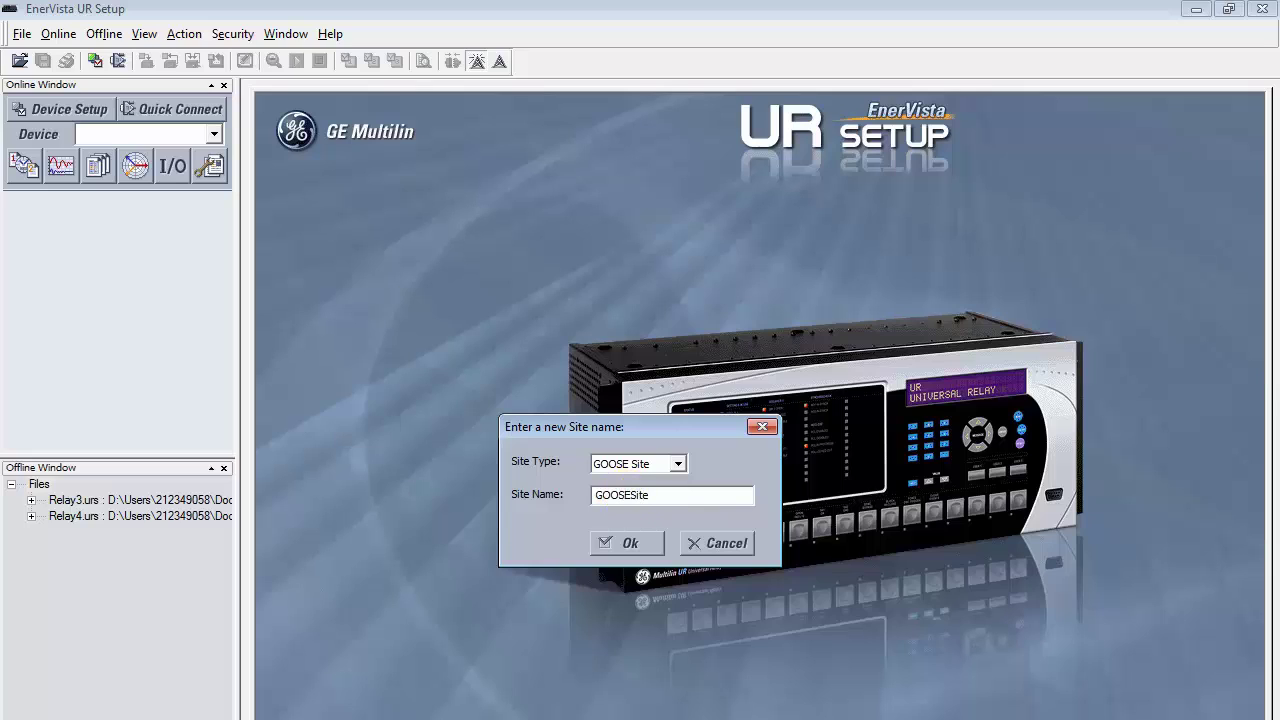
{"action": "left_click", "coordinate": [601, 543]}
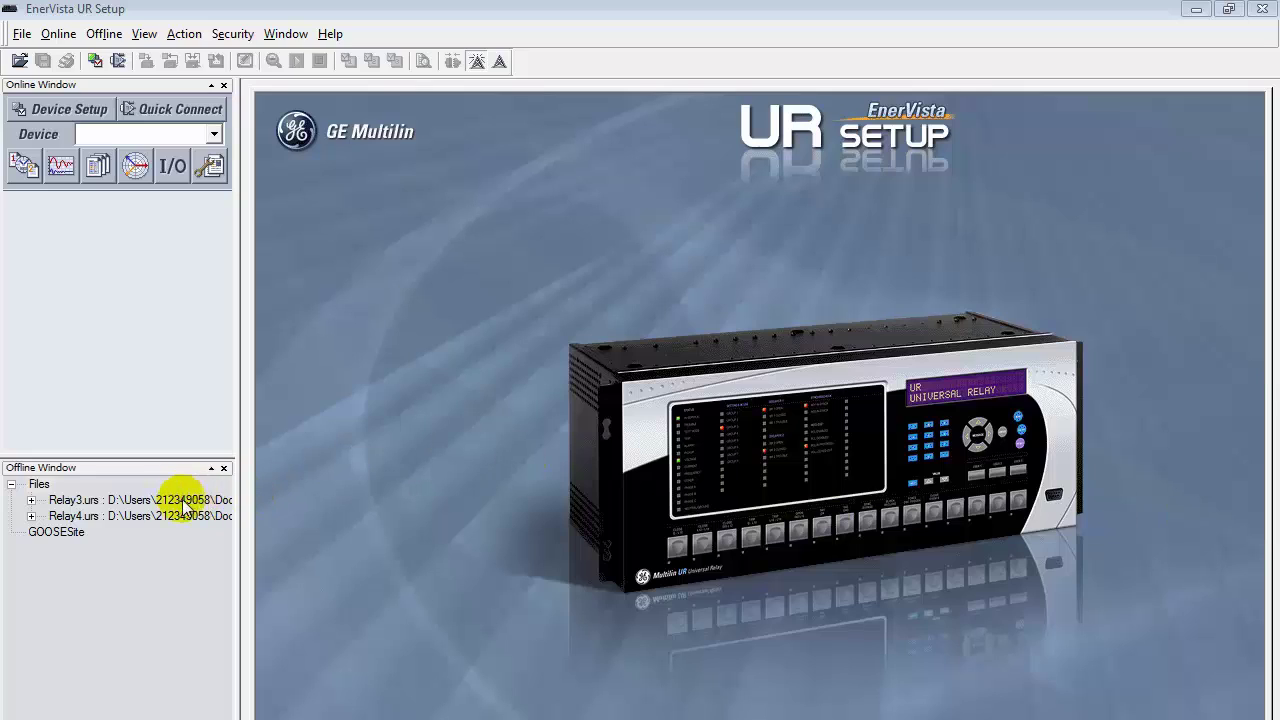
Step: Move Relay3.urs into GOOSESite and expand the site to show its relay files
{"action": "left_click", "coordinate": [119, 502]}
{"action": "left_click_drag", "start_coordinate": [119, 502], "coordinate": [70, 518]}
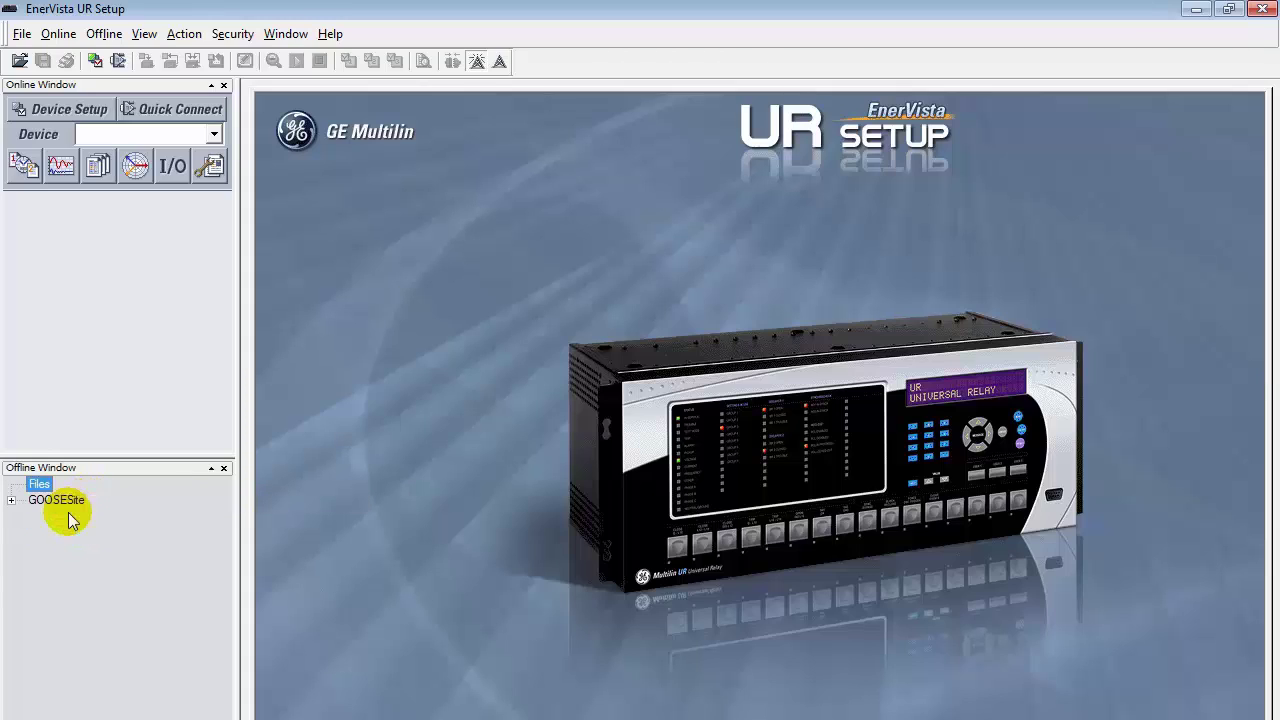
{"action": "left_click", "coordinate": [12, 500]}
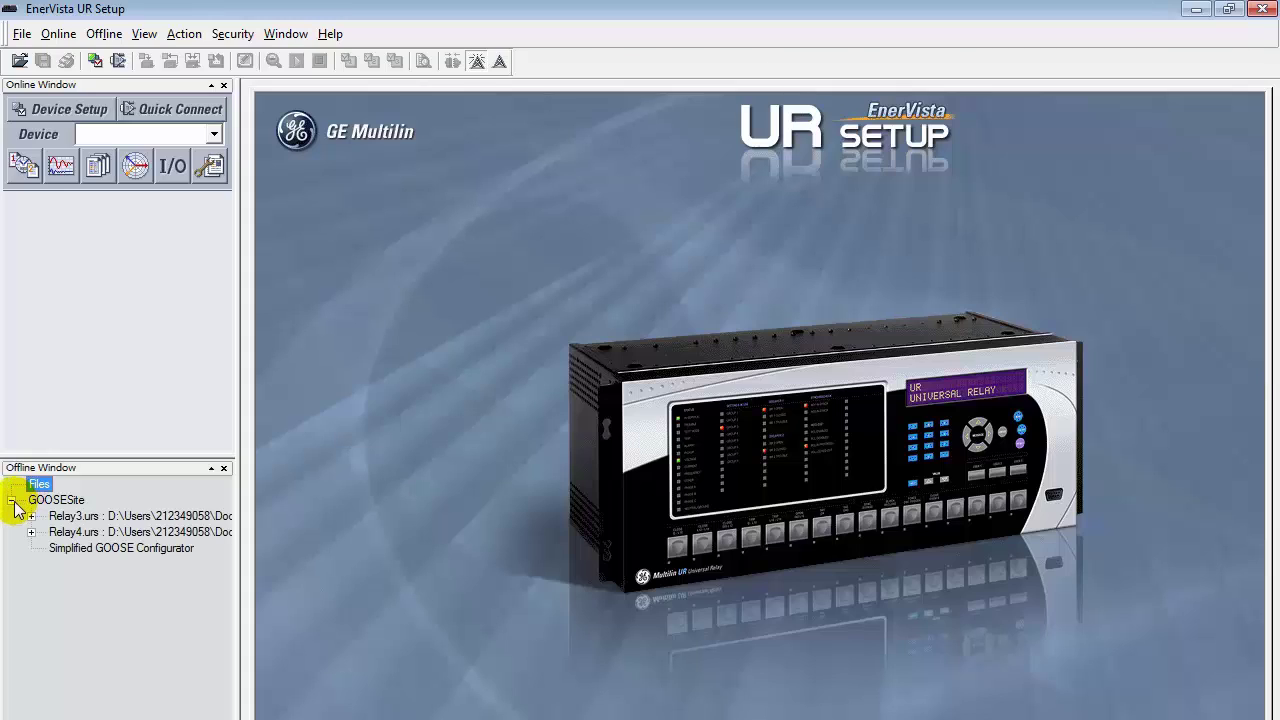
Step: In the Simplified GOOSE Configurator, give MotorA Fixed GOOSE ID MotorA, VLAN priority 1, VLAN ID 2
{"action": "double_click", "coordinate": [102, 549]}
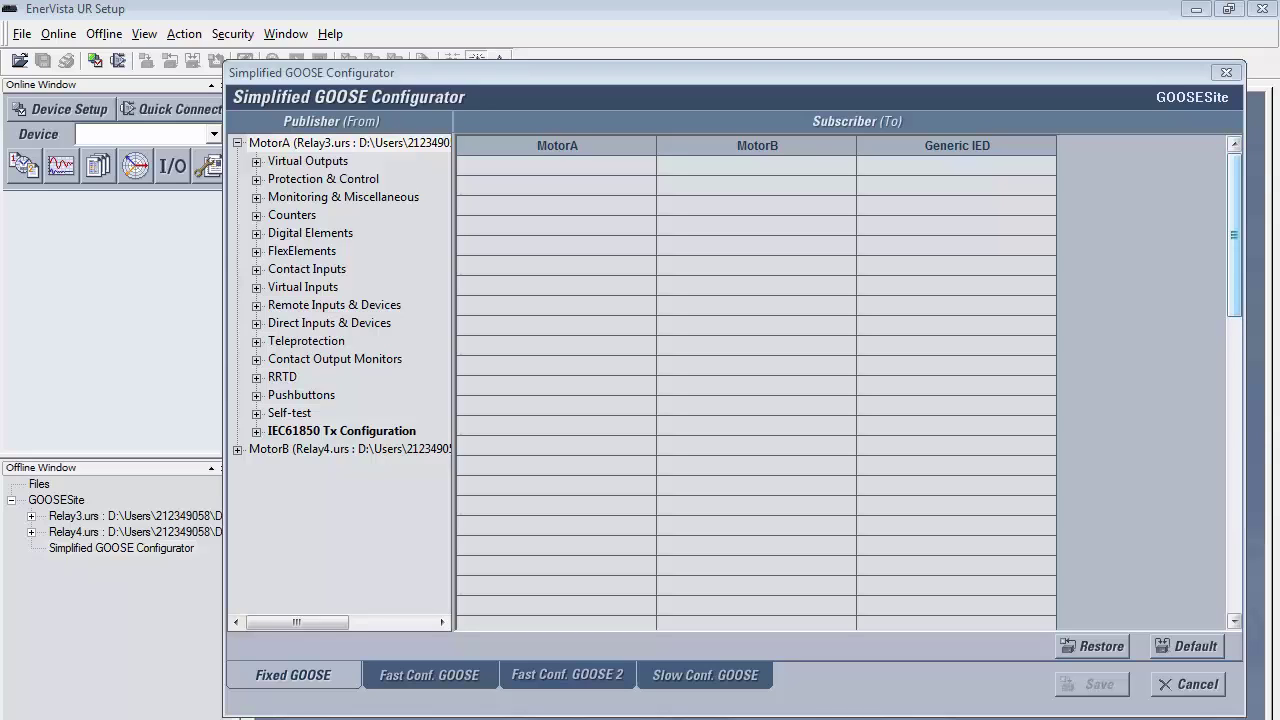
{"action": "left_click", "coordinate": [318, 432]}
{"action": "double_click", "coordinate": [318, 432]}
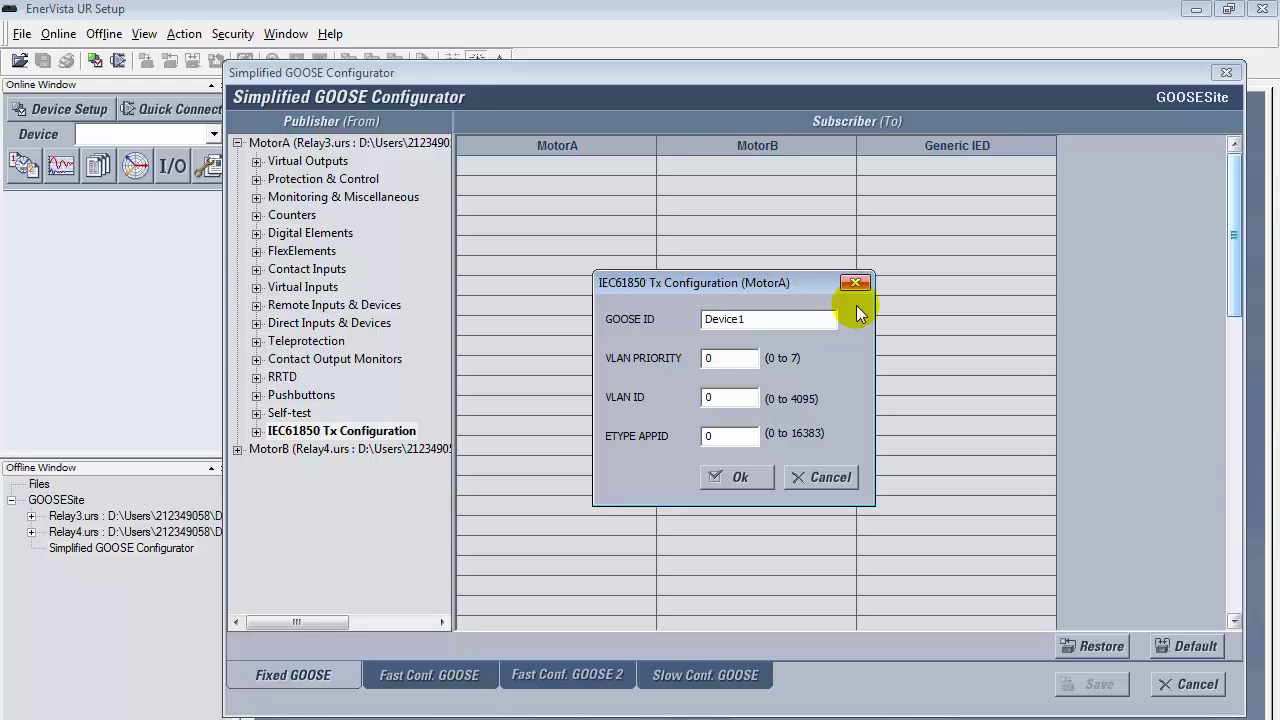
{"action": "left_click", "coordinate": [779, 321]}
{"action": "left_click_drag", "start_coordinate": [779, 326], "coordinate": [651, 322]}
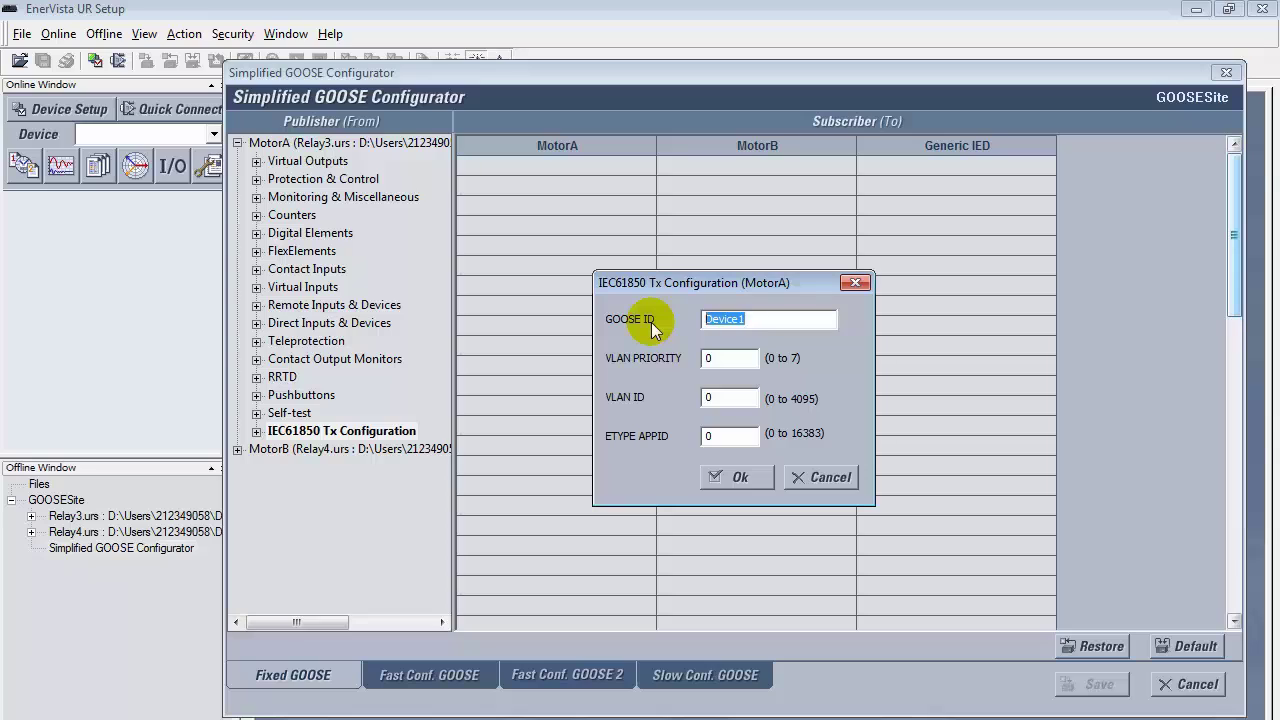
{"action": "type", "text": "MotorA"}
{"action": "key", "text": "Tab"}
{"action": "type", "text": "1"}
{"action": "key", "text": "Tab"}
{"action": "type", "text": "2"}
{"action": "key", "text": "Tab"}
{"action": "left_click", "coordinate": [730, 476]}
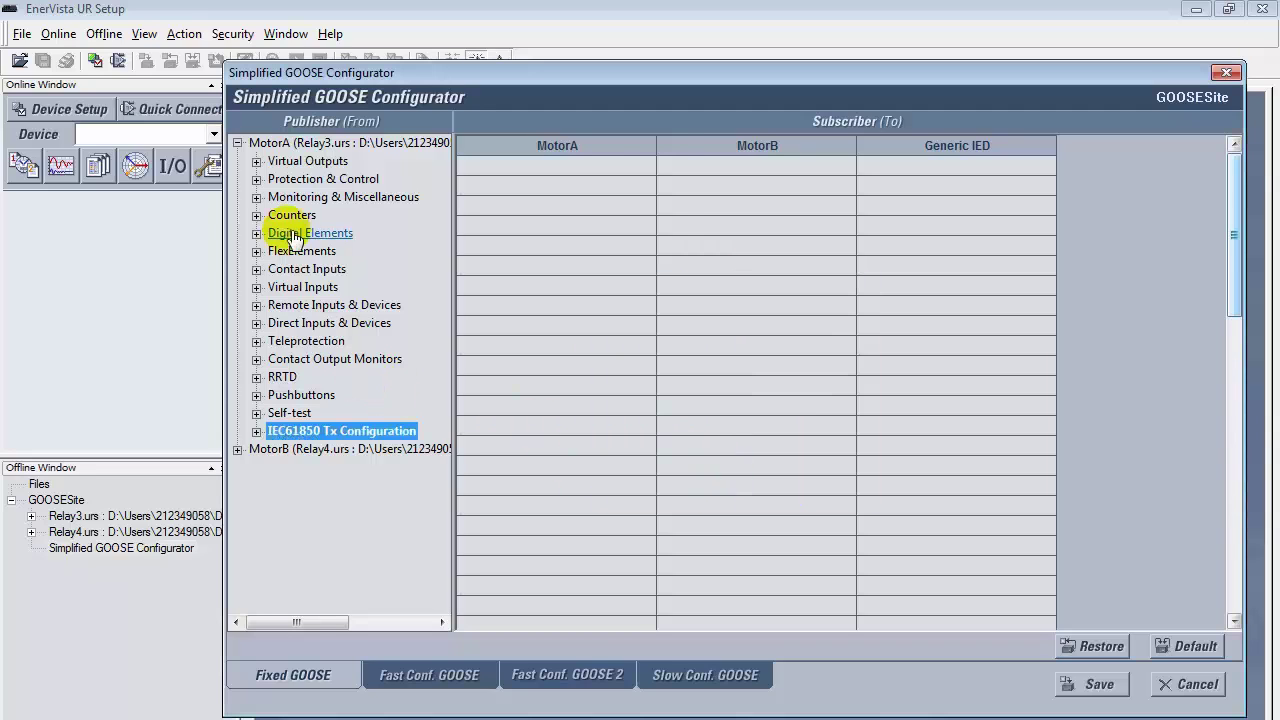
Step: Give MotorB Fixed GOOSE ID MotorB, VLAN priority 2, VLAN ID 3 and ETYPE APPID 4
{"action": "left_click", "coordinate": [237, 143]}
{"action": "left_click", "coordinate": [237, 161]}
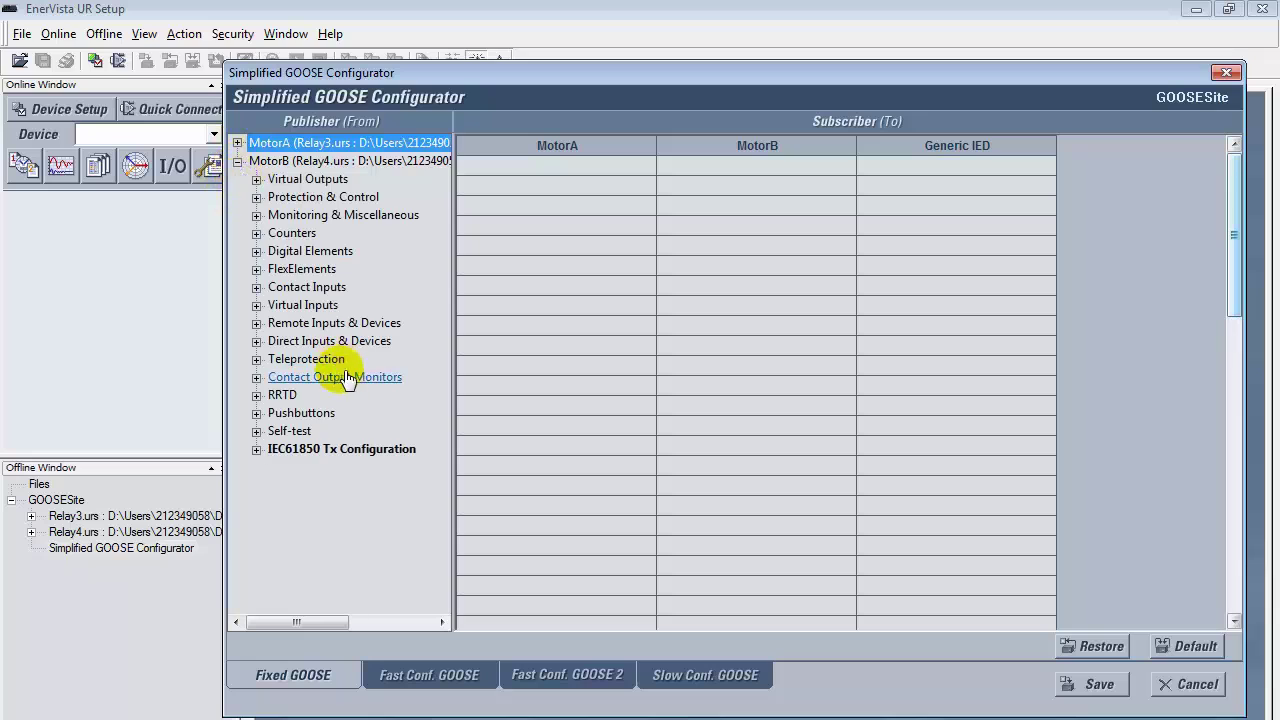
{"action": "double_click", "coordinate": [345, 449]}
{"action": "double_click", "coordinate": [765, 326]}
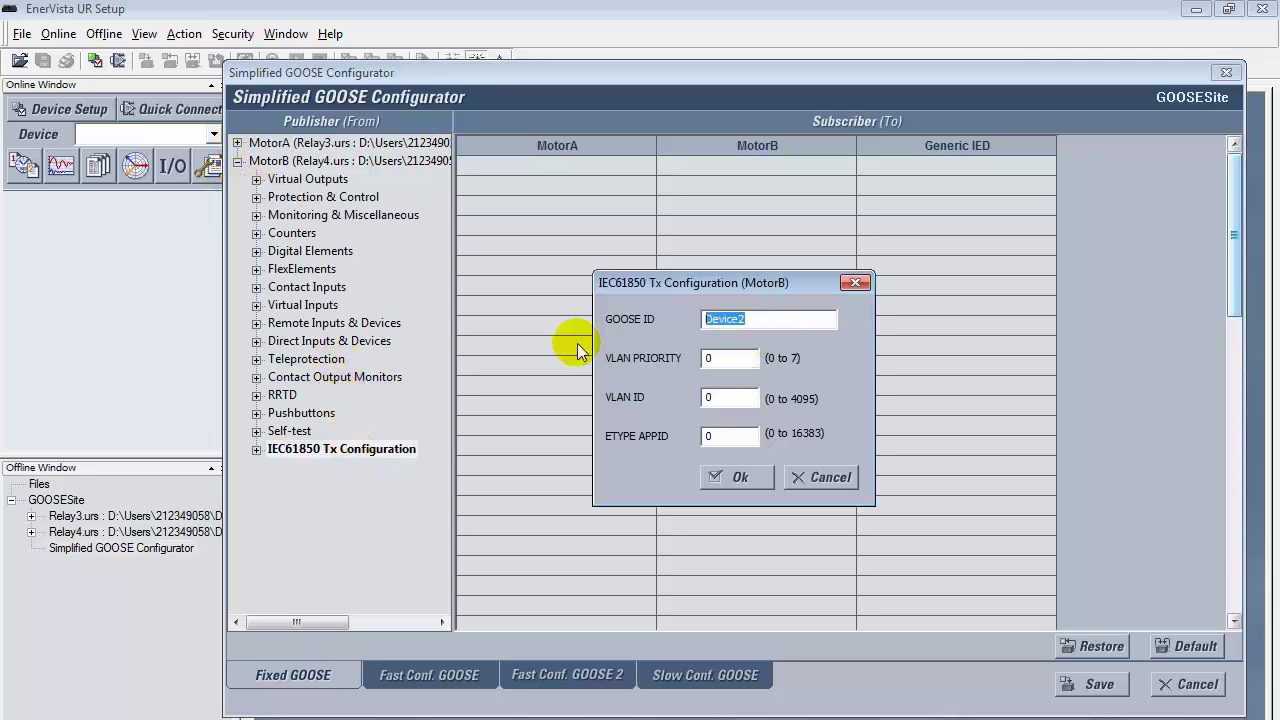
{"action": "type", "text": "MotorB"}
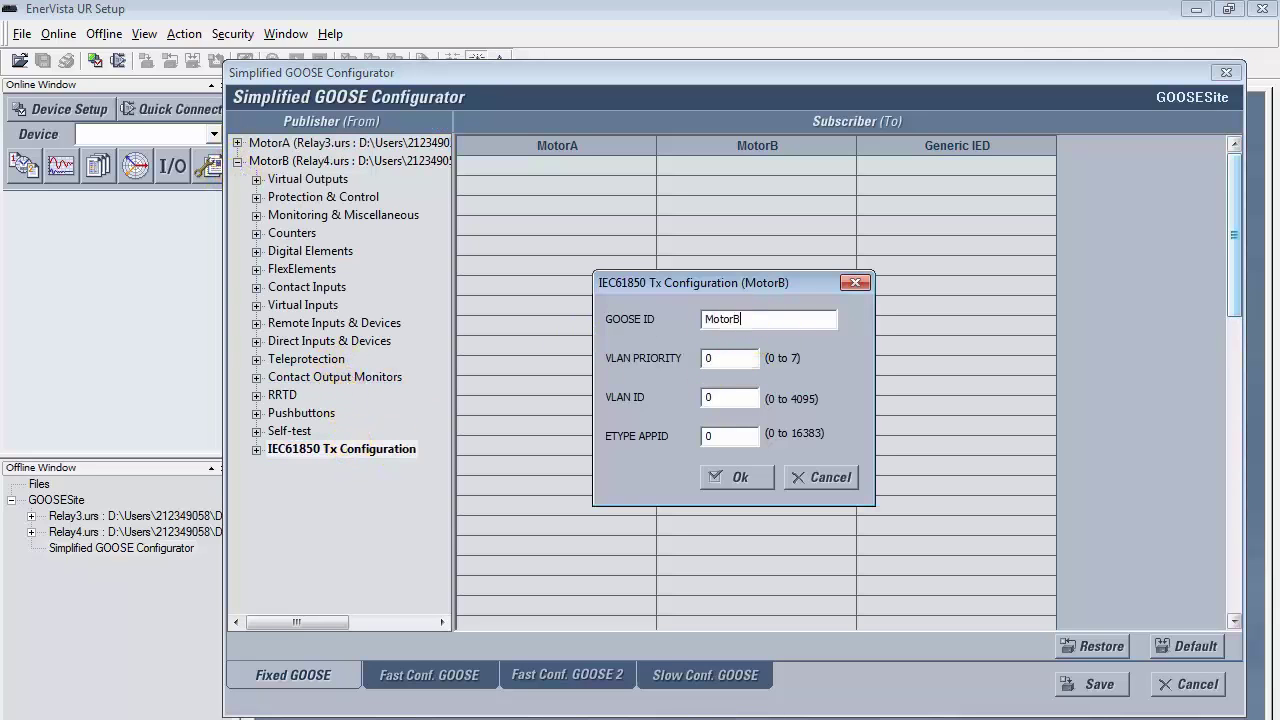
{"action": "left_click", "coordinate": [729, 358]}
{"action": "type", "text": "2"}
{"action": "key", "text": "Tab"}
{"action": "type", "text": "3"}
{"action": "key", "text": "Tab"}
{"action": "type", "text": "4"}
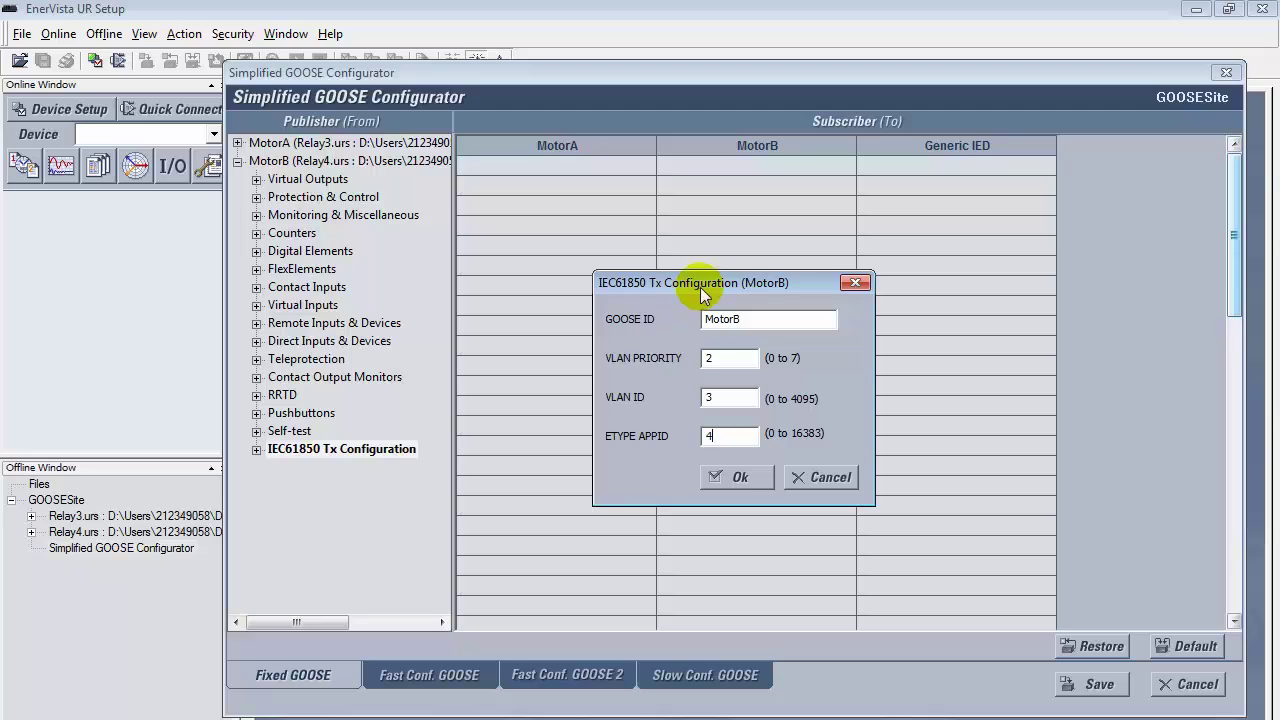
{"action": "left_click", "coordinate": [723, 476]}
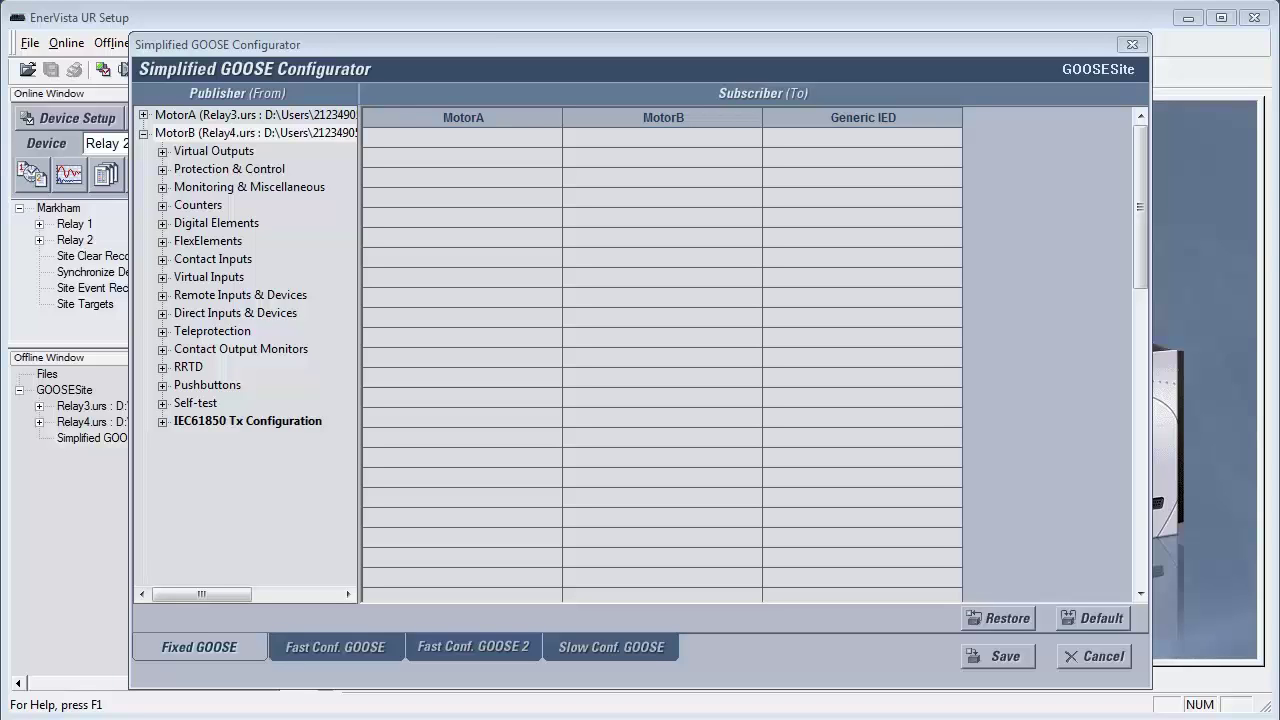
Step: On Fast Conf. GOOSE, give MotorA GOOSE ID MotorAA, VLAN priority 1, VLAN ID 2, APPID 3
{"action": "left_click", "coordinate": [310, 649]}
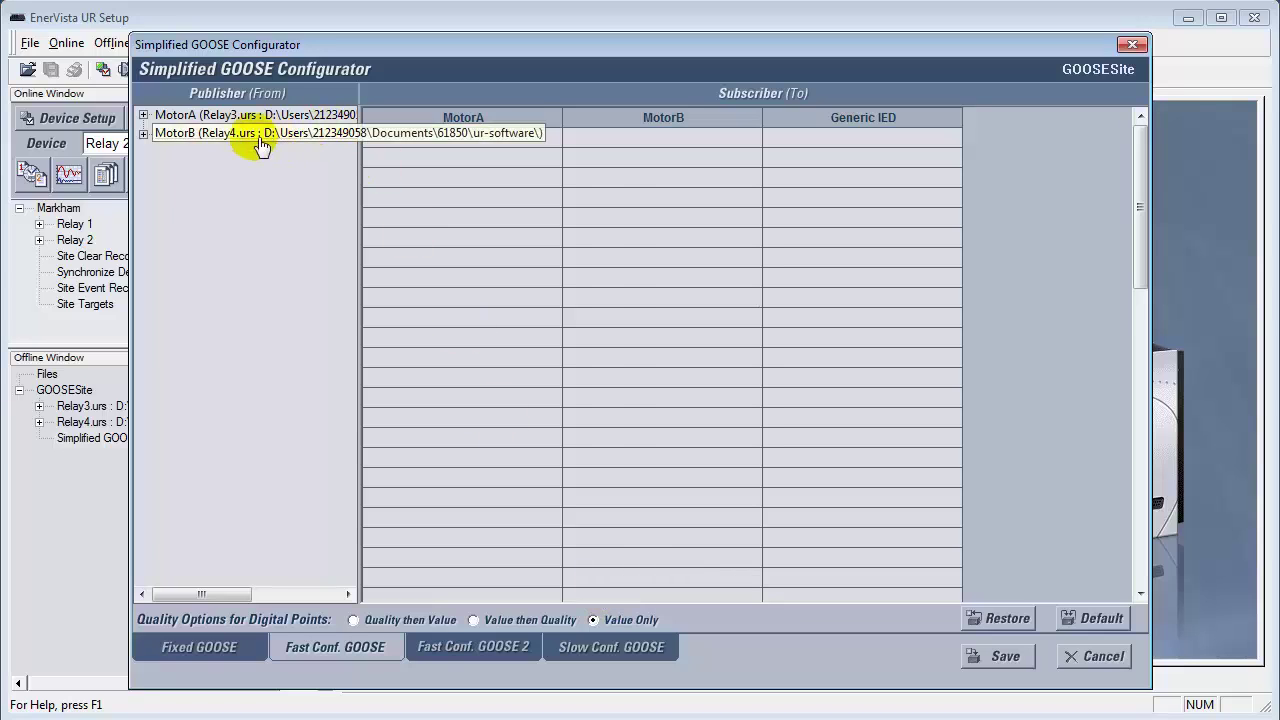
{"action": "left_click", "coordinate": [143, 114]}
{"action": "left_click", "coordinate": [200, 187]}
{"action": "double_click", "coordinate": [200, 187]}
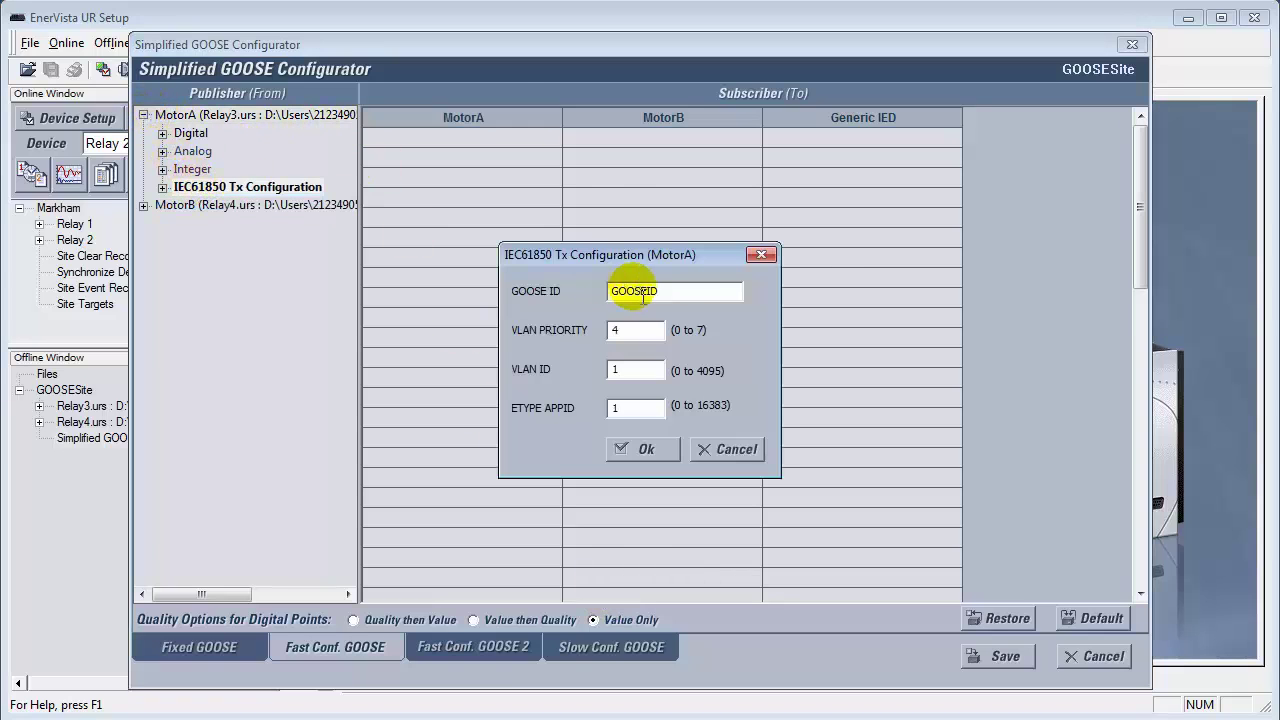
{"action": "type", "text": "Moito"}
{"action": "key", "text": "BackSpace"}
{"action": "type", "text": "torAA"}
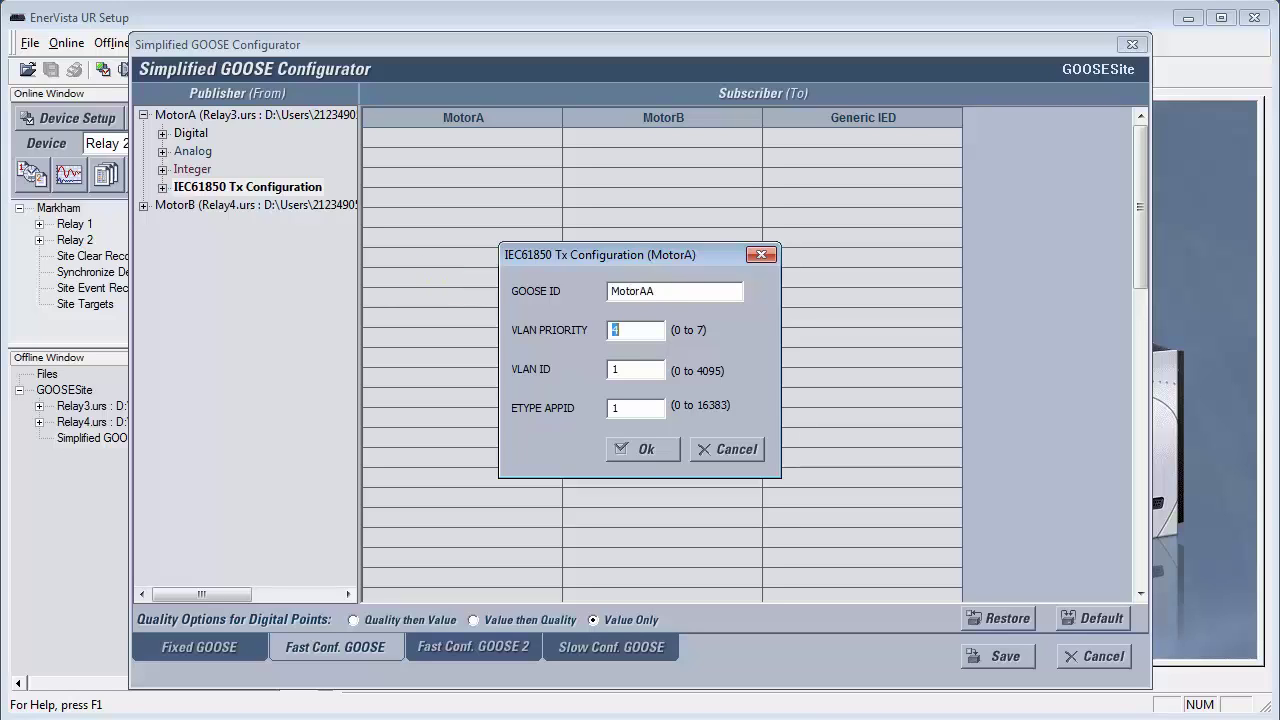
{"action": "key", "text": "Tab"}
{"action": "left_click", "coordinate": [632, 330]}
{"action": "type", "text": "1"}
{"action": "key", "text": "Tab"}
{"action": "type", "text": "2"}
{"action": "key", "text": "Tab"}
{"action": "type", "text": "3"}
{"action": "left_click", "coordinate": [636, 450]}
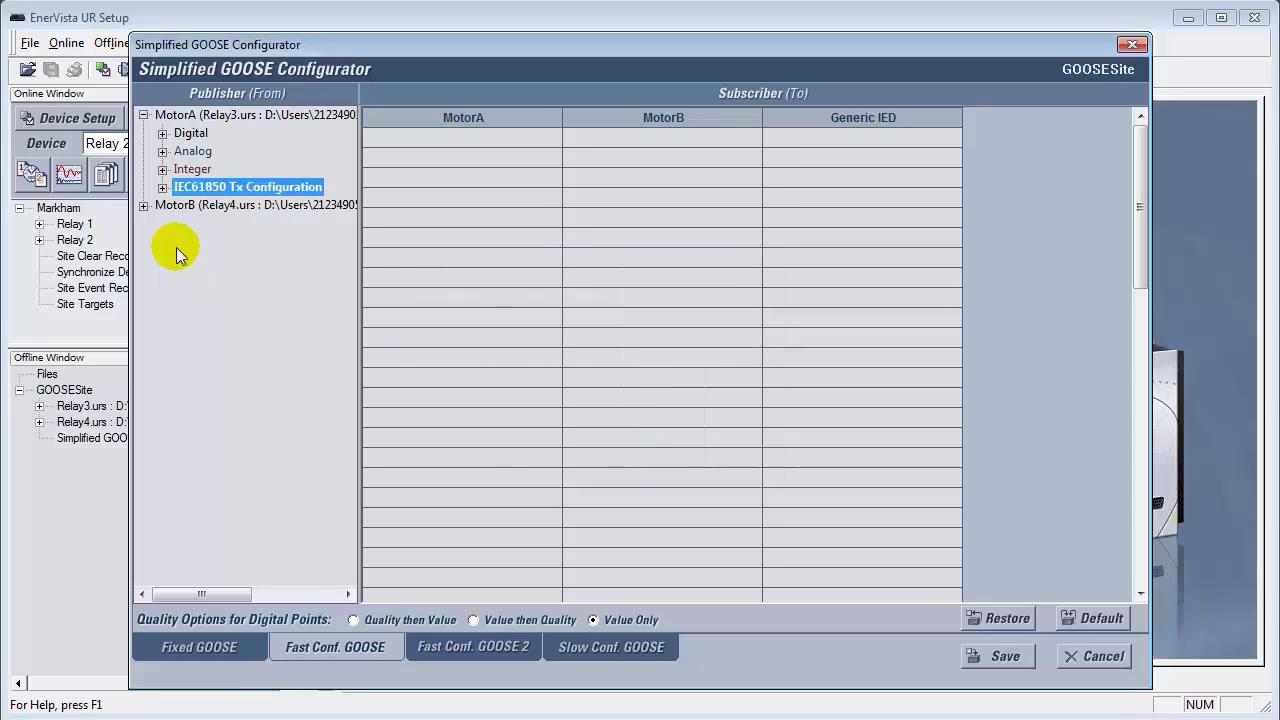
Step: Set MotorB's Fast Conf. GOOSE ID to MotorBB with ETYPE APPID 3
{"action": "left_click", "coordinate": [143, 115]}
{"action": "left_click", "coordinate": [143, 133]}
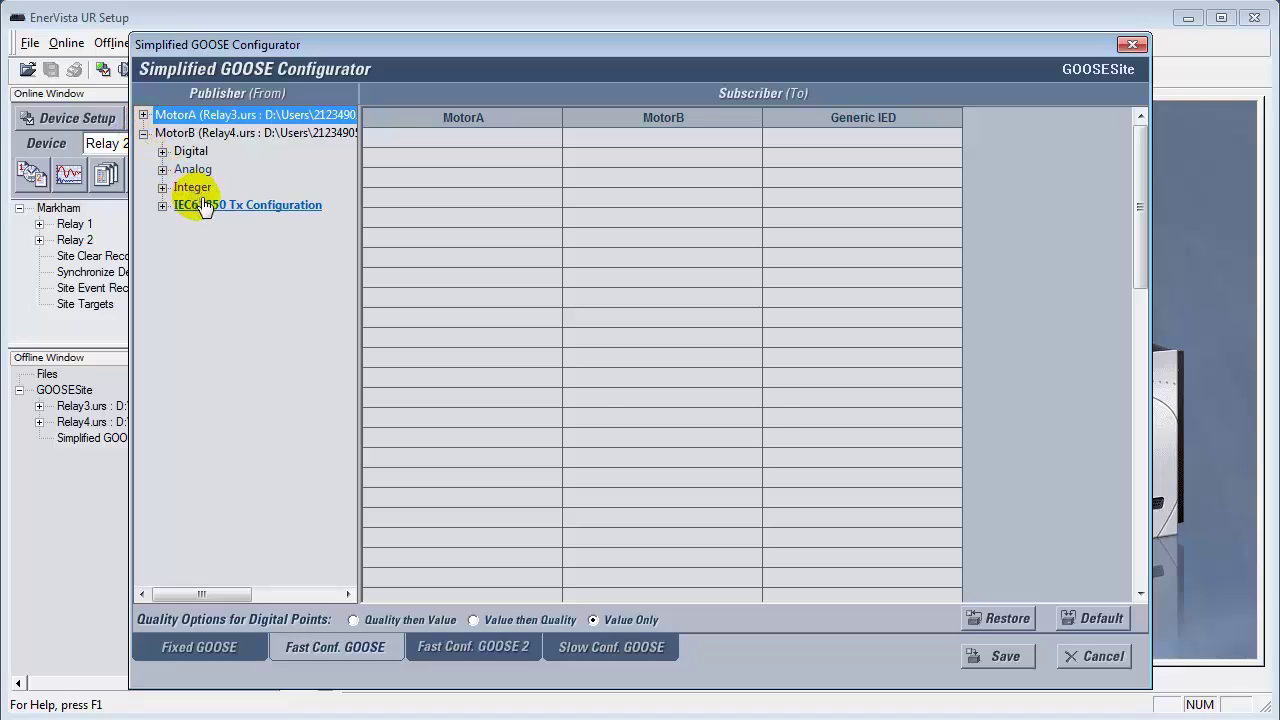
{"action": "double_click", "coordinate": [198, 205]}
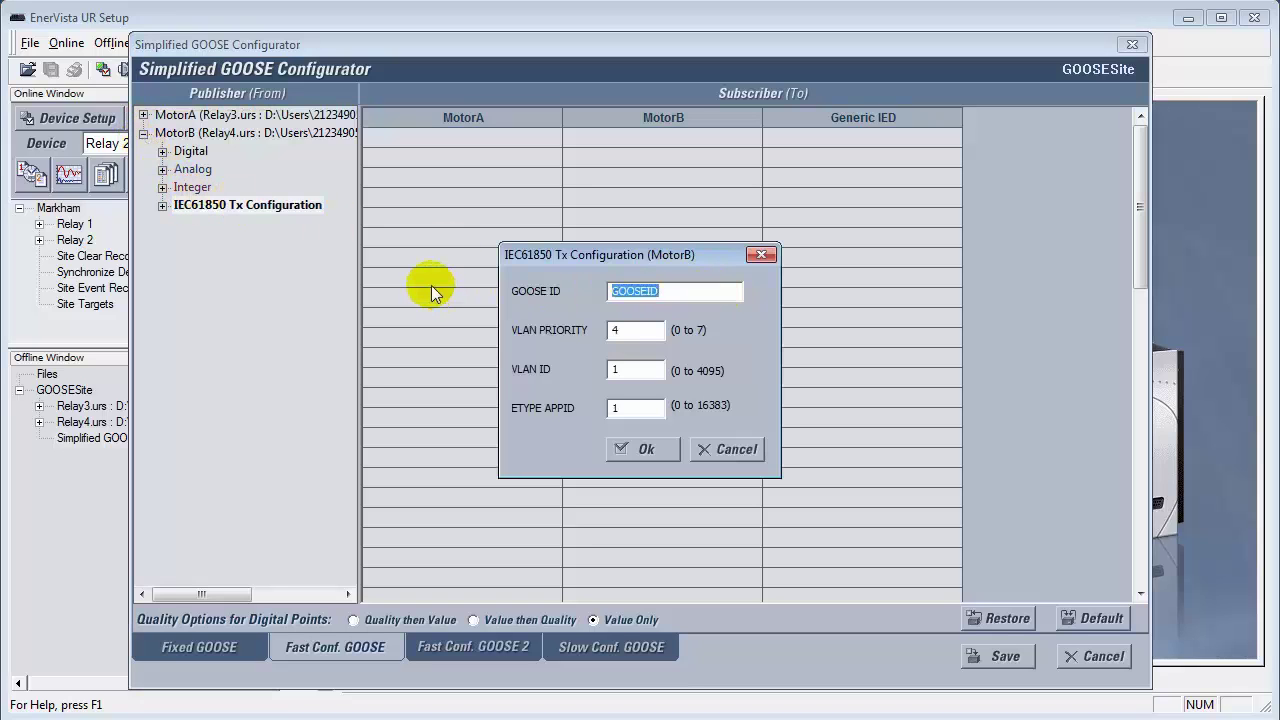
{"action": "type", "text": "MotorBB"}
{"action": "key", "text": "Tab"}
{"action": "type", "text": "3"}
{"action": "key", "text": "Tab"}
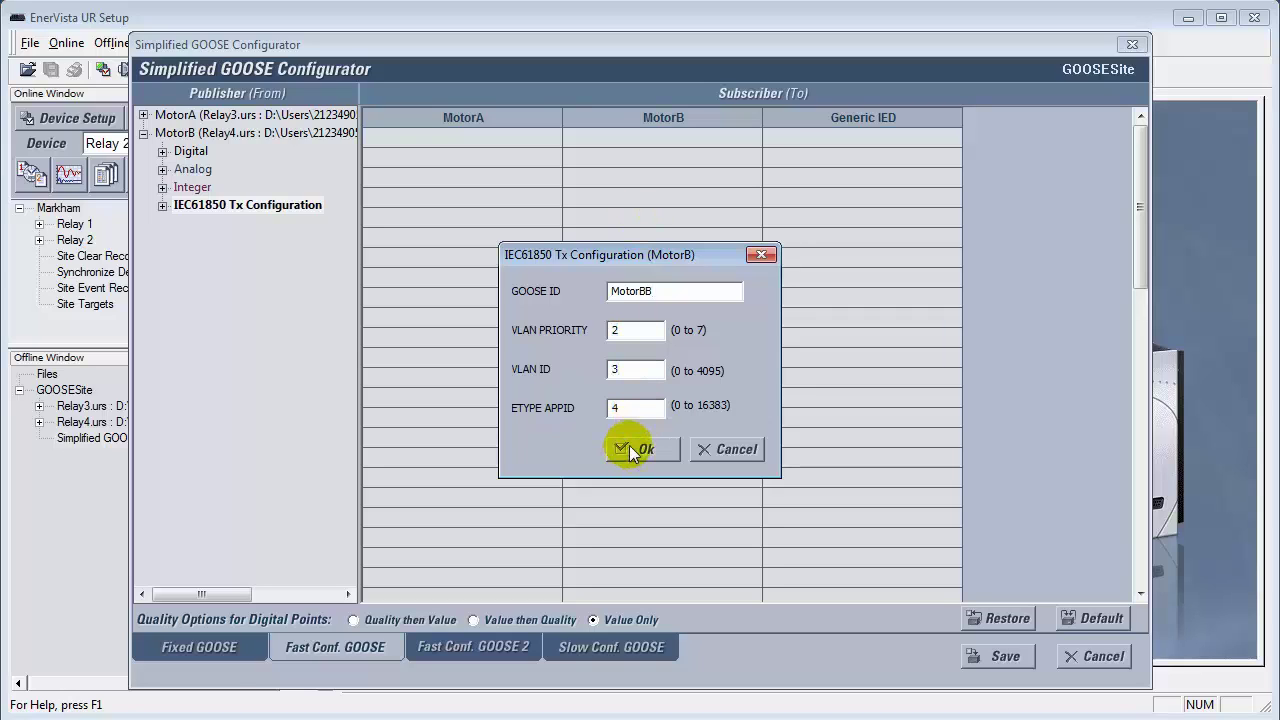
{"action": "left_click", "coordinate": [629, 448]}
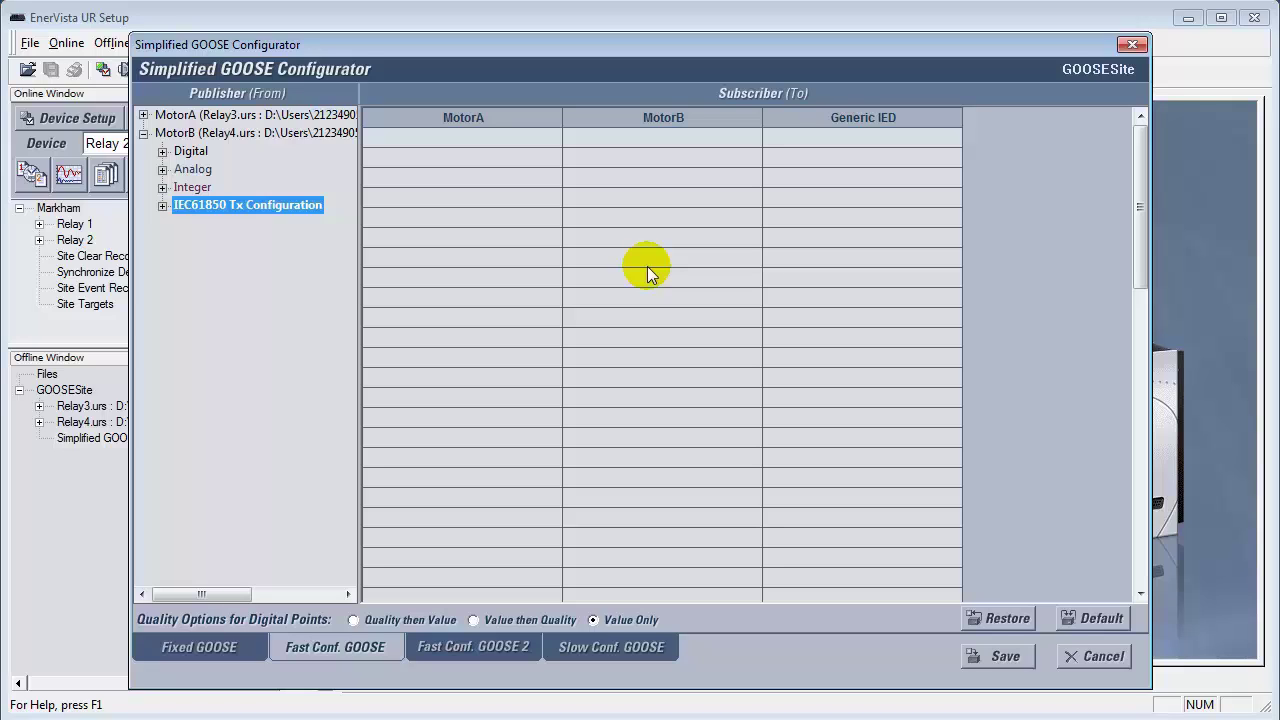
Step: Subscribe MotorB to MotorA's Bkr_Sts On(H7a) and Cont Ip 2 On(H7c) contact inputs
{"action": "left_click", "coordinate": [143, 133]}
{"action": "left_click", "coordinate": [143, 115]}
{"action": "left_click", "coordinate": [162, 134]}
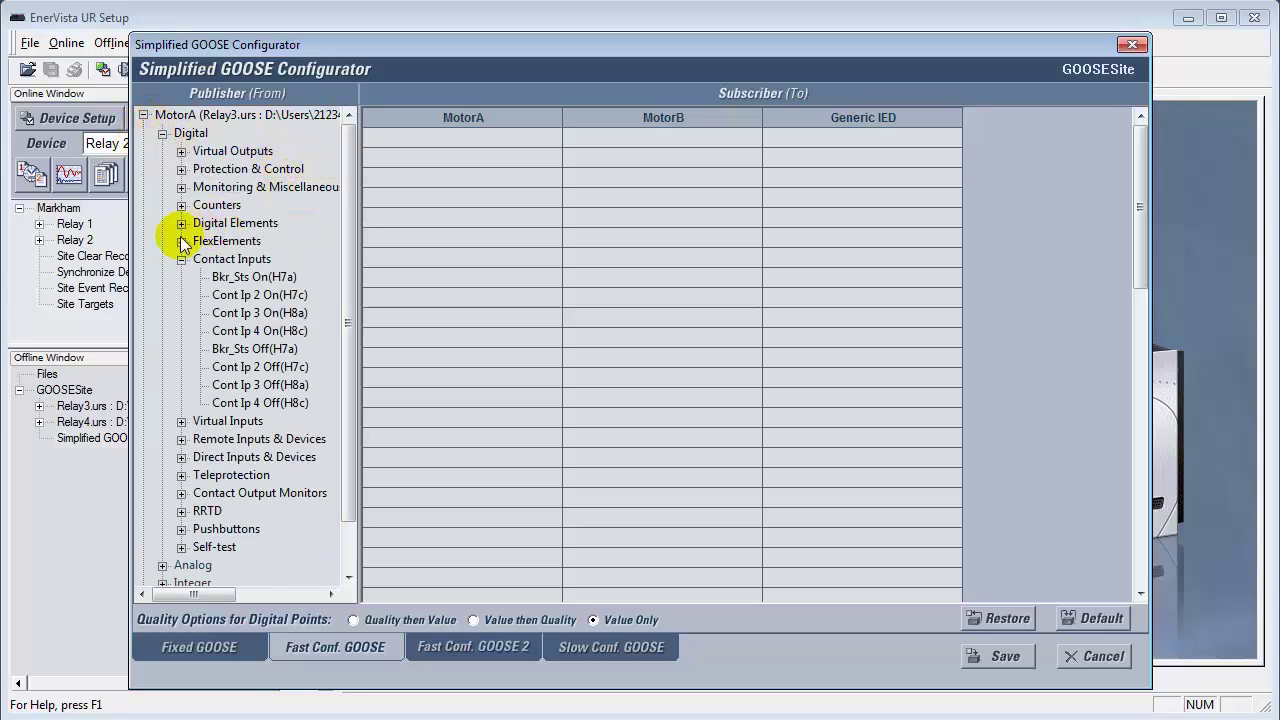
{"action": "left_click_drag", "start_coordinate": [235, 277], "coordinate": [605, 140]}
{"action": "left_click_drag", "start_coordinate": [258, 295], "coordinate": [600, 158]}
{"action": "left_click", "coordinate": [232, 259]}
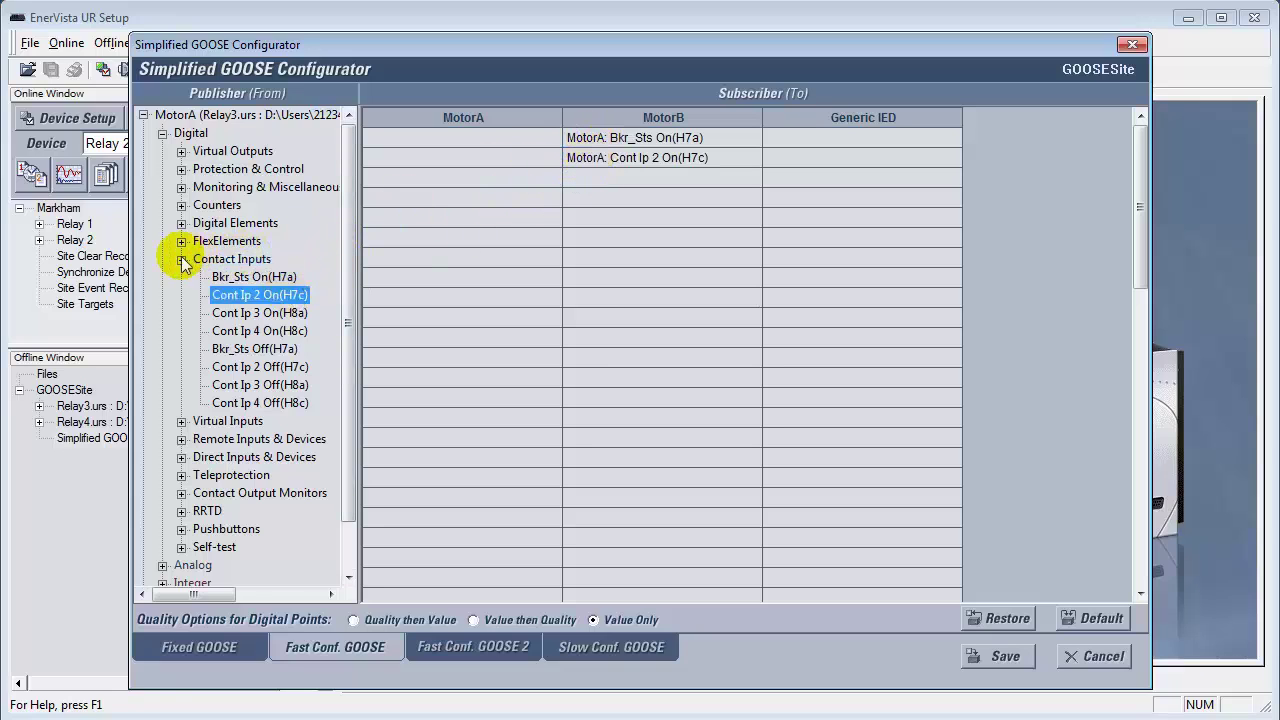
{"action": "left_click", "coordinate": [181, 259]}
{"action": "left_click", "coordinate": [162, 133]}
Step: Subscribe MotorA to MotorB's Bkr_Sts On(H7a) and Cont Ip 2 On(H7c) contact inputs
{"action": "left_click", "coordinate": [143, 205]}
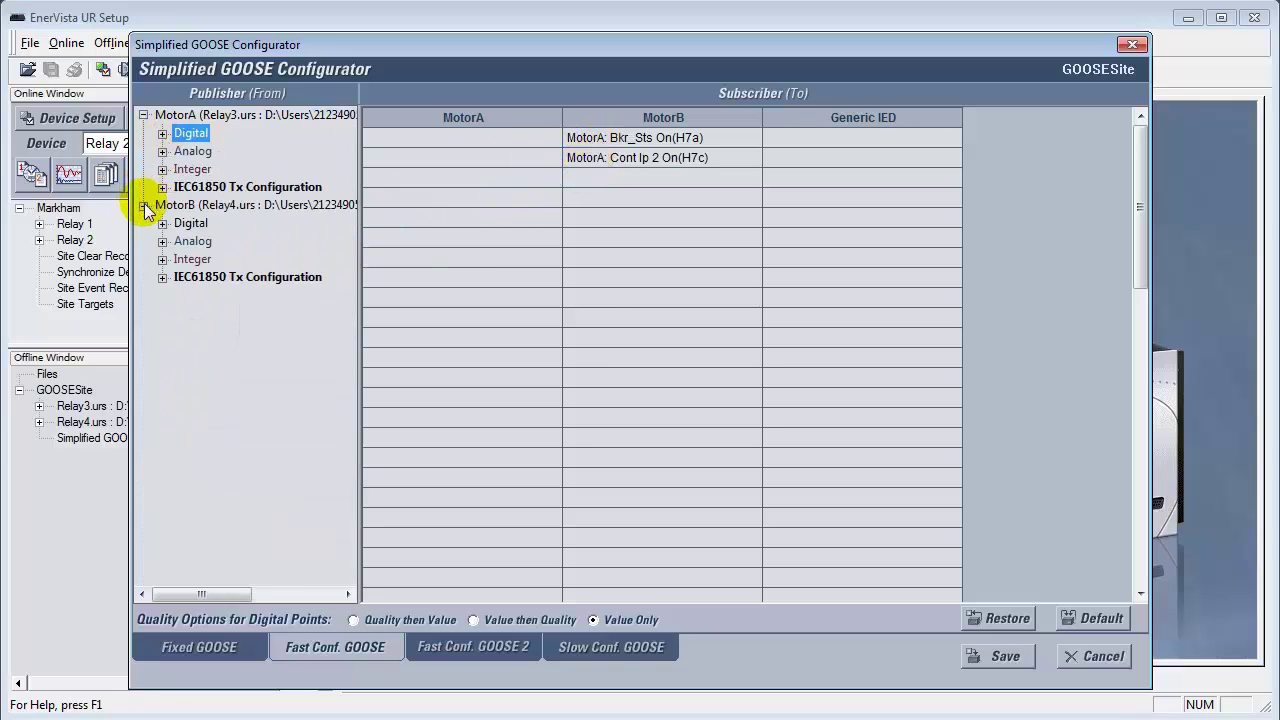
{"action": "left_click", "coordinate": [162, 223]}
{"action": "left_click", "coordinate": [180, 266]}
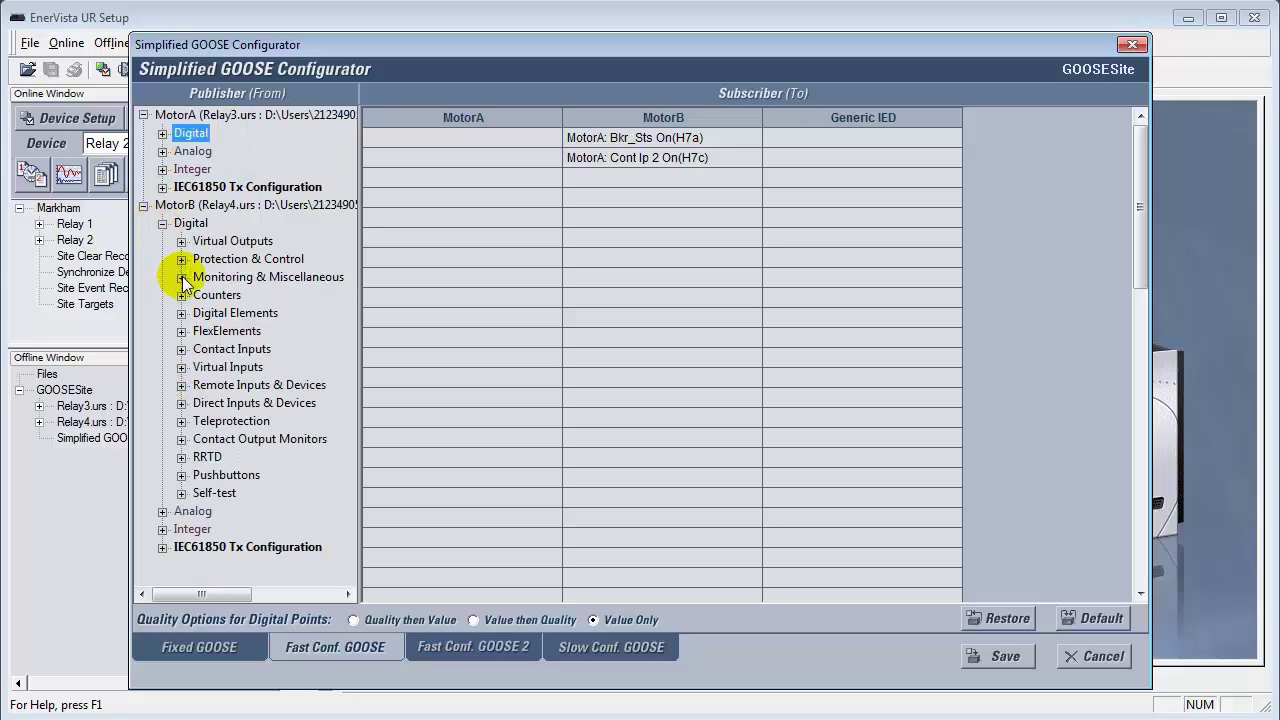
{"action": "left_click", "coordinate": [181, 276]}
{"action": "left_click", "coordinate": [181, 115]}
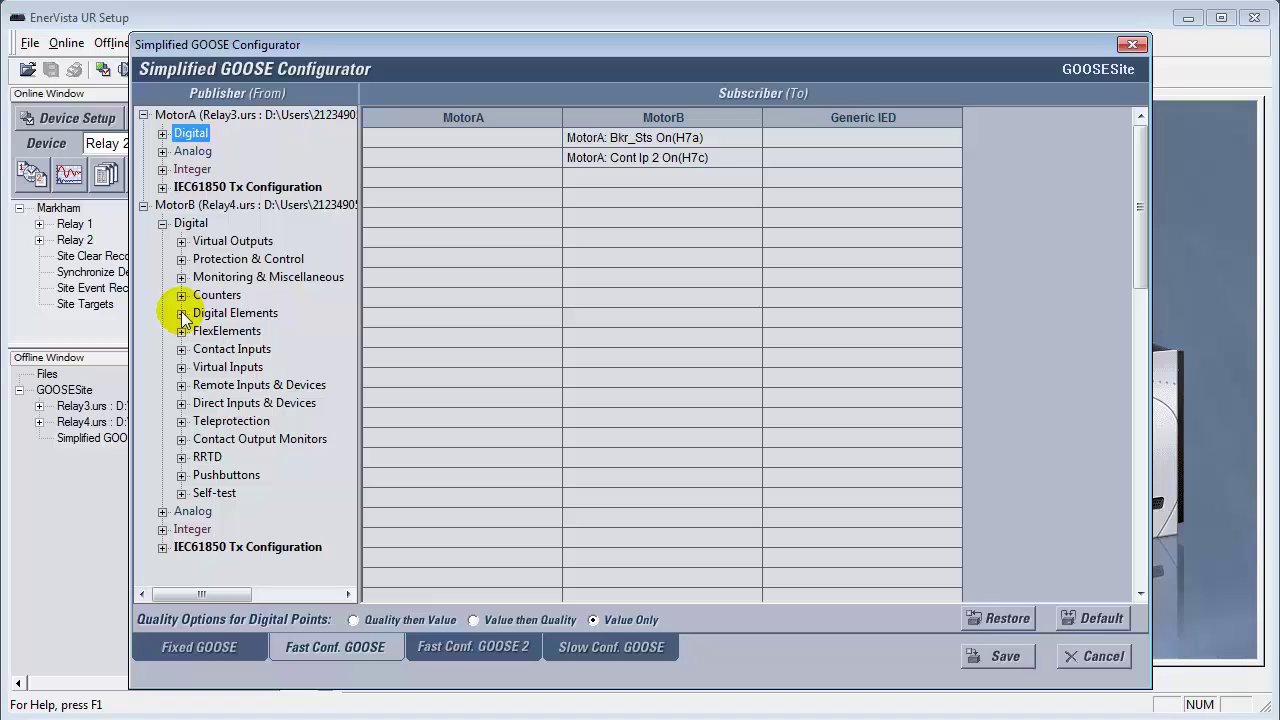
{"action": "left_click", "coordinate": [181, 349]}
{"action": "left_click_drag", "start_coordinate": [228, 367], "coordinate": [470, 142]}
{"action": "left_click_drag", "start_coordinate": [258, 384], "coordinate": [434, 164]}
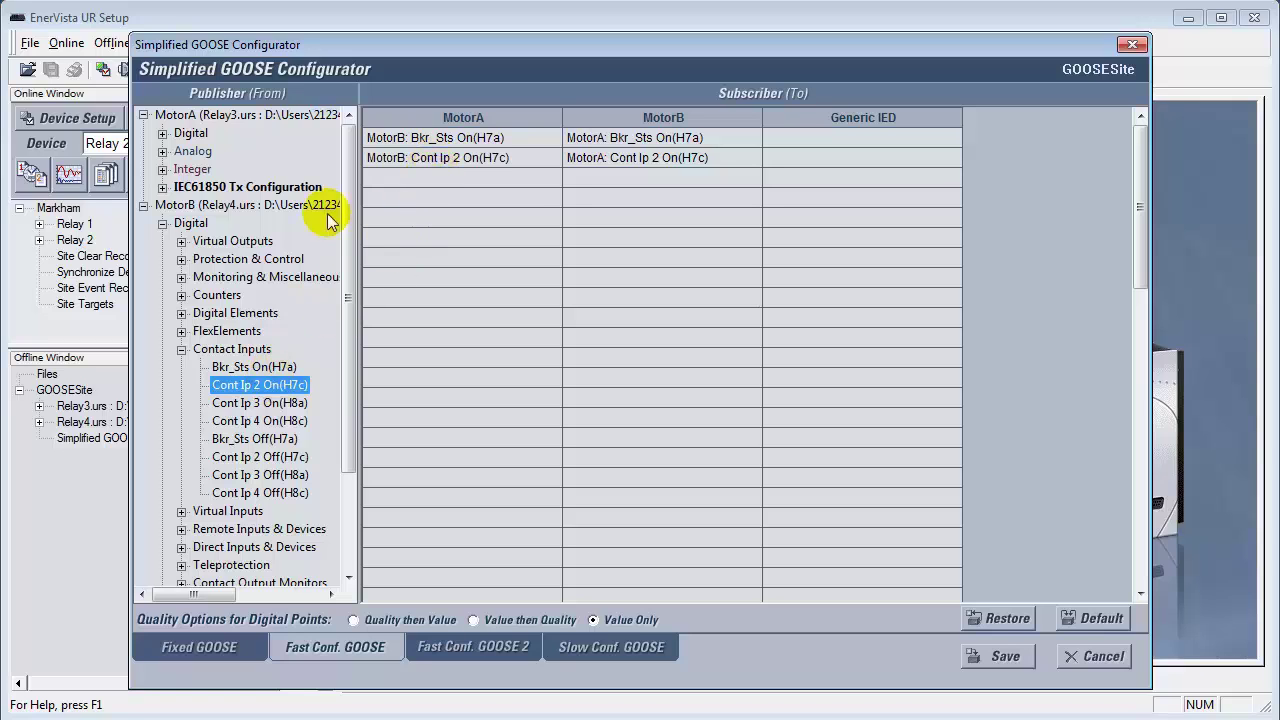
{"action": "left_click", "coordinate": [182, 346]}
{"action": "left_click", "coordinate": [162, 223]}
{"action": "left_click", "coordinate": [143, 205]}
{"action": "left_click", "coordinate": [143, 115]}
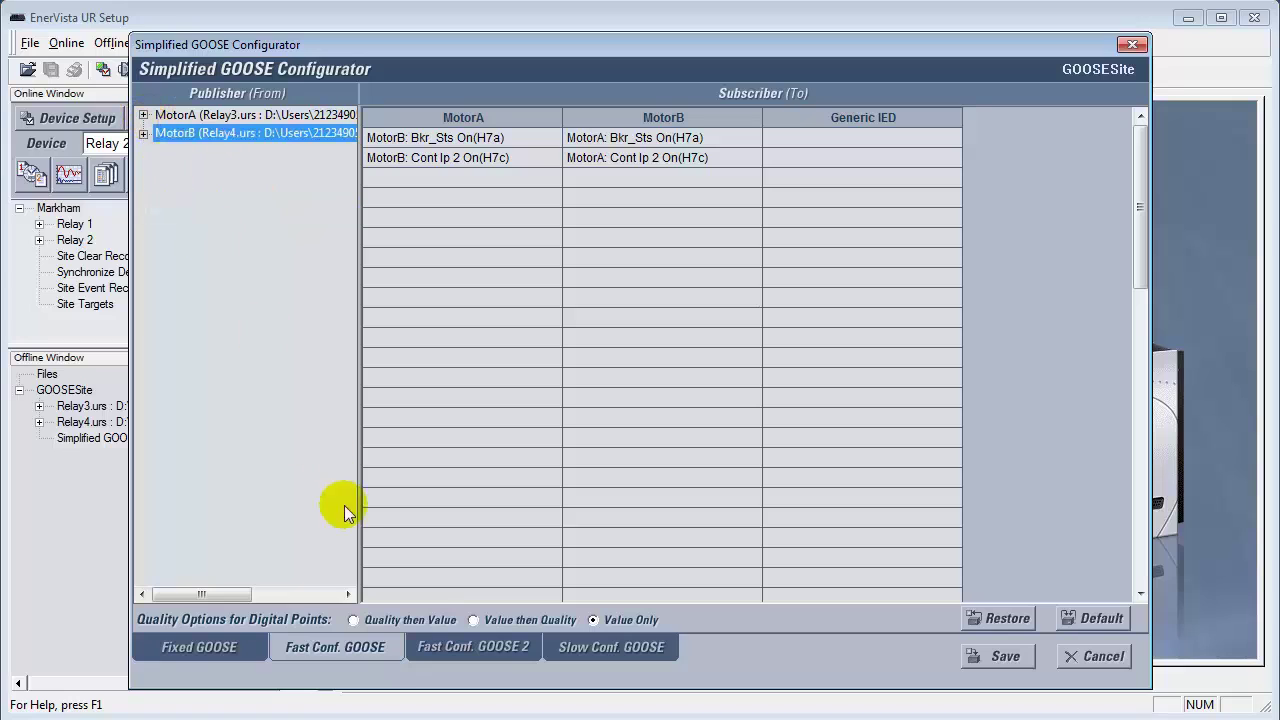
Step: On Fast Conf. GOOSE 2, change MotorA's transmit GOOSE ID to MotorAAA
{"action": "left_click", "coordinate": [443, 638]}
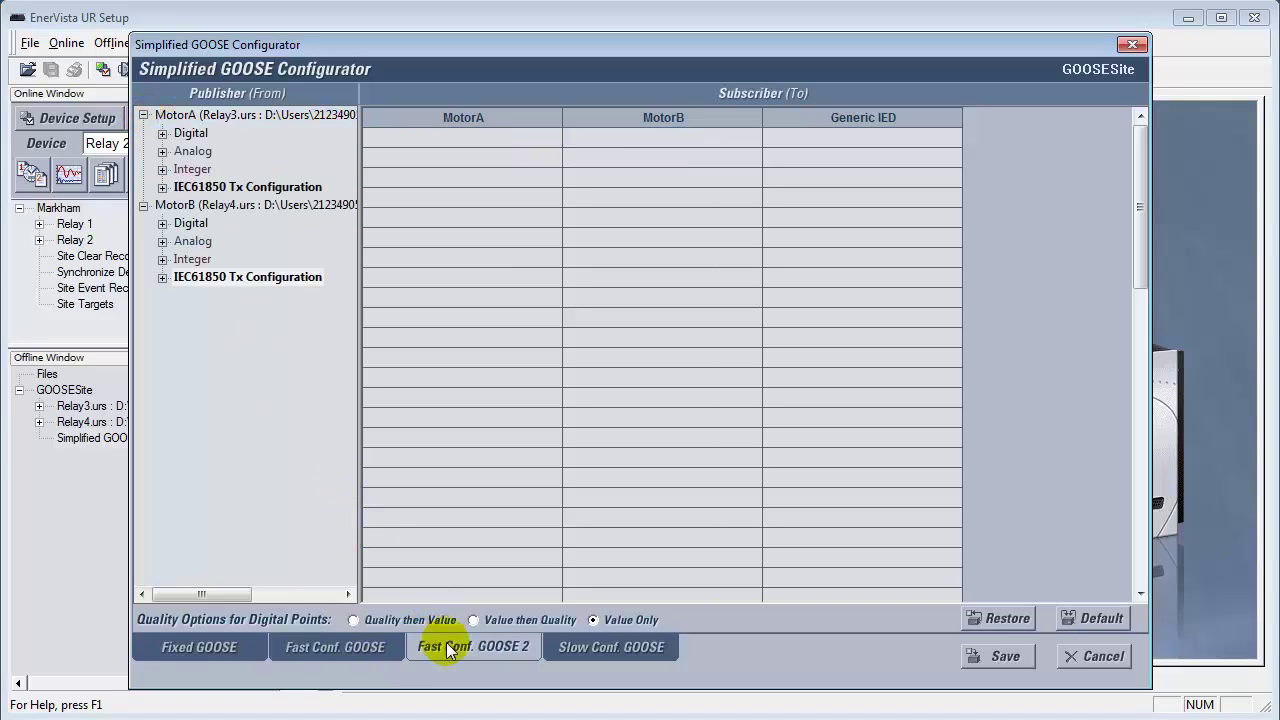
{"action": "double_click", "coordinate": [207, 187]}
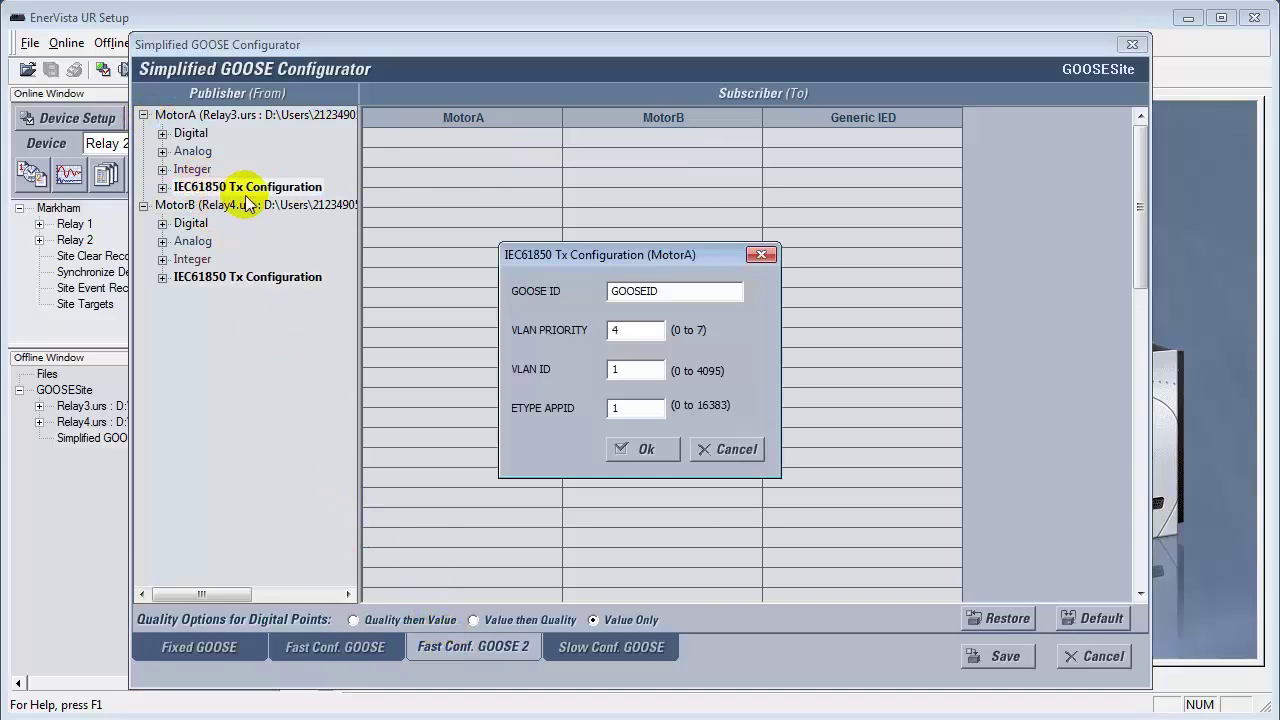
{"action": "left_click_drag", "start_coordinate": [664, 300], "coordinate": [541, 298]}
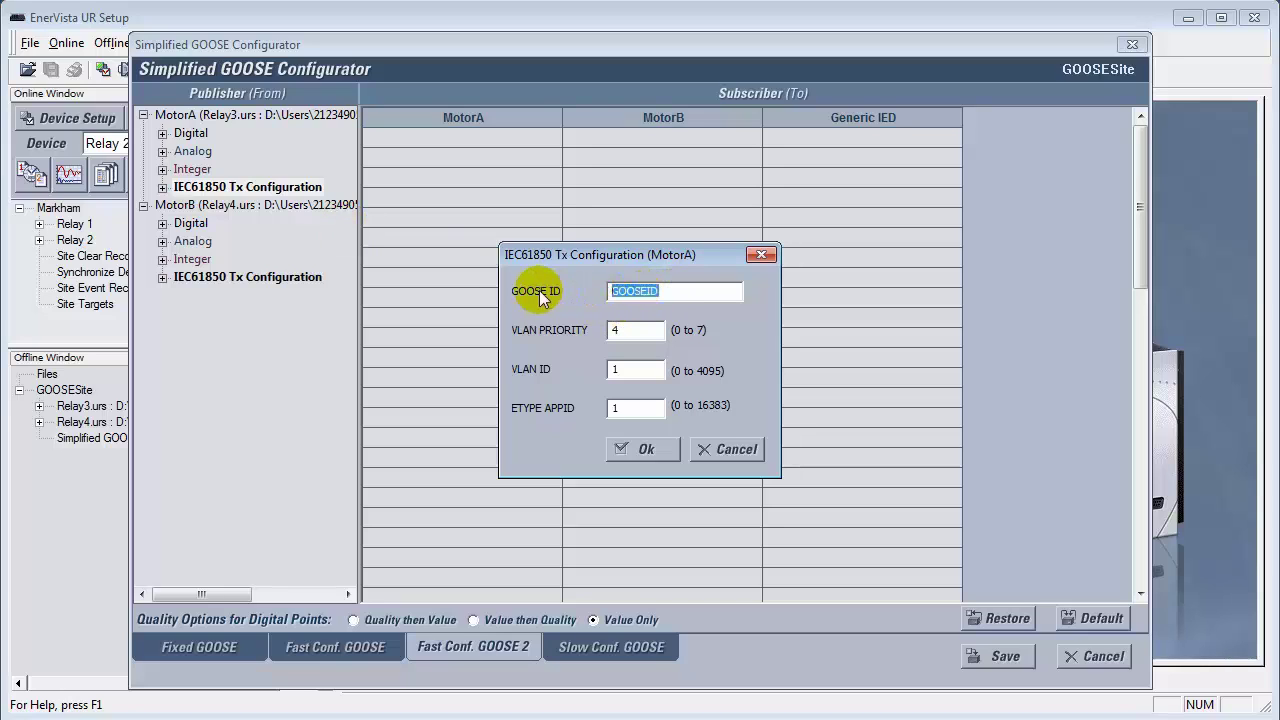
{"action": "type", "text": "MotorAAA"}
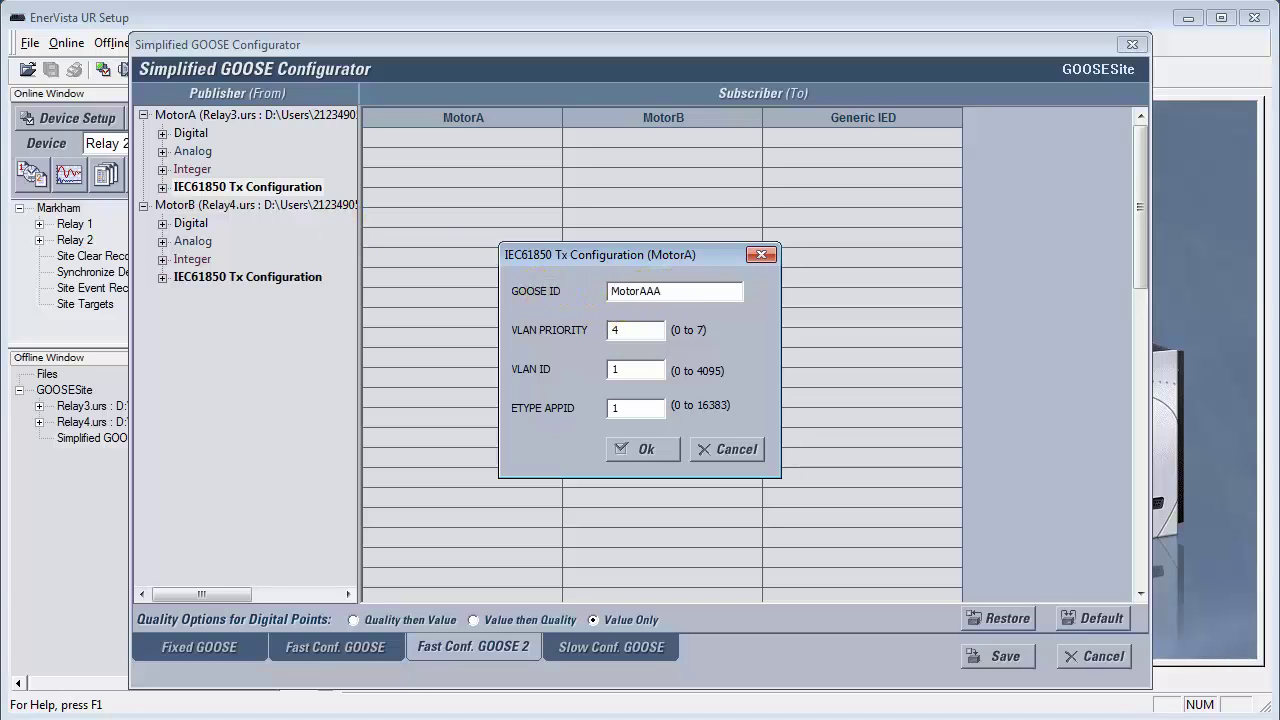
{"action": "left_click", "coordinate": [646, 449]}
Step: Give MotorB GOOSE ID MotorBBB, VLAN priority 2, VLAN ID 3 and ETYPE APPID 4
{"action": "double_click", "coordinate": [250, 277]}
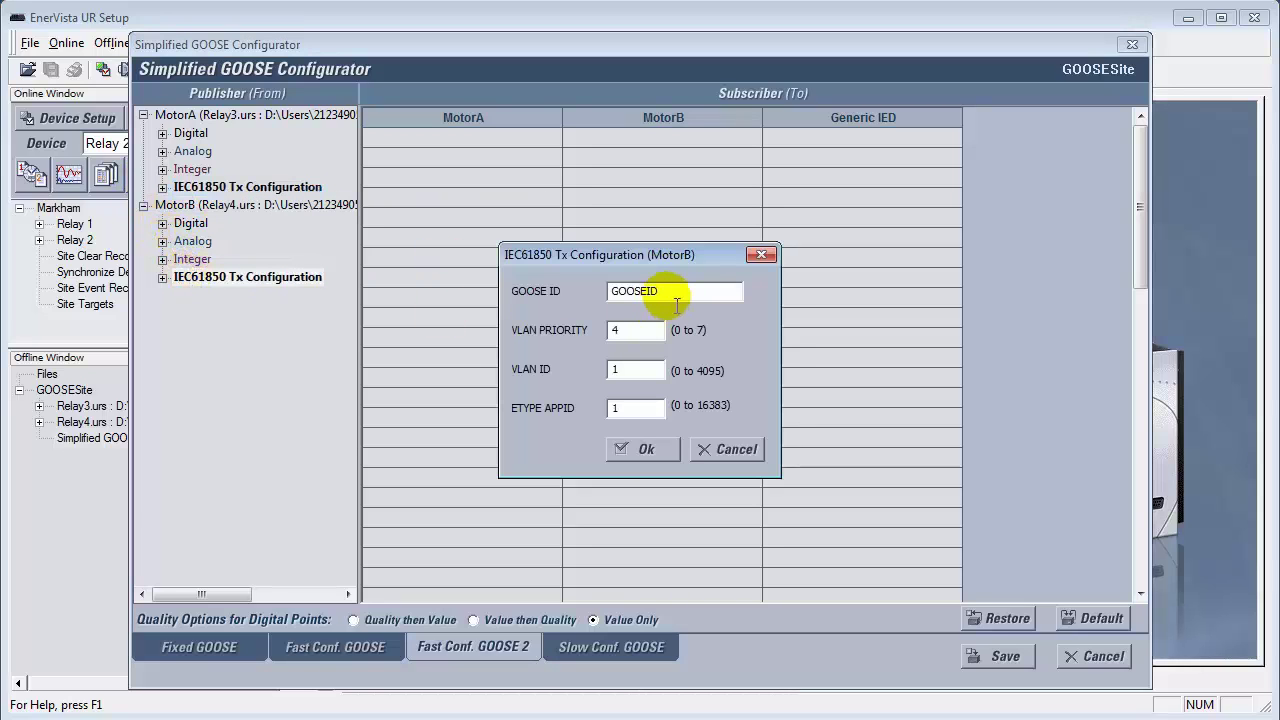
{"action": "type", "text": "M"}
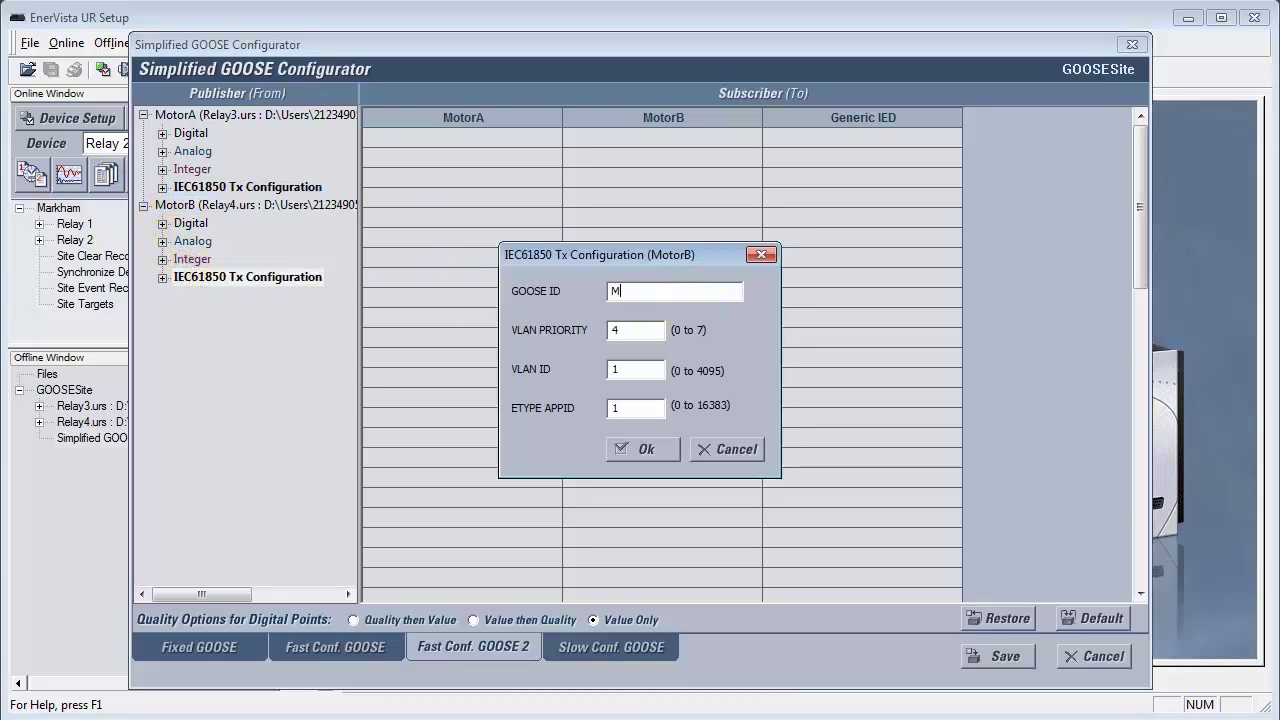
{"action": "type", "text": "otorBBB"}
{"action": "double_click", "coordinate": [638, 331]}
{"action": "type", "text": "2"}
{"action": "key", "text": "Tab"}
{"action": "type", "text": "3"}
{"action": "key", "text": "Tab"}
{"action": "type", "text": "4"}
{"action": "left_click", "coordinate": [648, 449]}
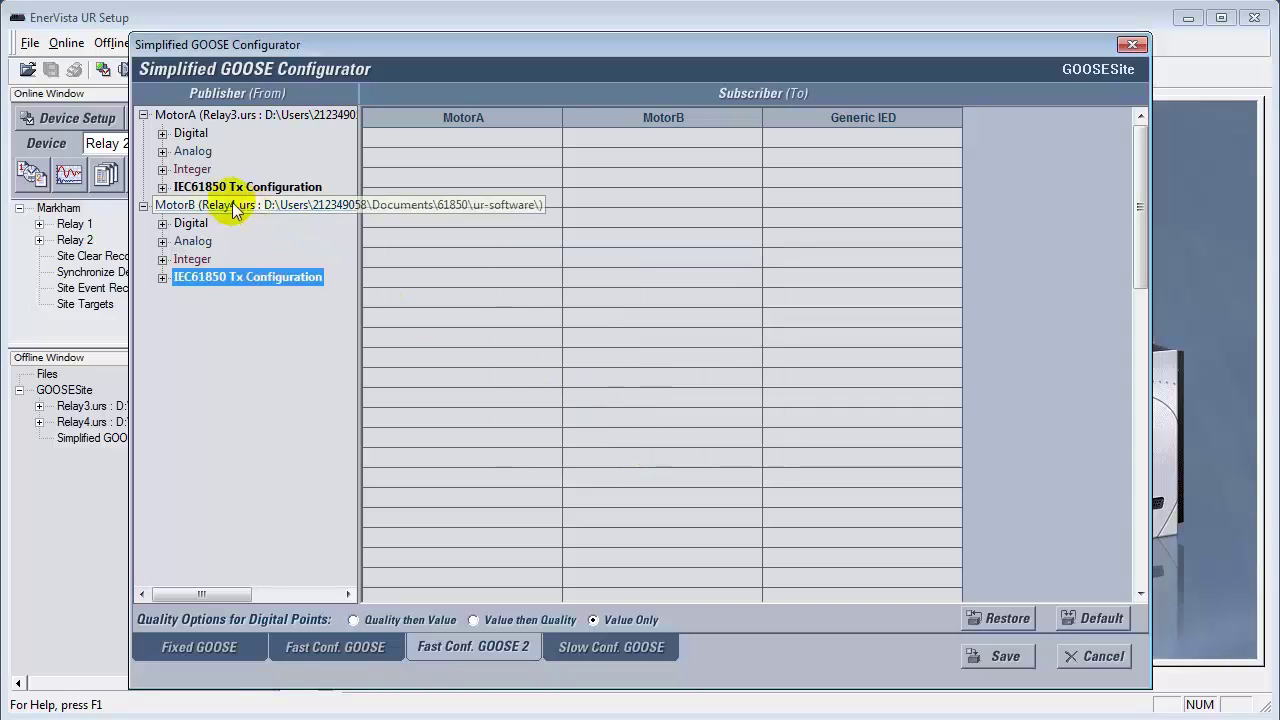
Step: Subscribe MotorB to MotorA's Bkr_Sts On(H7a) and Cont Ip 2 On(H7c) contact input signals
{"action": "left_click", "coordinate": [162, 133]}
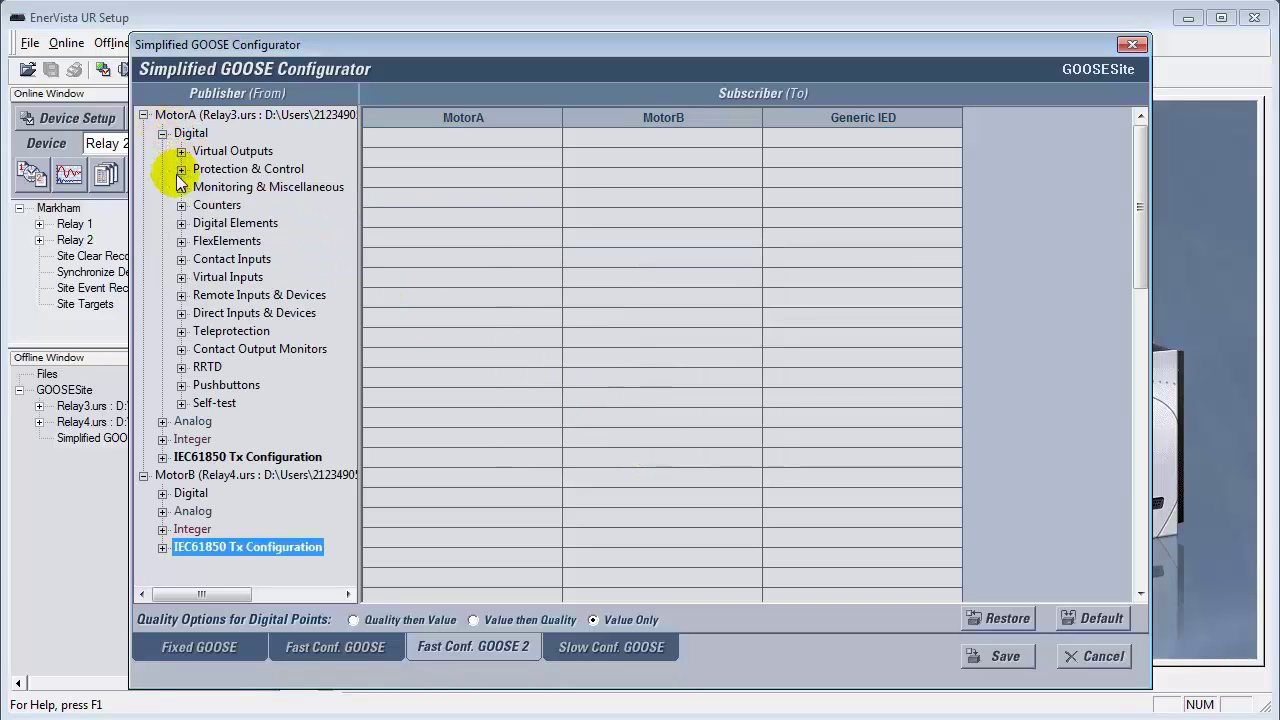
{"action": "left_click", "coordinate": [181, 259]}
{"action": "left_click_drag", "start_coordinate": [248, 277], "coordinate": [587, 150]}
{"action": "left_click_drag", "start_coordinate": [300, 295], "coordinate": [612, 160]}
{"action": "left_click", "coordinate": [181, 259]}
{"action": "left_click", "coordinate": [162, 133]}
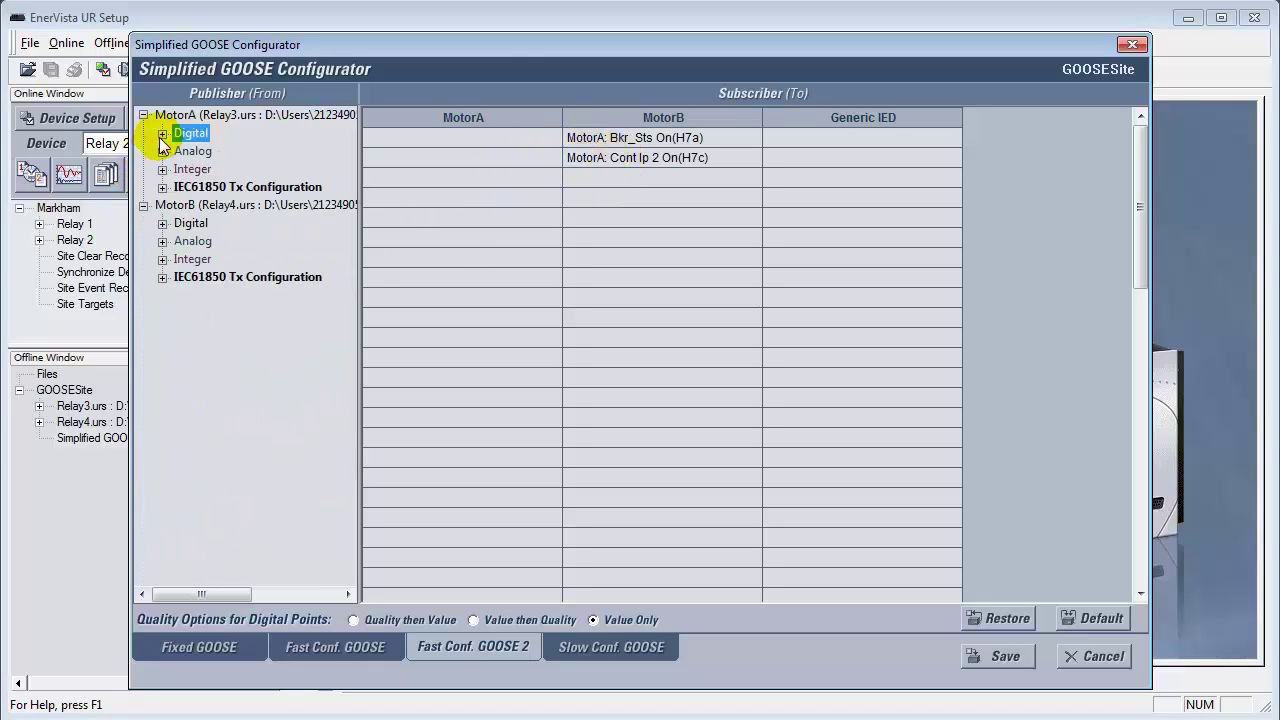
Step: Subscribe MotorA to MotorB's Bkr_Sts On(H7a) and Cont Ip 2 On(H7c), then save the GOOSE configuration
{"action": "left_click", "coordinate": [161, 223]}
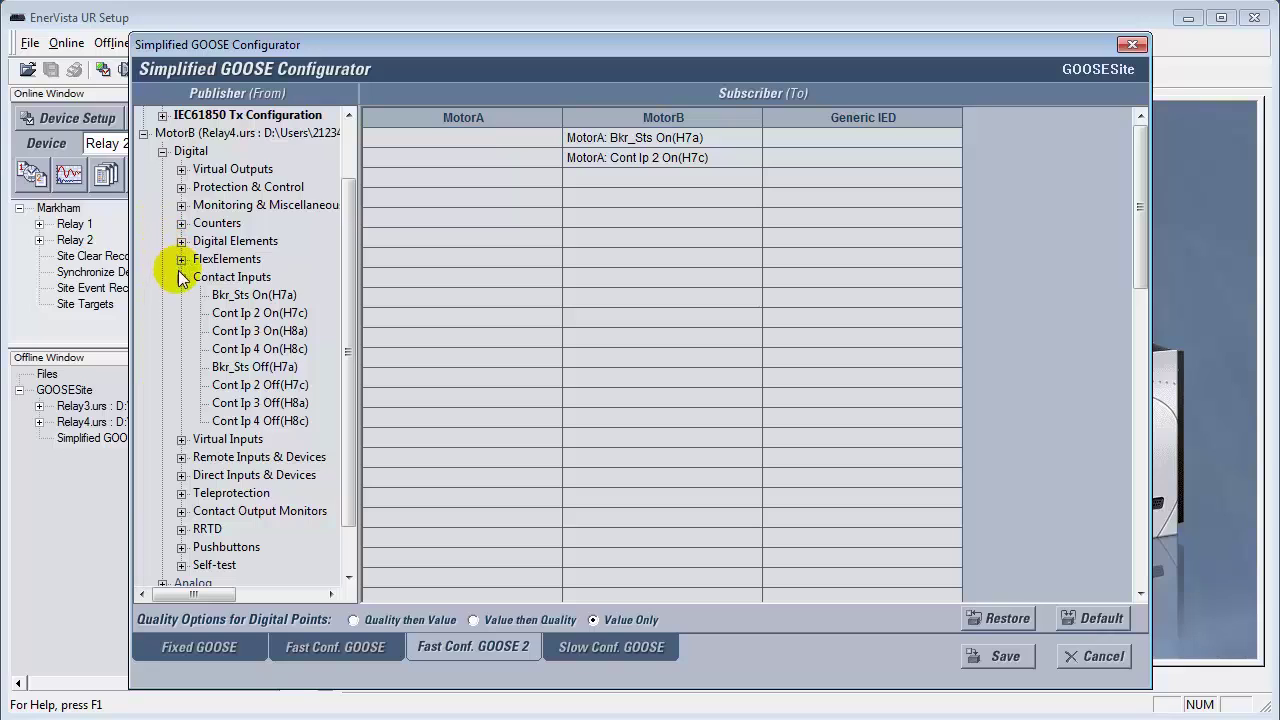
{"action": "left_click", "coordinate": [224, 280]}
{"action": "left_click_drag", "start_coordinate": [229, 294], "coordinate": [430, 145]}
{"action": "left_click_drag", "start_coordinate": [290, 313], "coordinate": [428, 165]}
{"action": "left_click", "coordinate": [181, 277]}
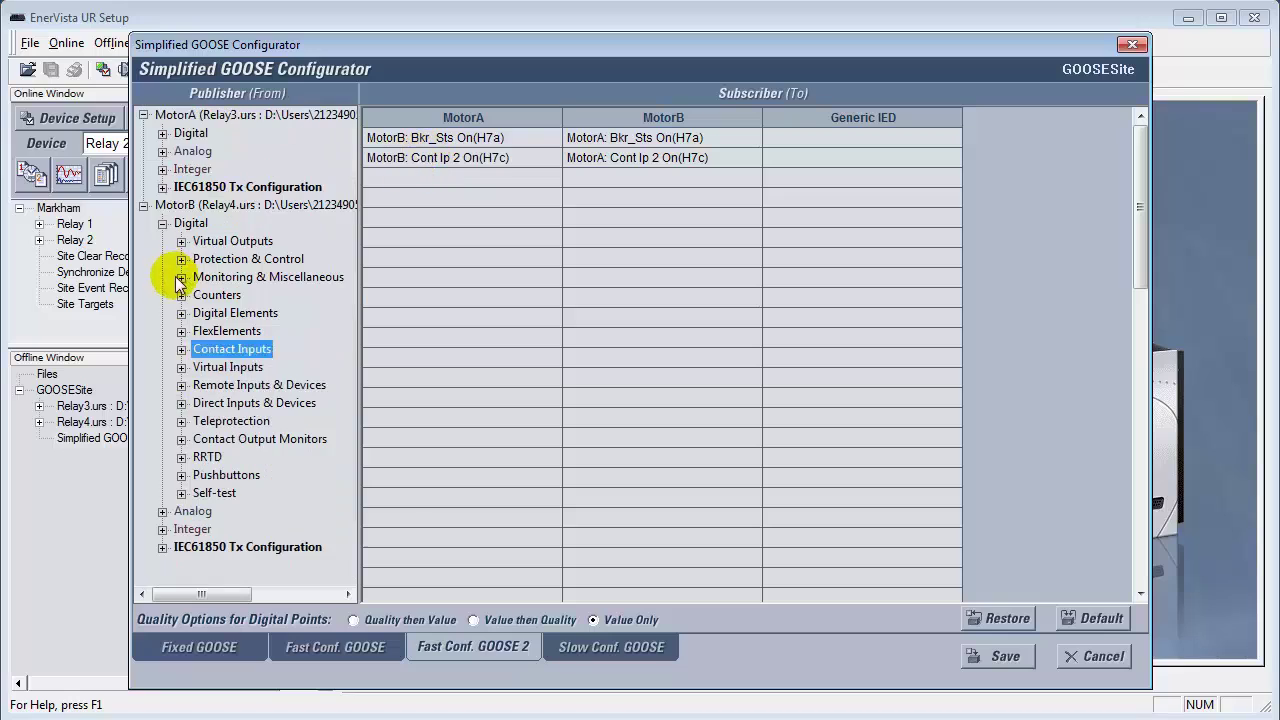
{"action": "left_click", "coordinate": [160, 223]}
{"action": "left_click", "coordinate": [143, 205]}
{"action": "left_click", "coordinate": [143, 115]}
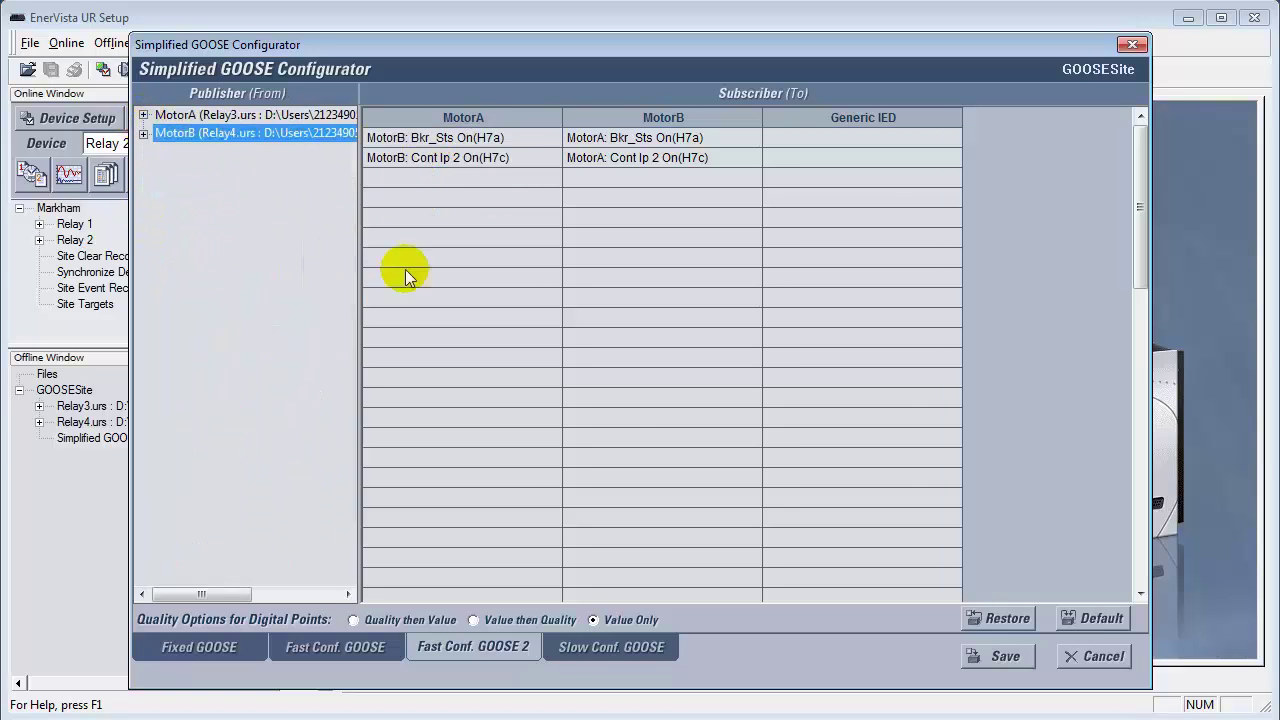
{"action": "left_click", "coordinate": [1006, 657]}
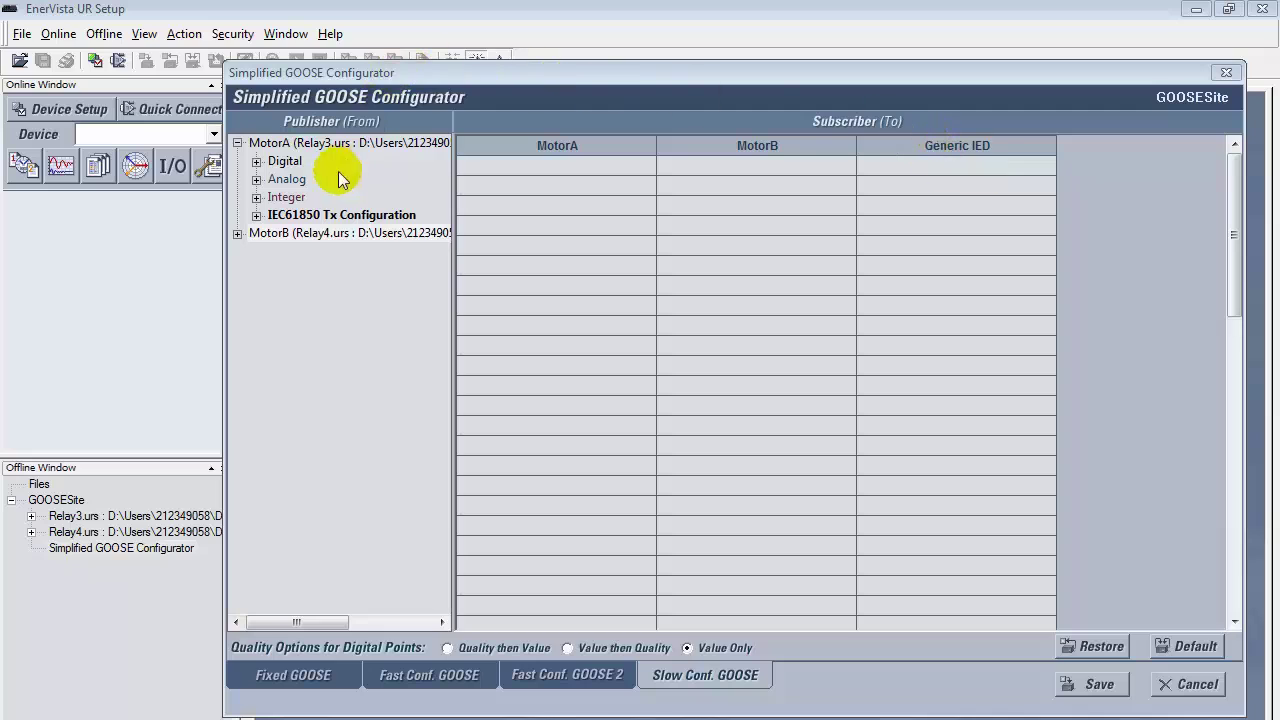
Step: Set MotorA's transmit GOOSE ID to MotorA_Analog with VLAN priority 2 and VLAN ID 3
{"action": "left_click", "coordinate": [333, 218]}
{"action": "double_click", "coordinate": [735, 318]}
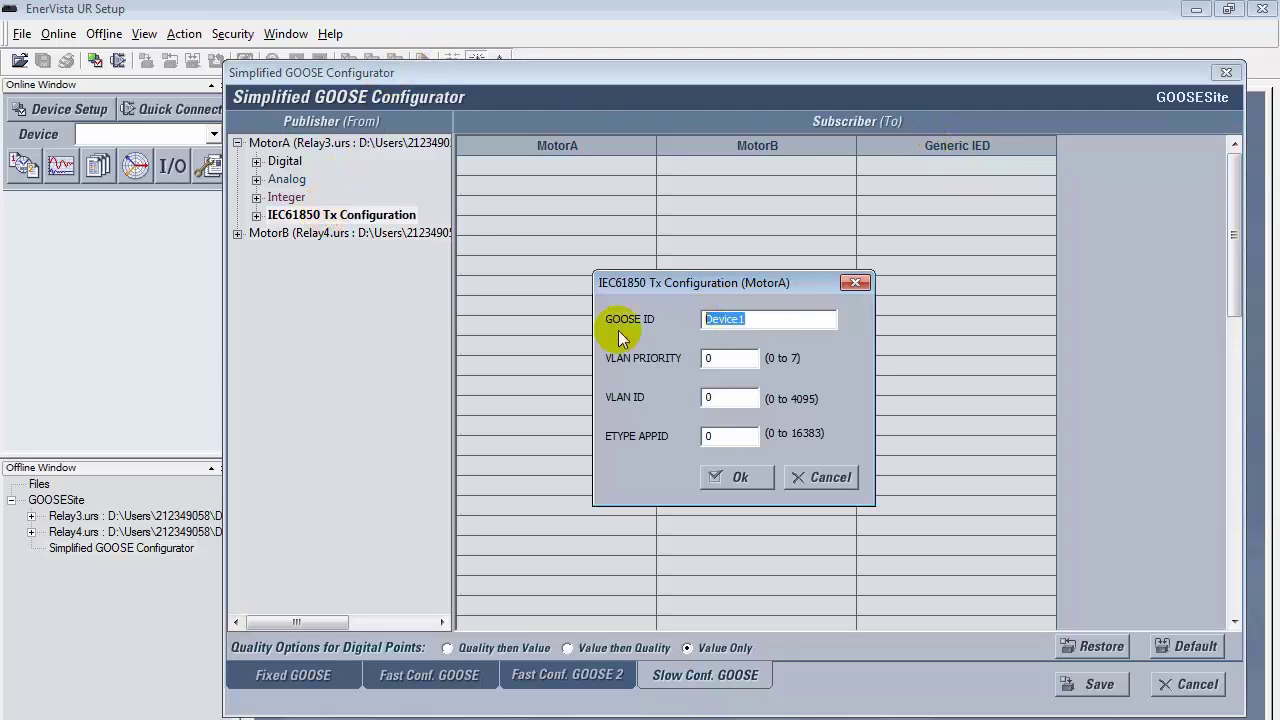
{"action": "type", "text": "MotorA"}
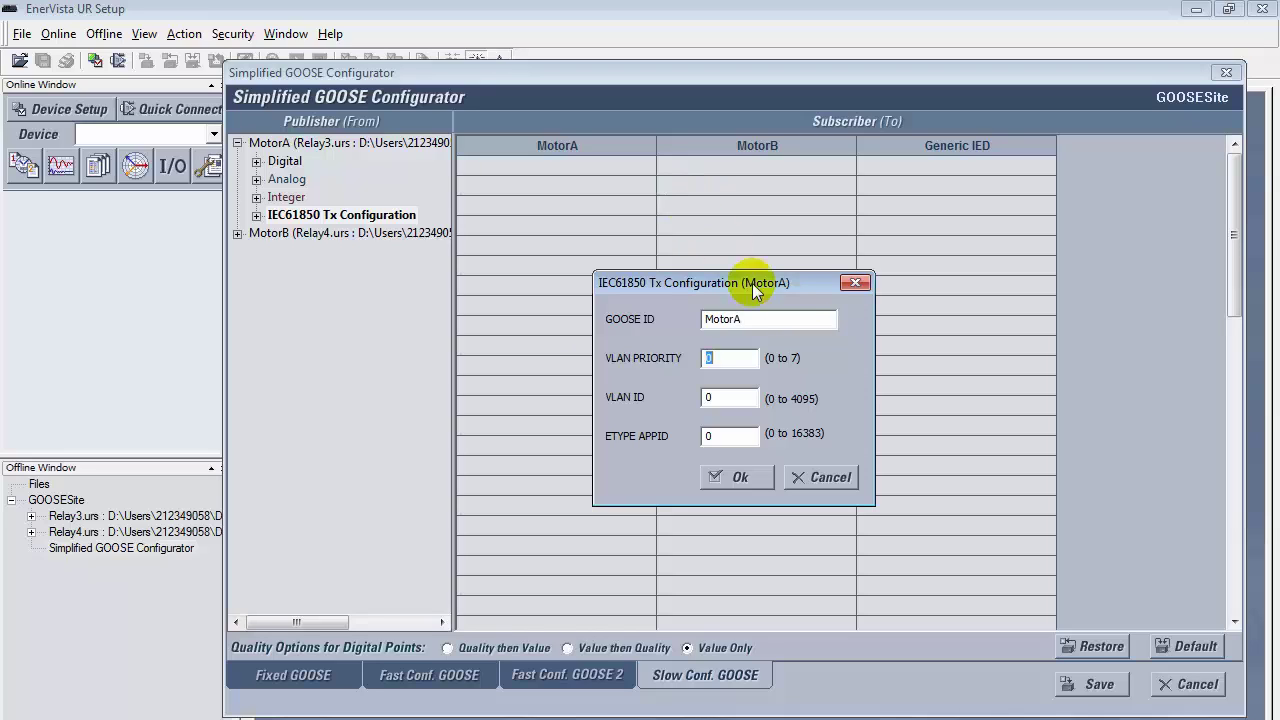
{"action": "left_click", "coordinate": [795, 325]}
{"action": "type", "text": "_Analog"}
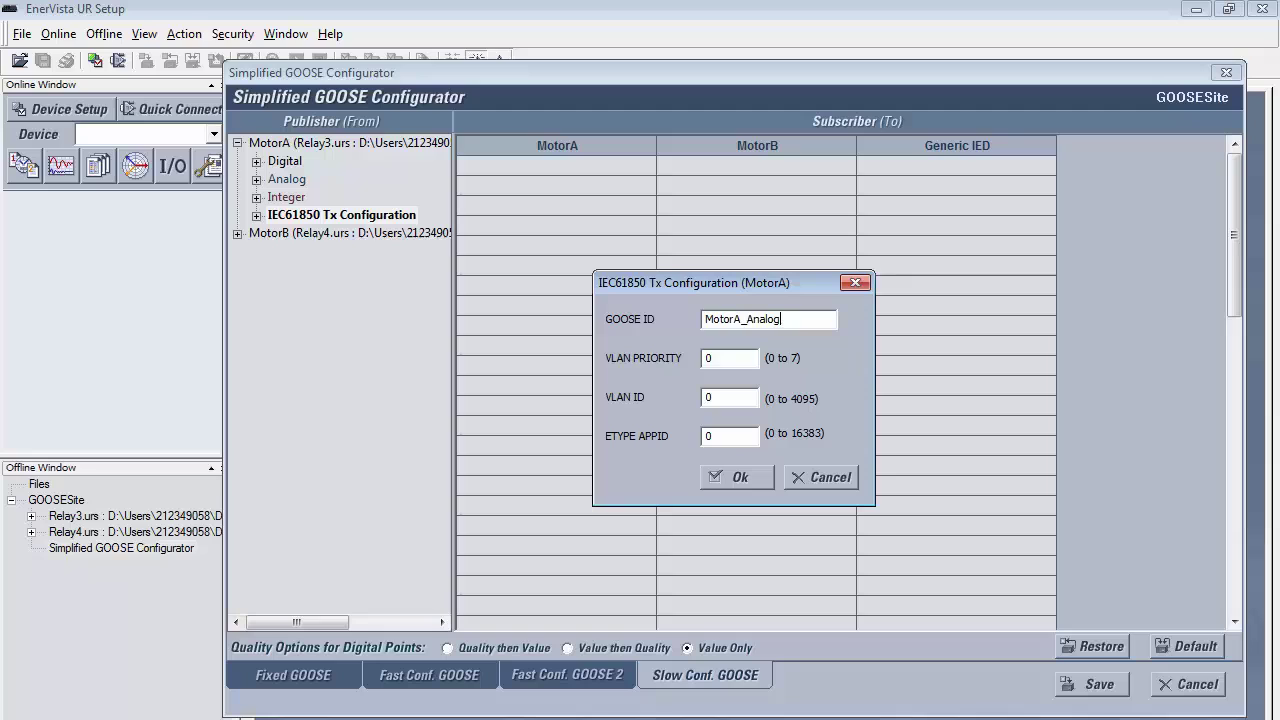
{"action": "key", "text": "Tab"}
{"action": "key", "text": "Tab"}
{"action": "type", "text": "2"}
{"action": "key", "text": "Tab"}
{"action": "type", "text": "3"}
{"action": "left_click", "coordinate": [718, 477]}
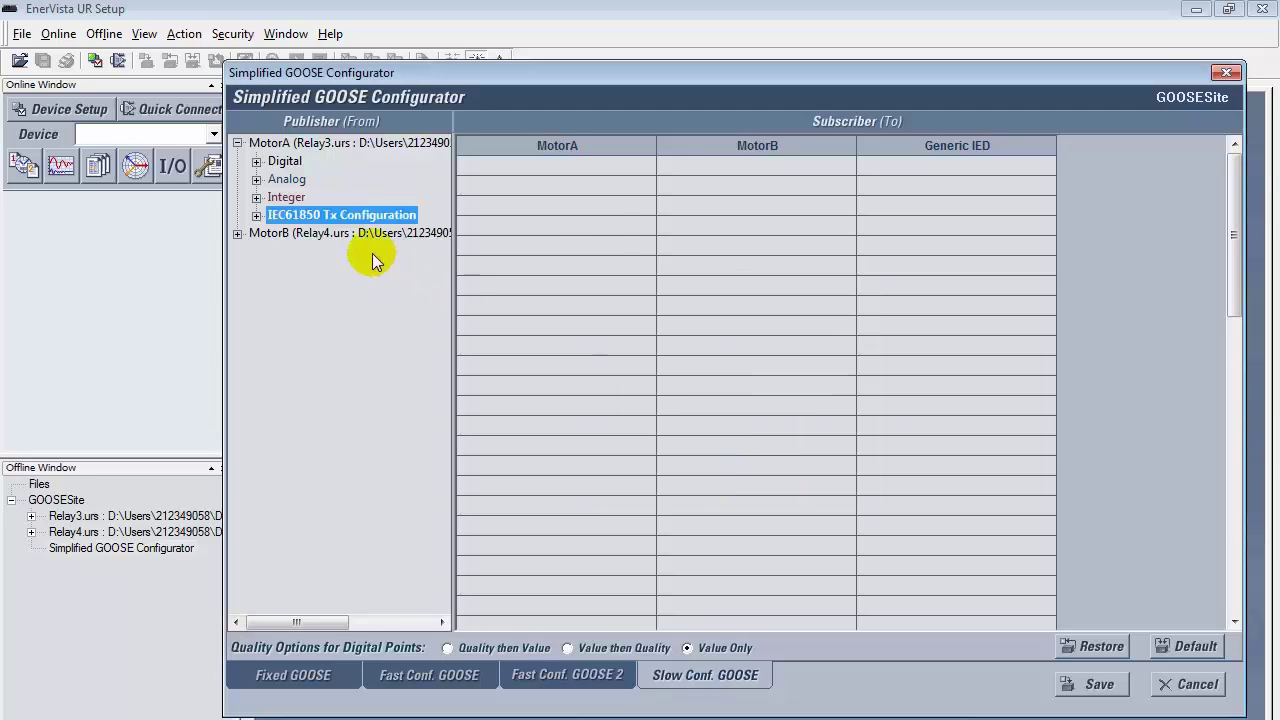
Step: Set MotorB's transmit GOOSE ID to MotorB_Analog with VLAN priority 2 and VLAN ID 3
{"action": "left_click", "coordinate": [240, 234]}
{"action": "double_click", "coordinate": [272, 306]}
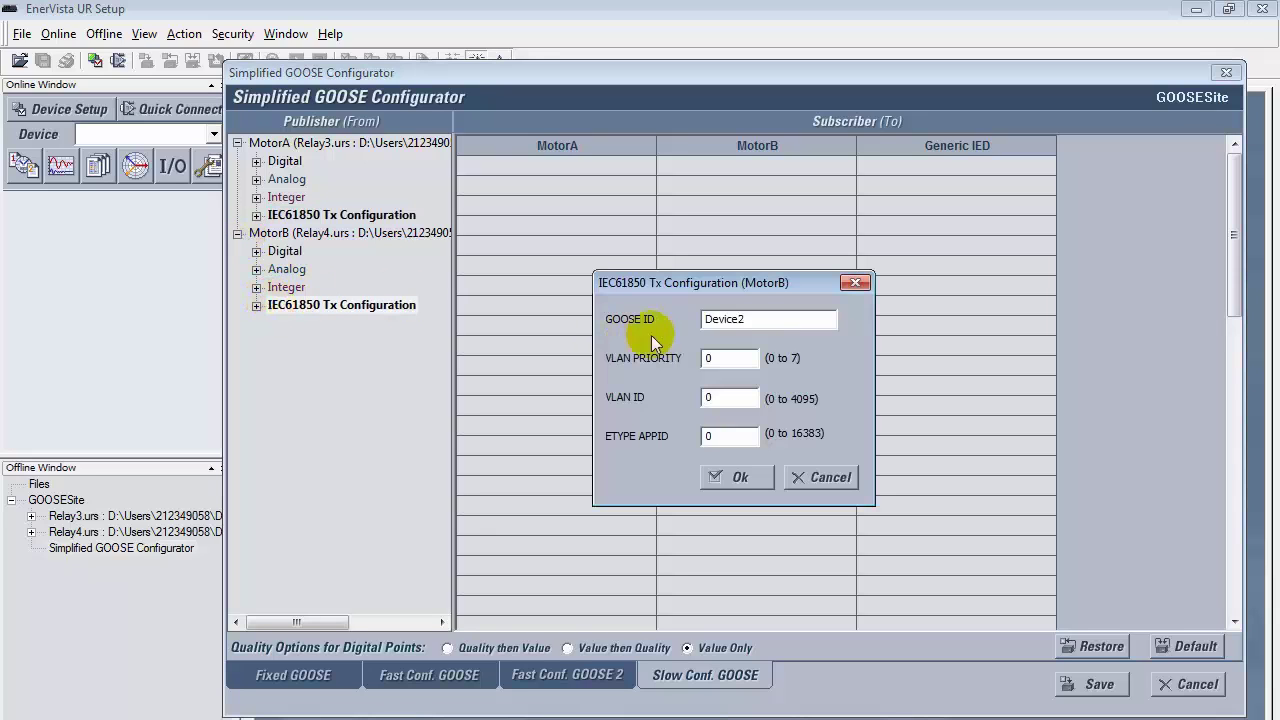
{"action": "type", "text": "Motor"}
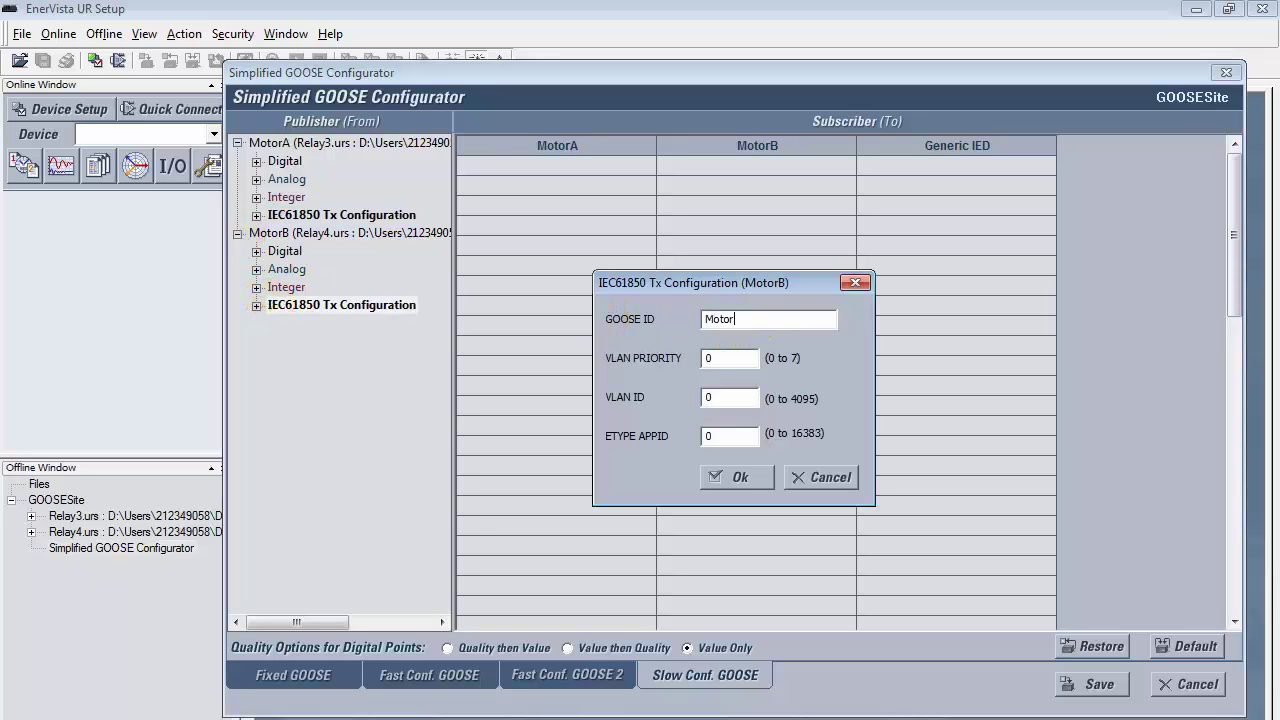
{"action": "type", "text": "B_Analog2"}
{"action": "key", "text": "Tab"}
{"action": "type", "text": "3"}
{"action": "key", "text": "Tab"}
{"action": "left_click", "coordinate": [735, 478]}
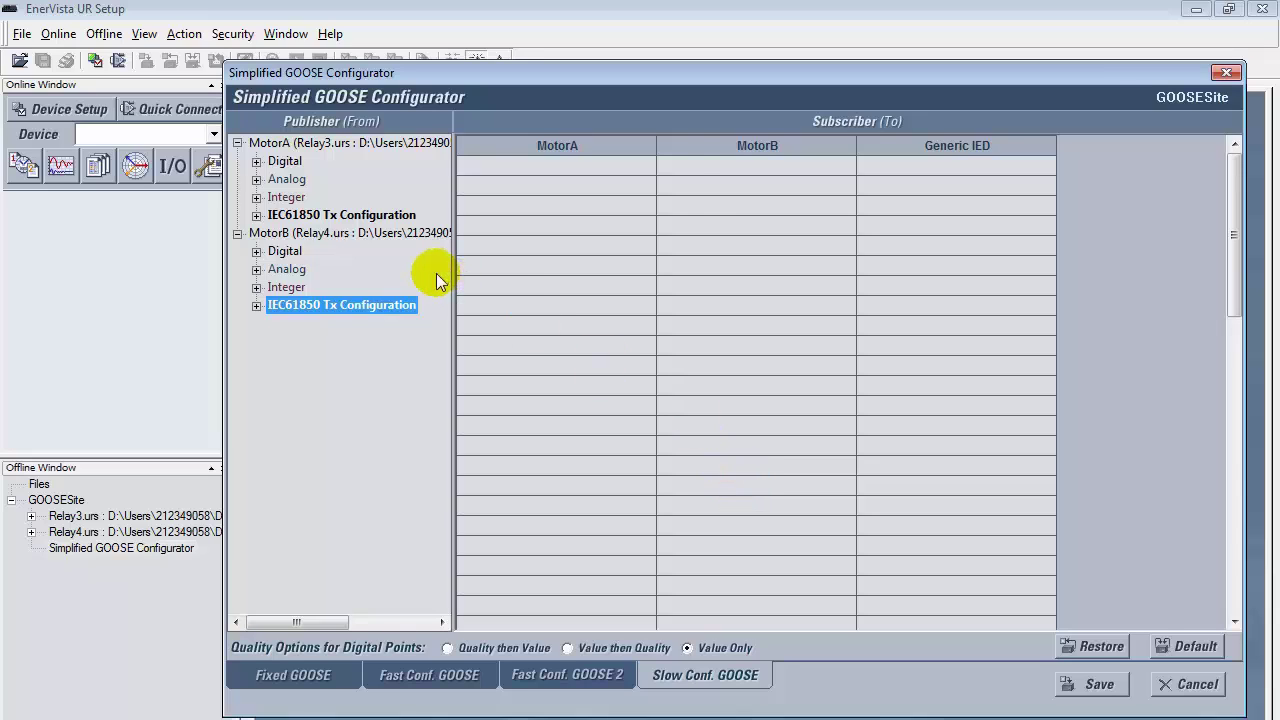
Step: Subscribe MotorB to MotorA's SRC1 Vag RMS and SRC1 Ia RMS analog values
{"action": "left_click", "coordinate": [257, 179]}
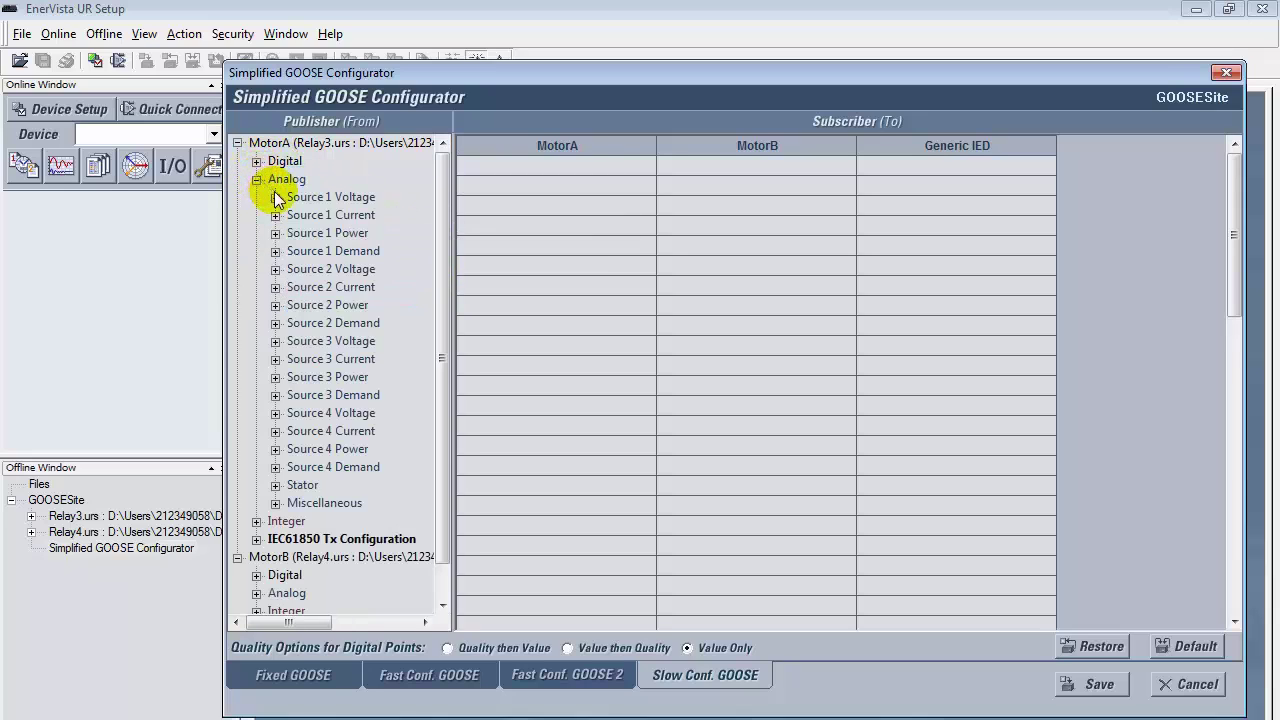
{"action": "left_click", "coordinate": [275, 197]}
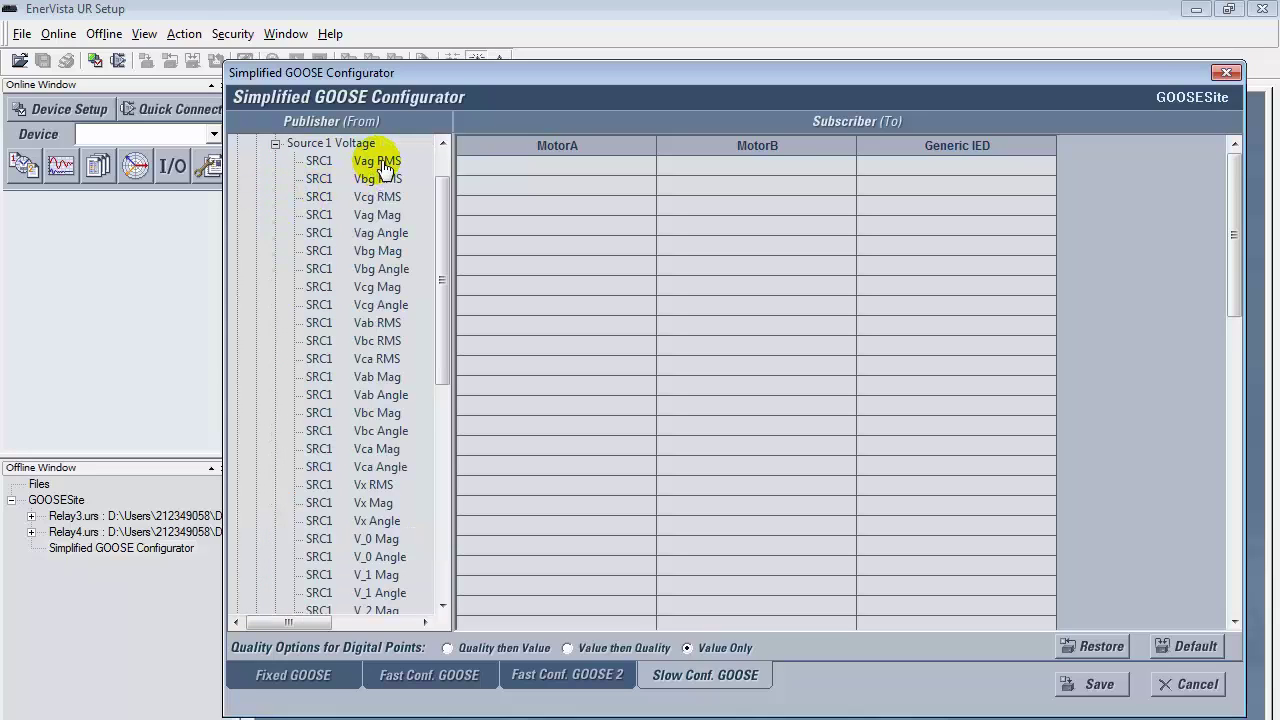
{"action": "left_click_drag", "start_coordinate": [385, 165], "coordinate": [728, 170]}
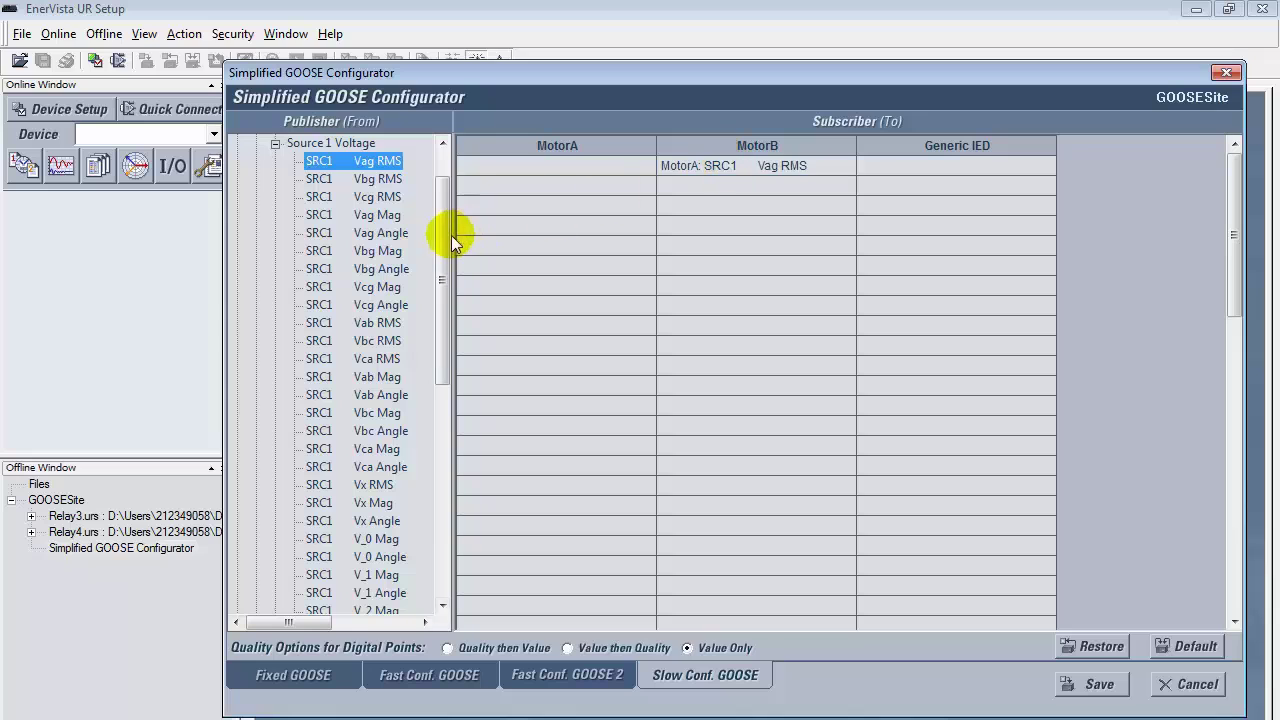
{"action": "left_click_drag", "start_coordinate": [441, 237], "coordinate": [414, 206]}
{"action": "left_click", "coordinate": [275, 197]}
{"action": "left_click", "coordinate": [275, 215]}
{"action": "left_click_drag", "start_coordinate": [322, 198], "coordinate": [700, 188]}
{"action": "left_click", "coordinate": [275, 179]}
{"action": "scroll", "coordinate": [275, 165], "scroll_direction": "up", "scroll_amount": 1}
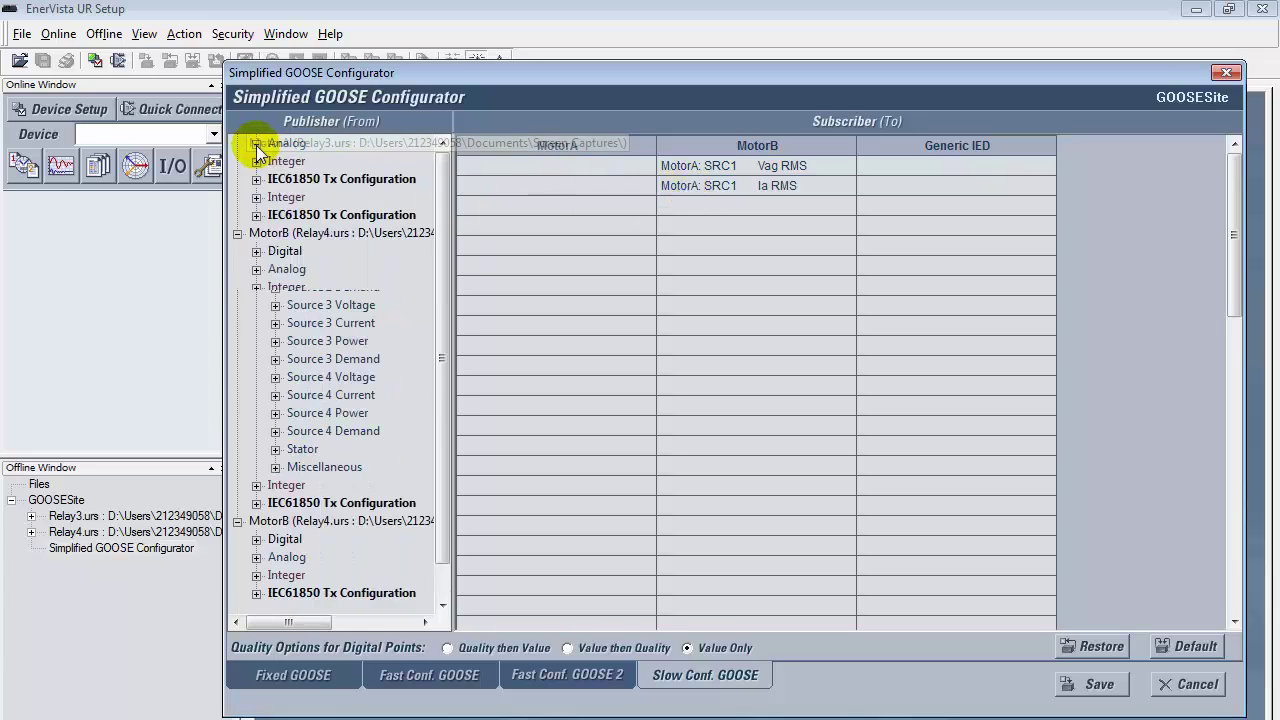
{"action": "left_click", "coordinate": [256, 179]}
Step: Subscribe MotorA to MotorB's SRC1 Vag RMS and SRC1 Ia RMS analog values
{"action": "left_click", "coordinate": [257, 269]}
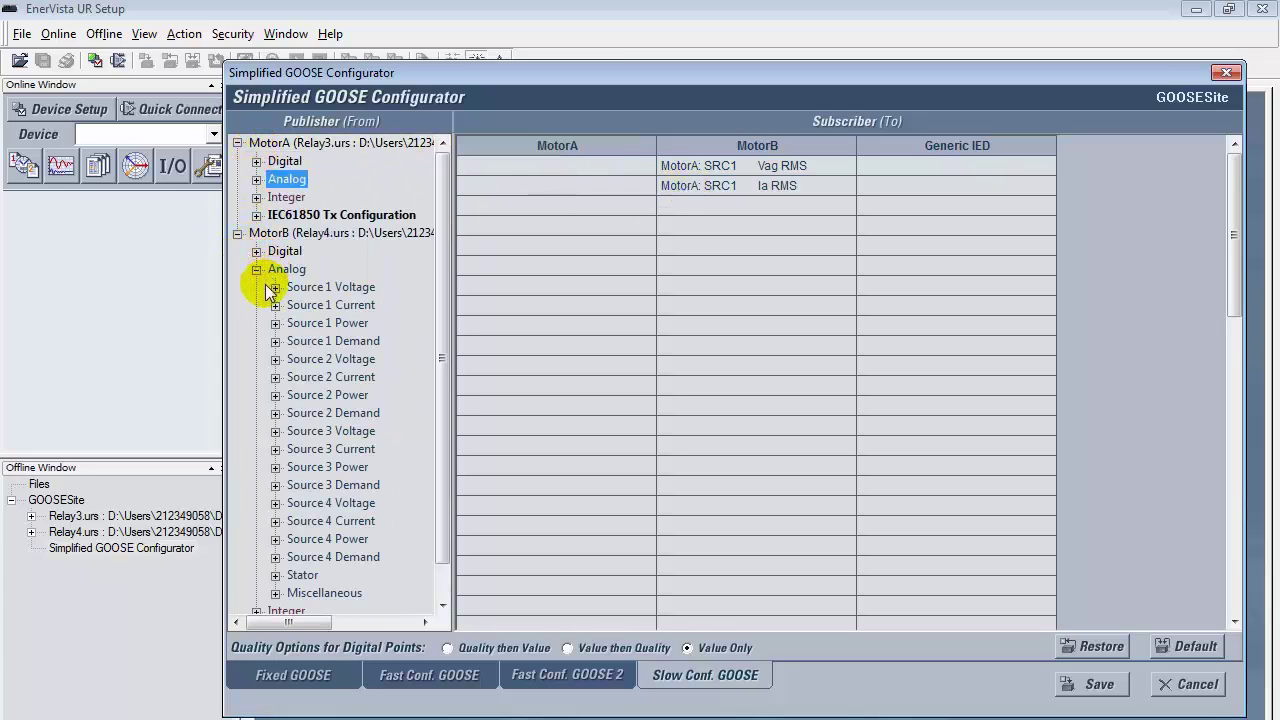
{"action": "left_click", "coordinate": [275, 287]}
{"action": "left_click_drag", "start_coordinate": [366, 160], "coordinate": [540, 167]}
{"action": "left_click", "coordinate": [275, 143]}
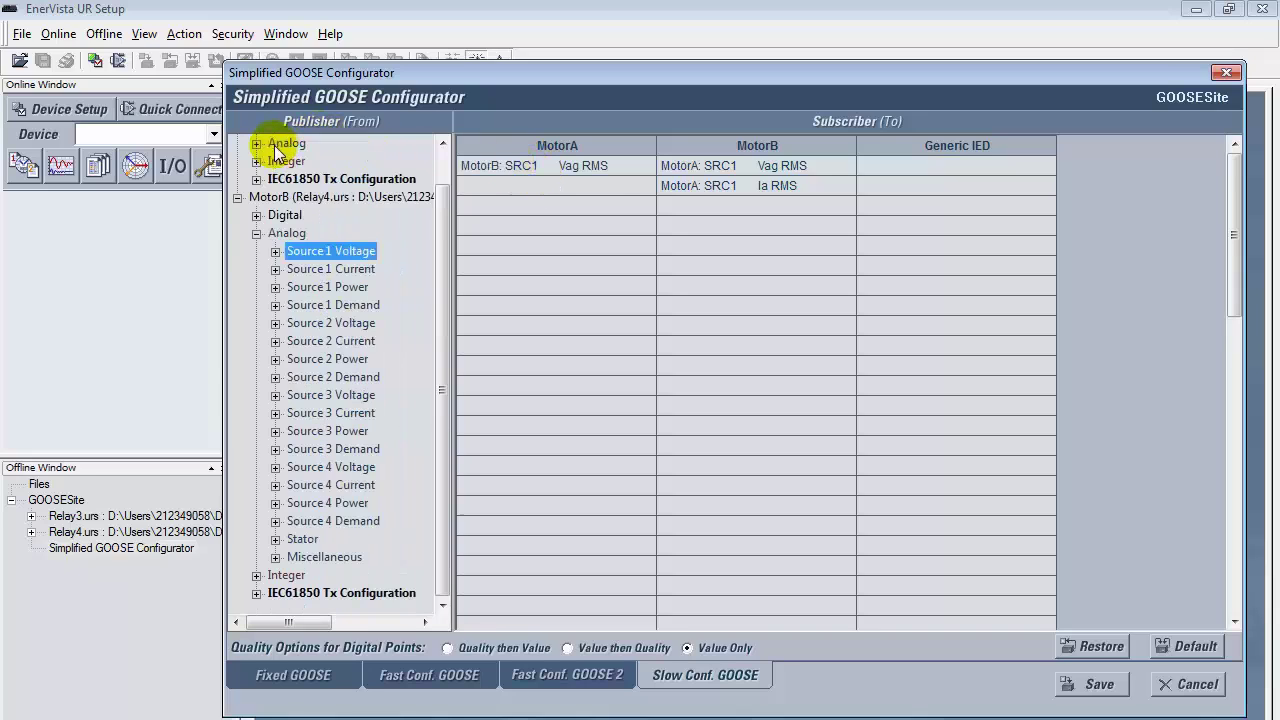
{"action": "left_click", "coordinate": [273, 267]}
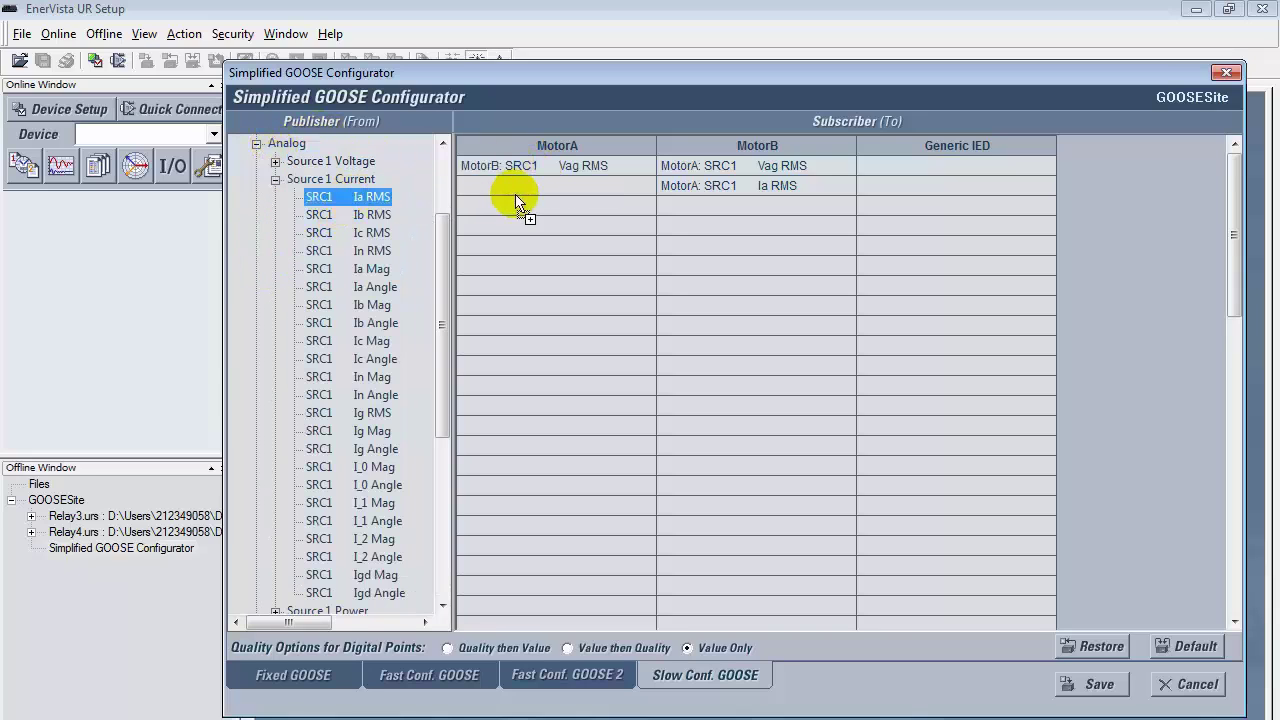
{"action": "left_click_drag", "start_coordinate": [516, 197], "coordinate": [516, 188]}
{"action": "left_click", "coordinate": [275, 179]}
{"action": "left_click", "coordinate": [257, 238]}
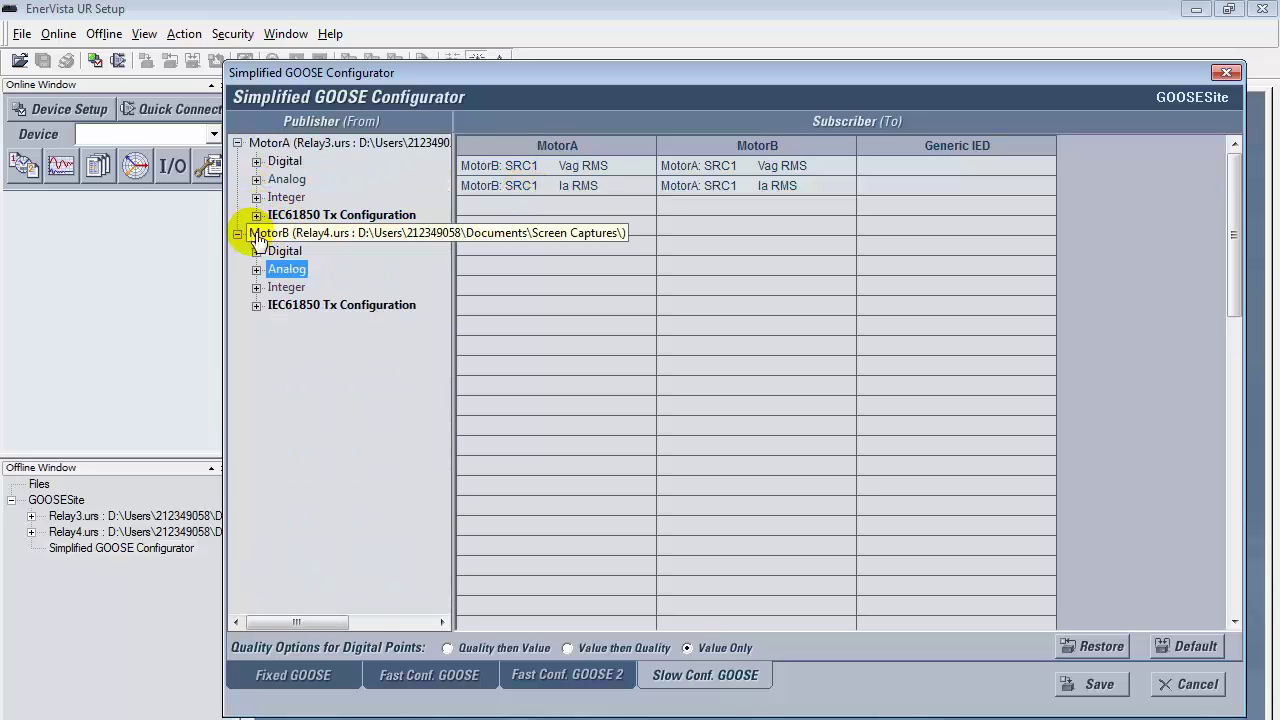
{"action": "double_click", "coordinate": [260, 238]}
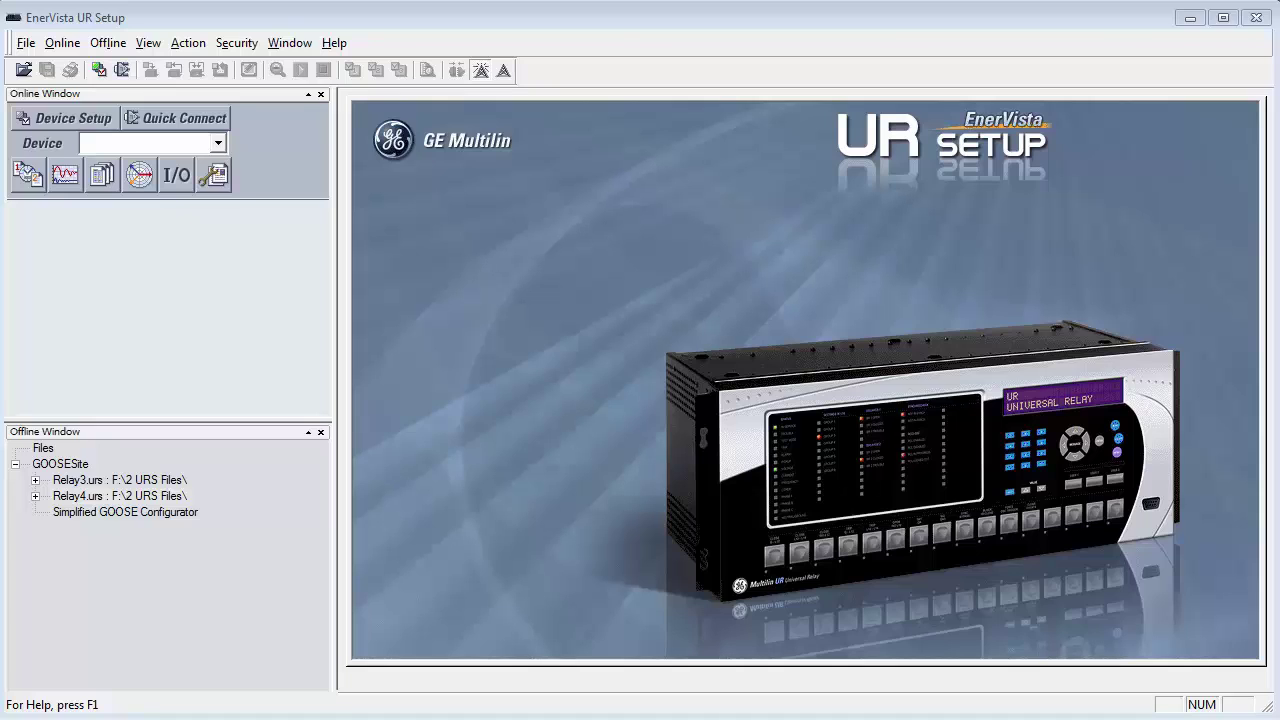
Step: Create site Markham with Ethernet device Relay 1 at 1.1.1.4 and read its order code
{"action": "left_click", "coordinate": [84, 115]}
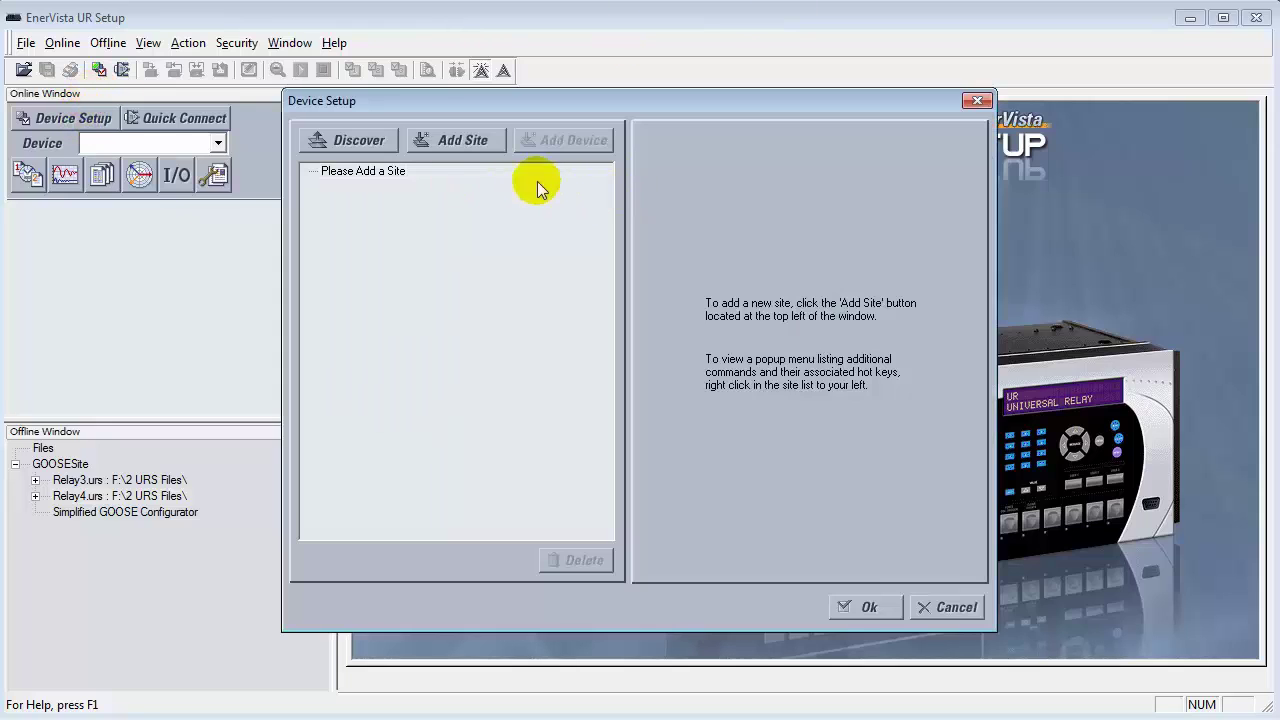
{"action": "left_click", "coordinate": [450, 142]}
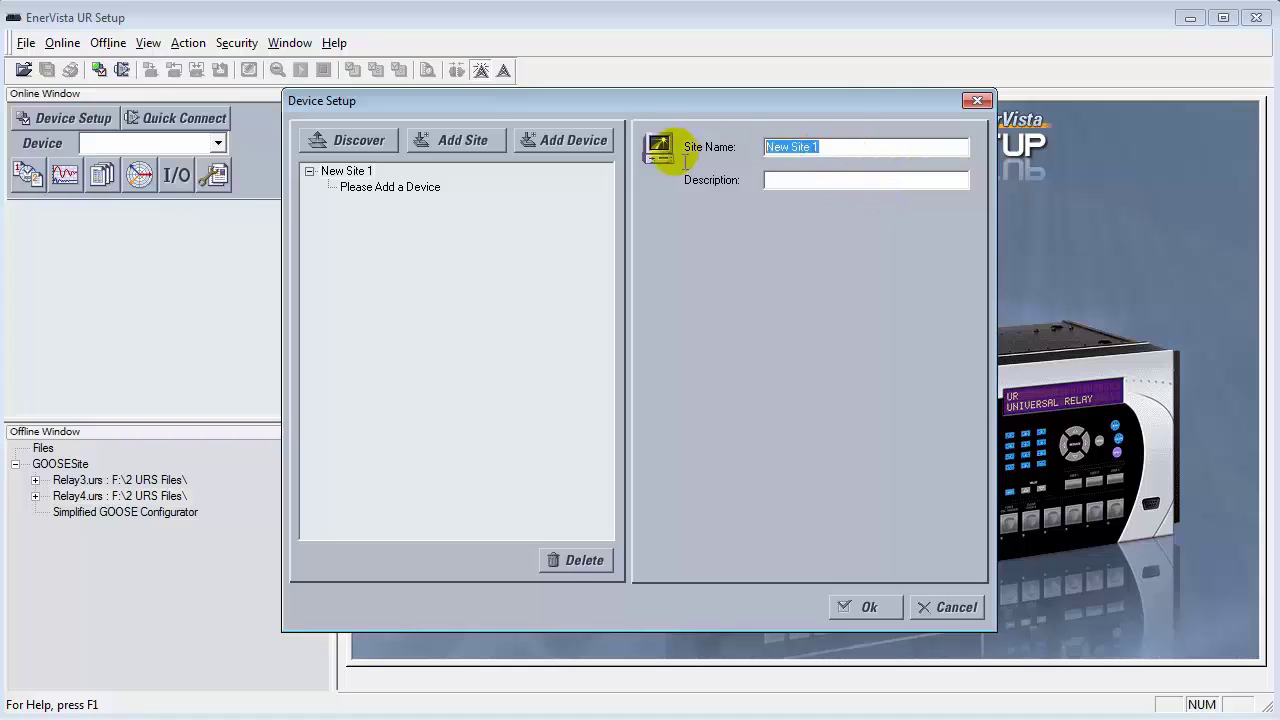
{"action": "type", "text": "Msa"}
{"action": "type", "text": "rkham"}
{"action": "left_click", "coordinate": [569, 158]}
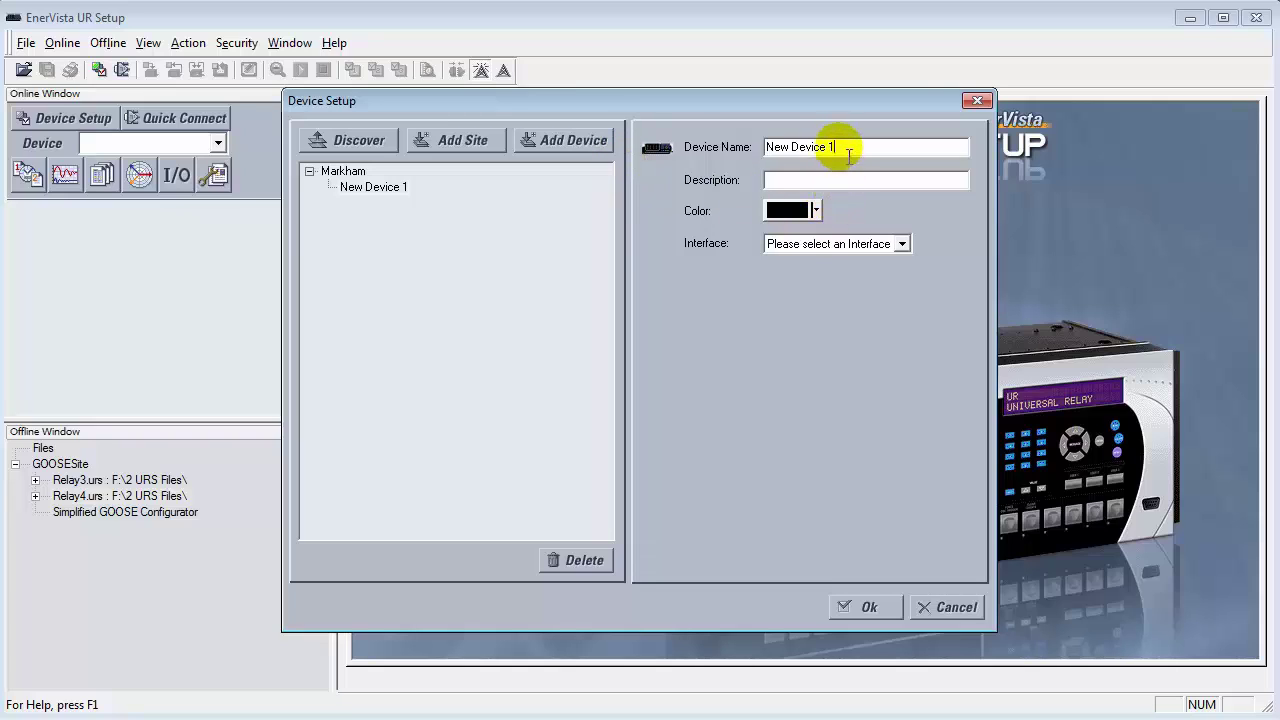
{"action": "left_click_drag", "start_coordinate": [830, 147], "coordinate": [657, 147]}
{"action": "type", "text": "Relay"}
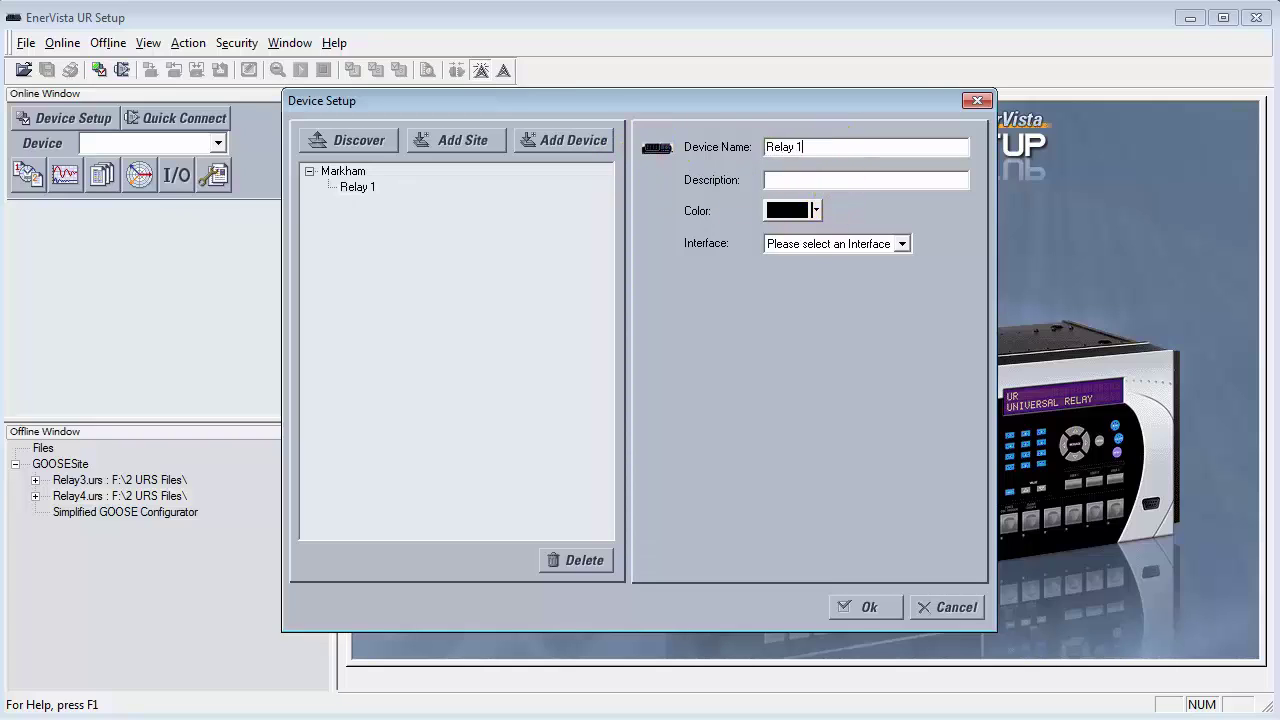
{"action": "left_click", "coordinate": [891, 243]}
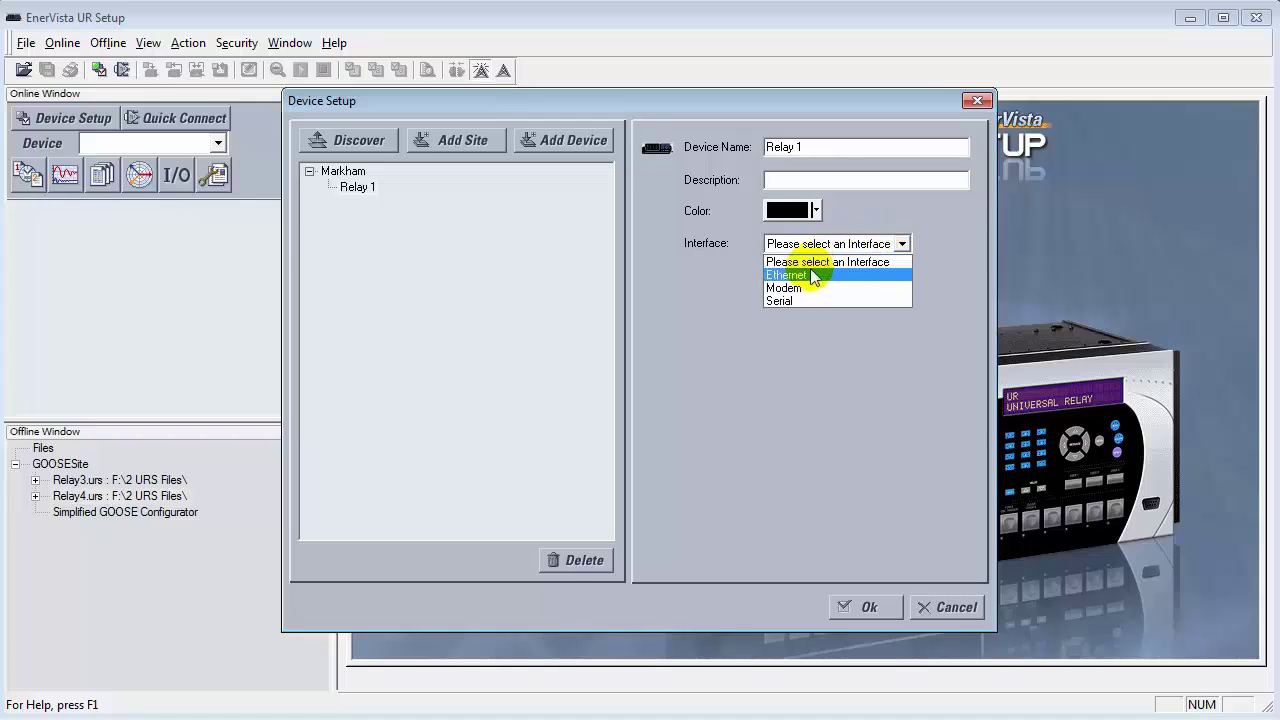
{"action": "left_click", "coordinate": [812, 275]}
{"action": "left_click", "coordinate": [788, 326]}
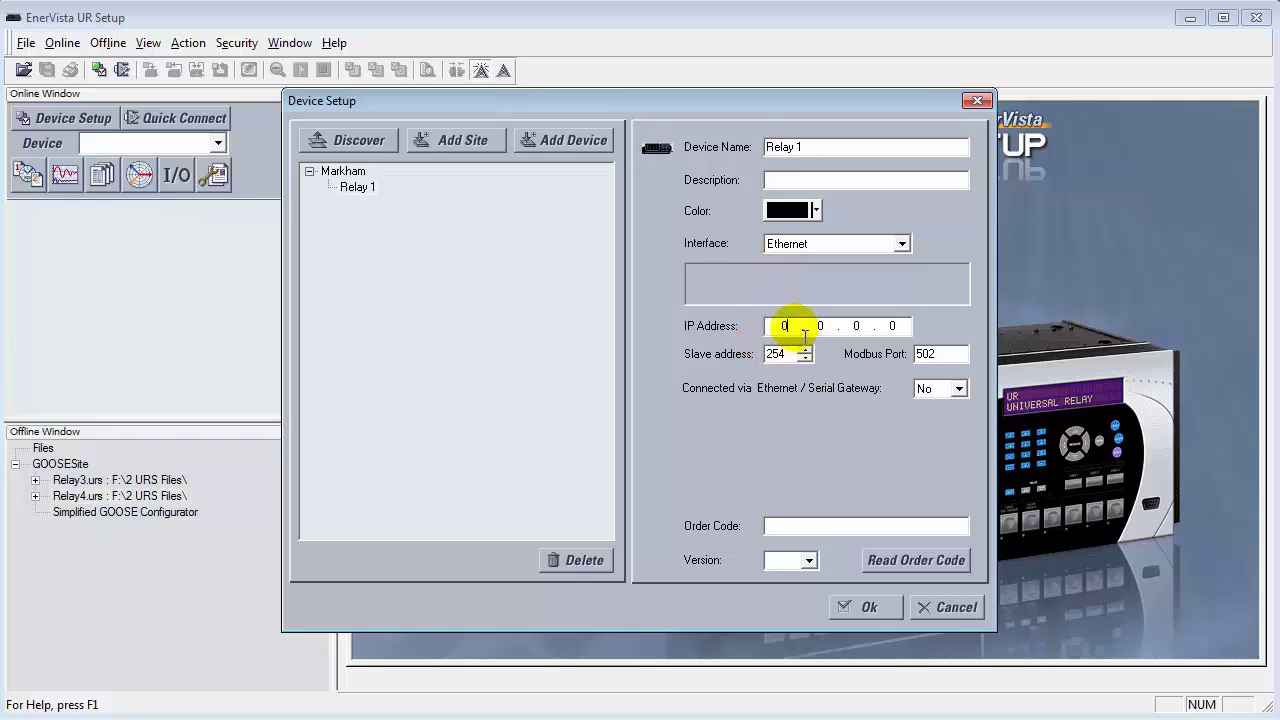
{"action": "type", "text": "1.1.1.4"}
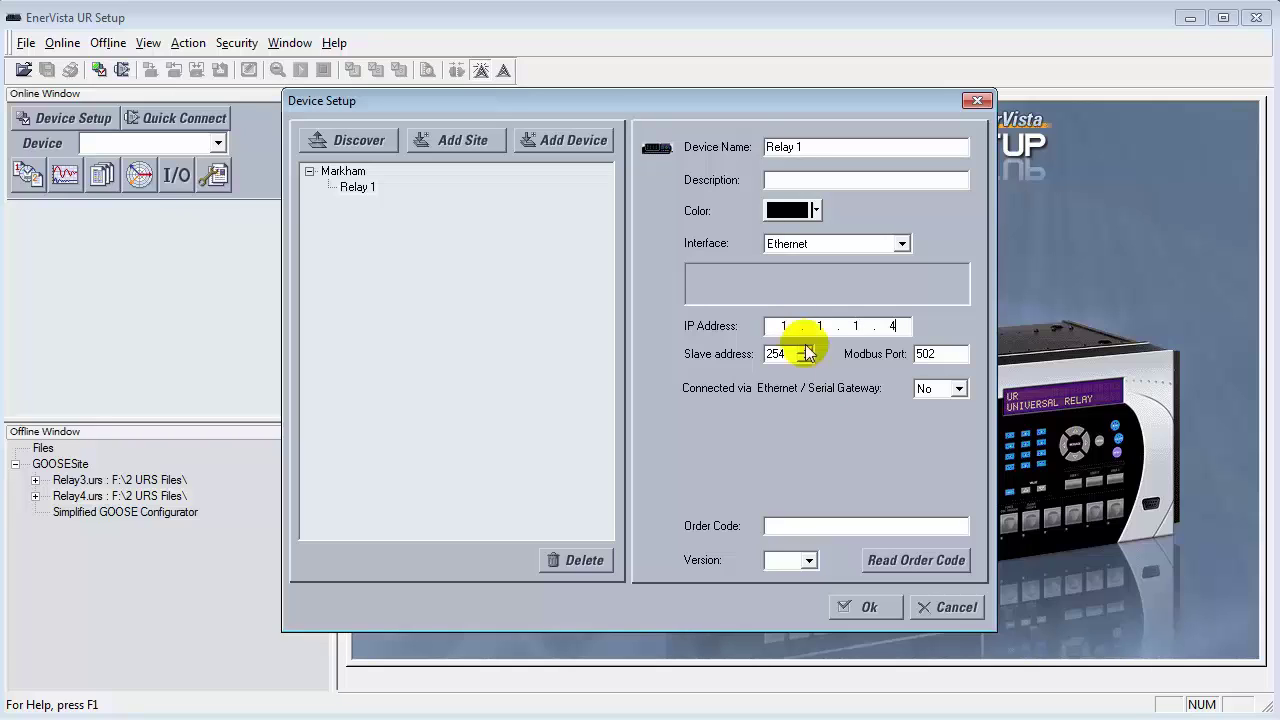
{"action": "left_click", "coordinate": [928, 562]}
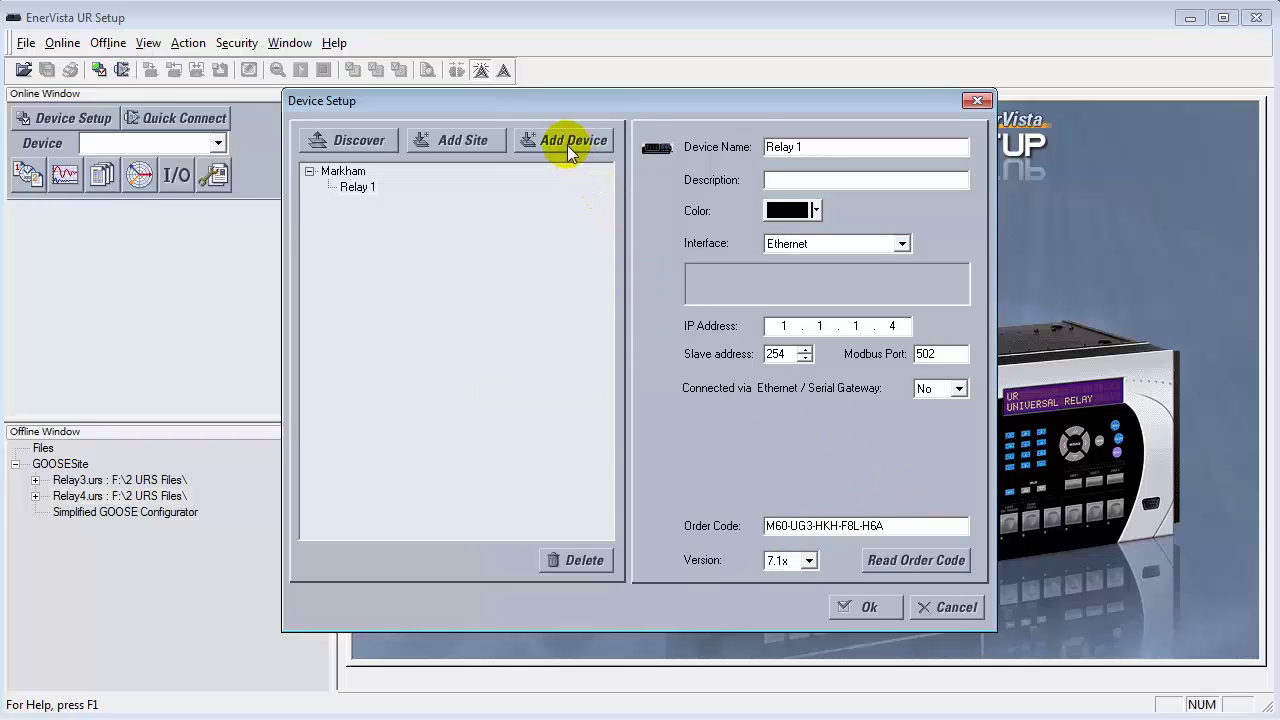
Step: Add Ethernet device Relay 2 at 1.1.1.3, read its order code, and save the setup
{"action": "left_click", "coordinate": [567, 145]}
{"action": "left_click_drag", "start_coordinate": [872, 148], "coordinate": [766, 148]}
{"action": "type", "text": "Relay 2"}
{"action": "left_click", "coordinate": [780, 243]}
{"action": "left_click", "coordinate": [780, 277]}
{"action": "type", "text": "1.1"}
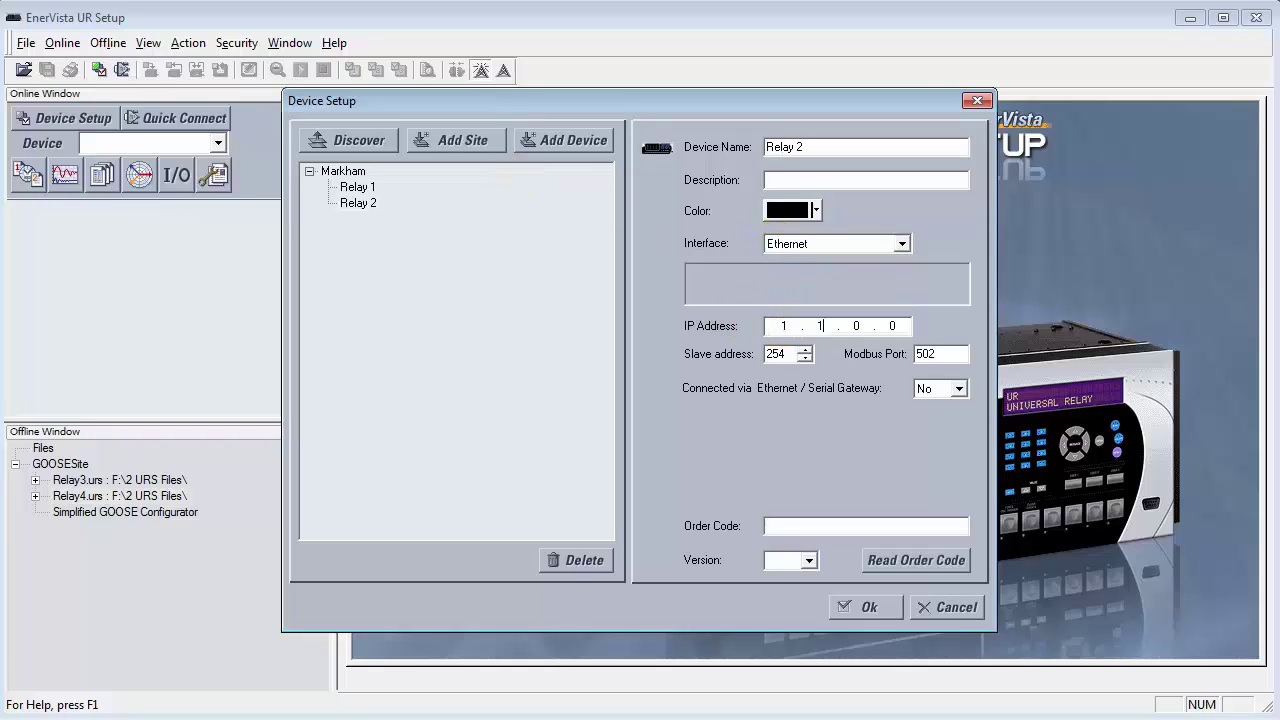
{"action": "type", "text": ".1.3"}
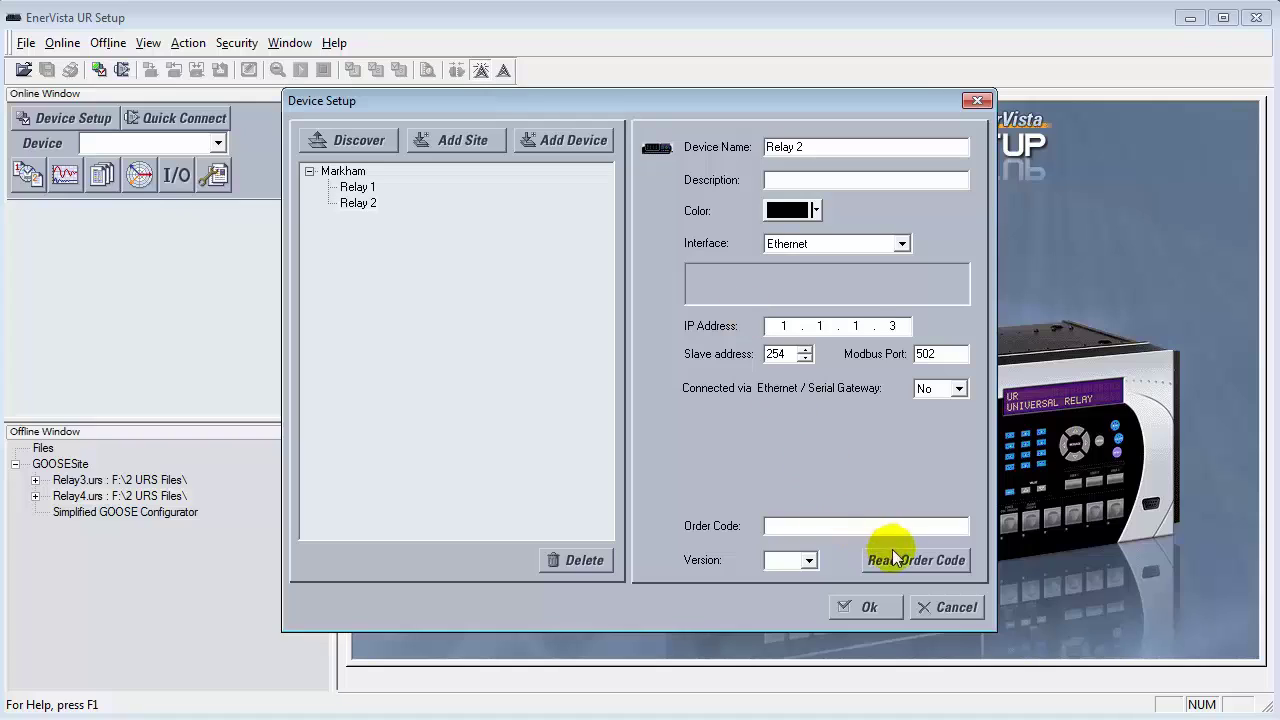
{"action": "left_click", "coordinate": [893, 562]}
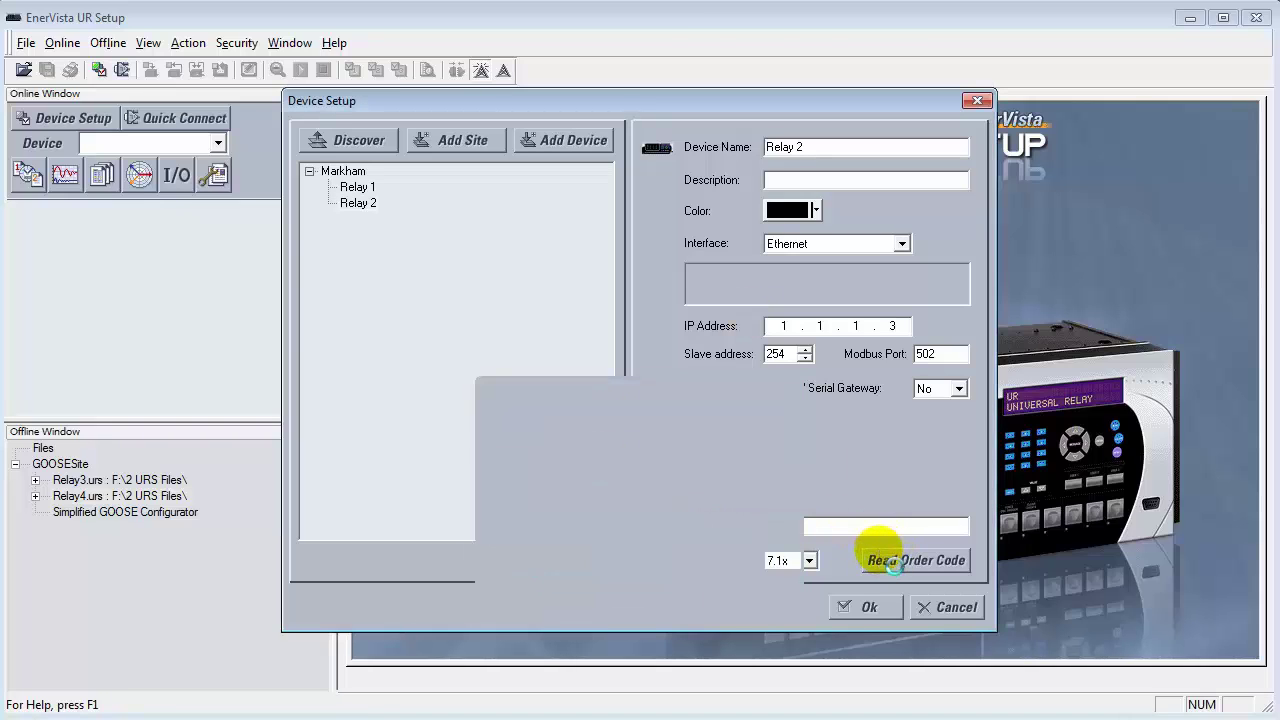
{"action": "left_click", "coordinate": [847, 605]}
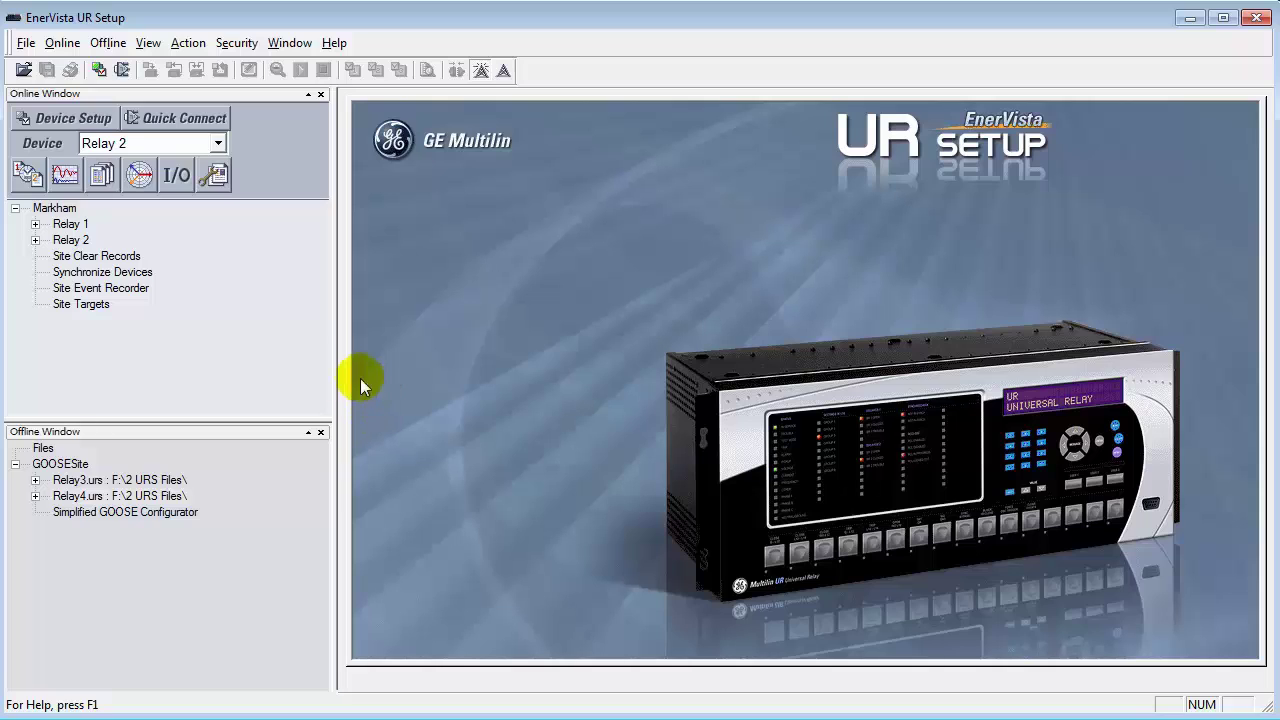
Step: Send the Relay3.urs settings file to Relay 1, logging in with the relay password
{"action": "left_click", "coordinate": [163, 478]}
{"action": "right_click", "coordinate": [166, 476]}
{"action": "left_click", "coordinate": [270, 715]}
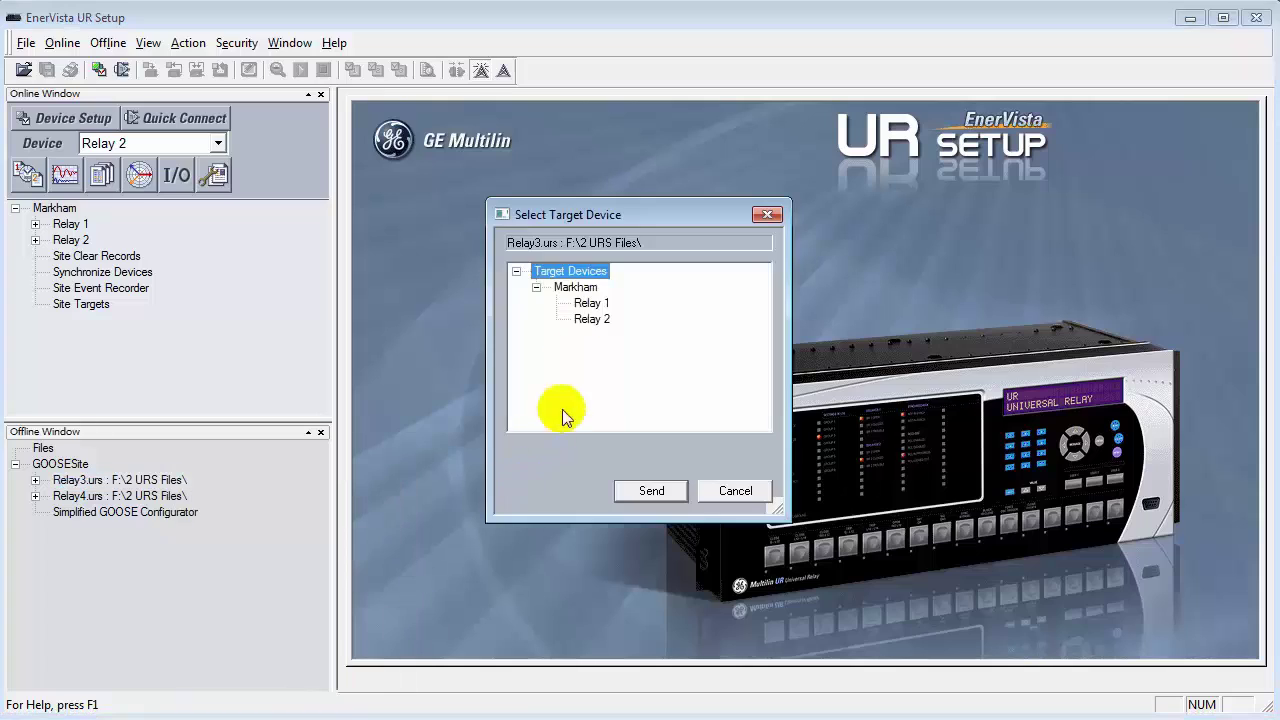
{"action": "double_click", "coordinate": [590, 300]}
{"action": "left_click", "coordinate": [620, 520]}
{"action": "type", "text": "12345678"}
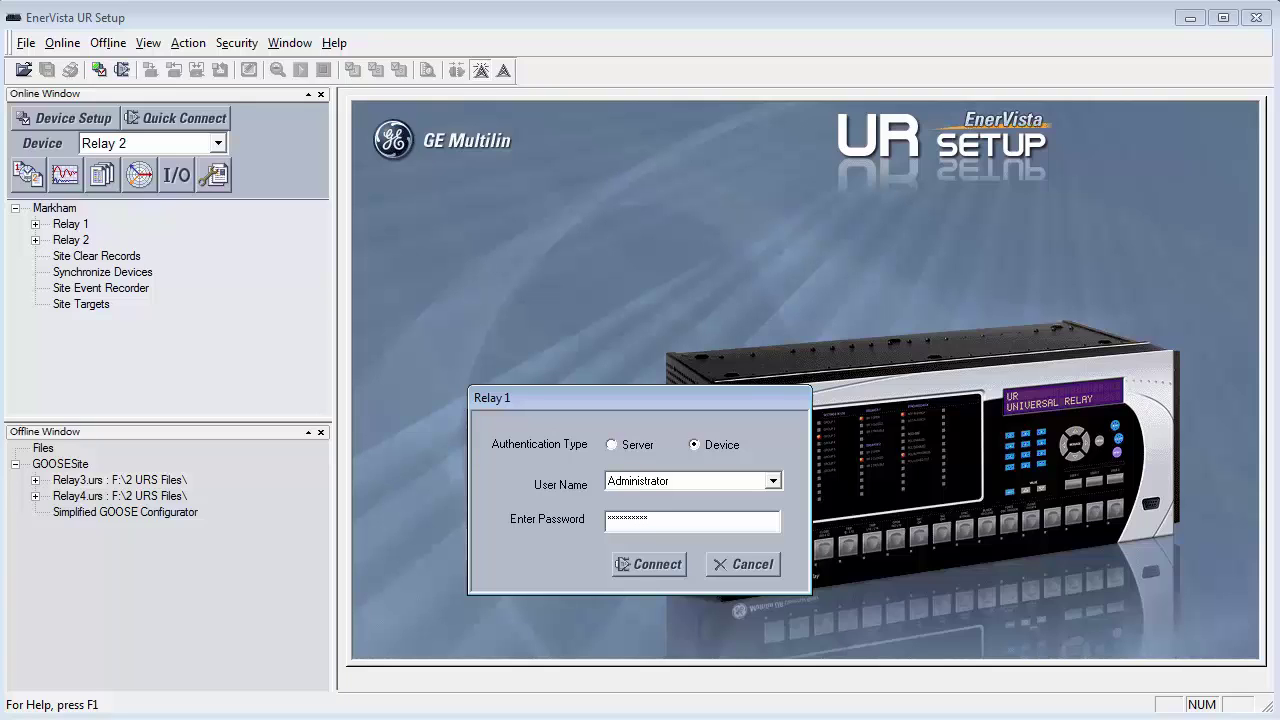
{"action": "left_click", "coordinate": [655, 566]}
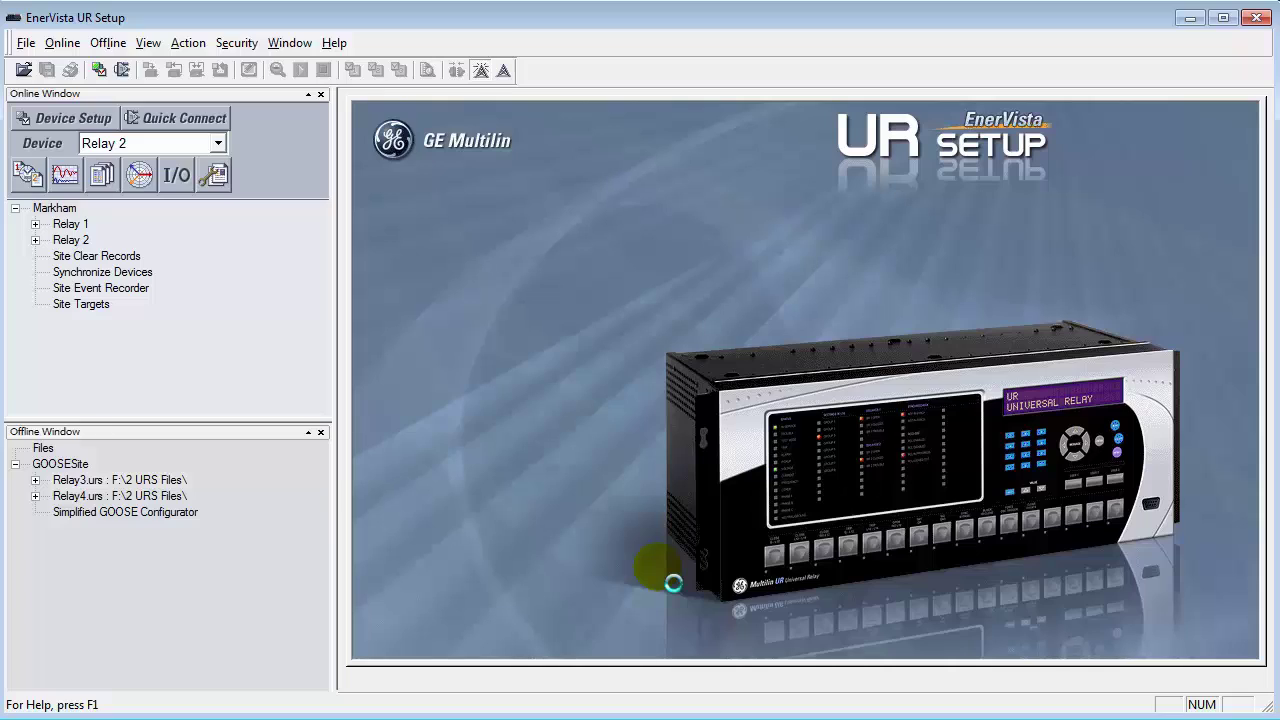
{"action": "left_click", "coordinate": [691, 413]}
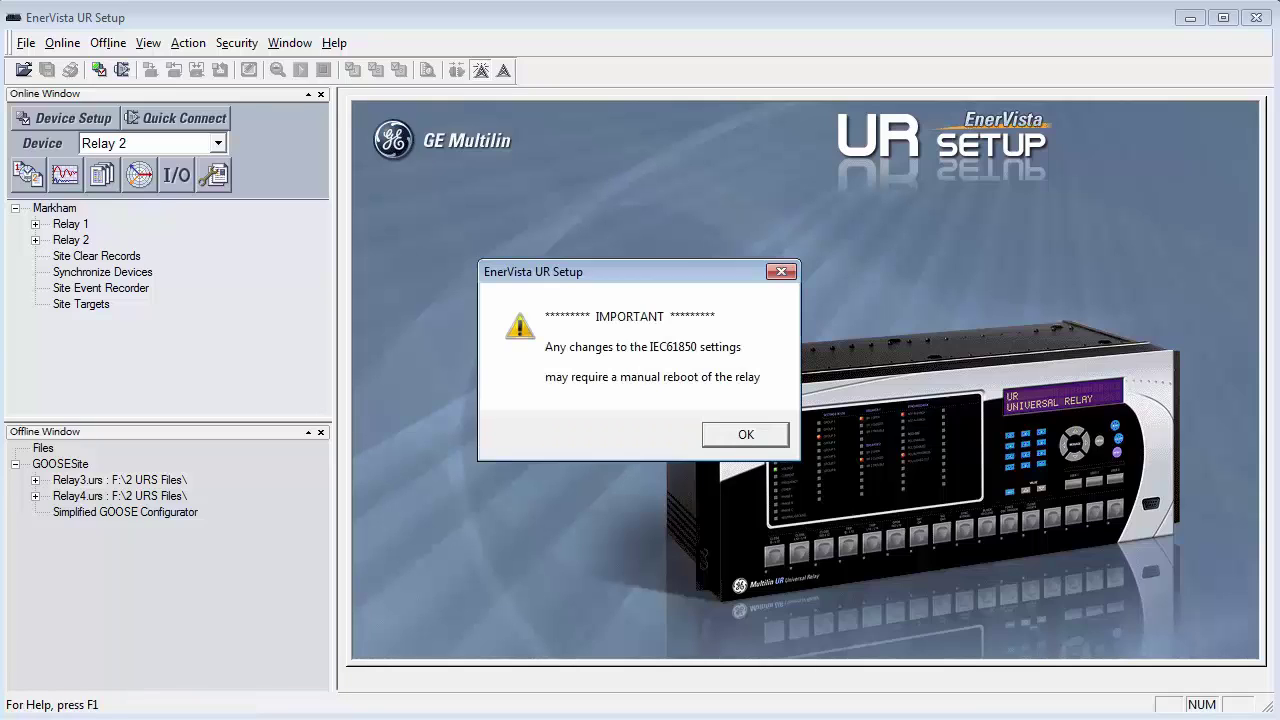
{"action": "left_click", "coordinate": [720, 438]}
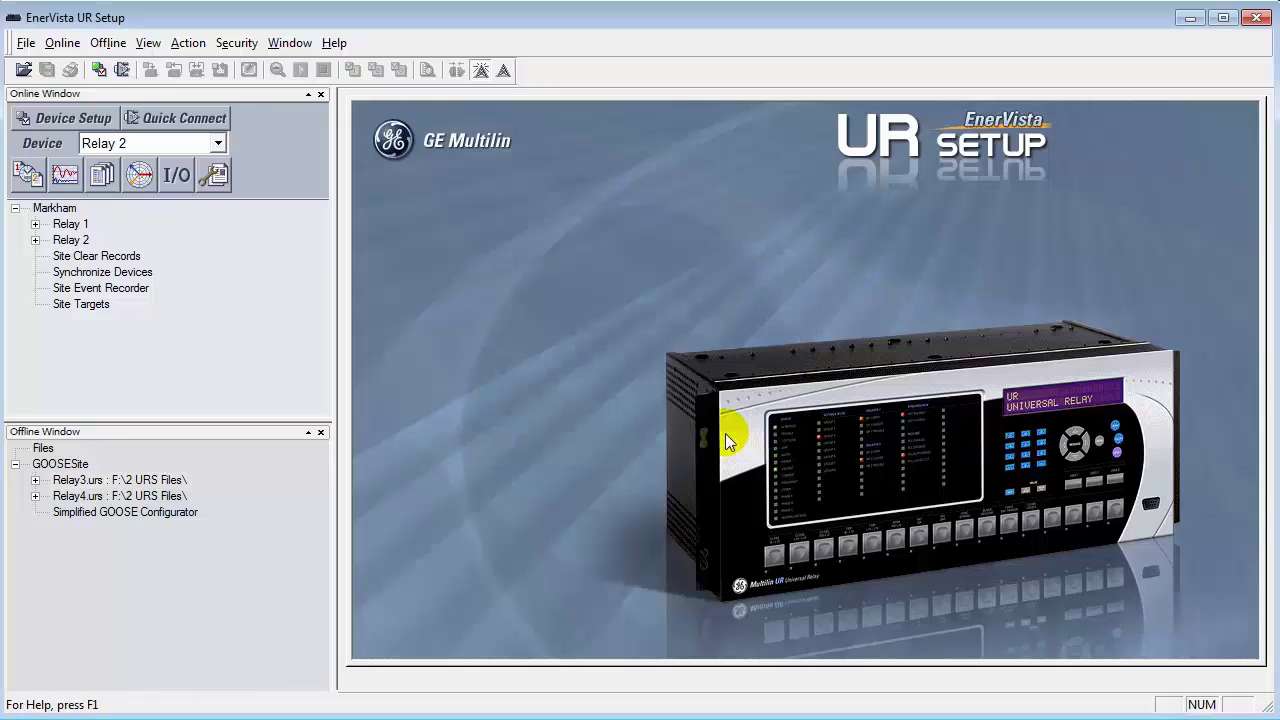
Step: Send the Relay4.urs settings file to Relay 2, re-entering the password after a failed login
{"action": "left_click", "coordinate": [66, 496]}
{"action": "right_click", "coordinate": [66, 496]}
{"action": "left_click", "coordinate": [176, 714]}
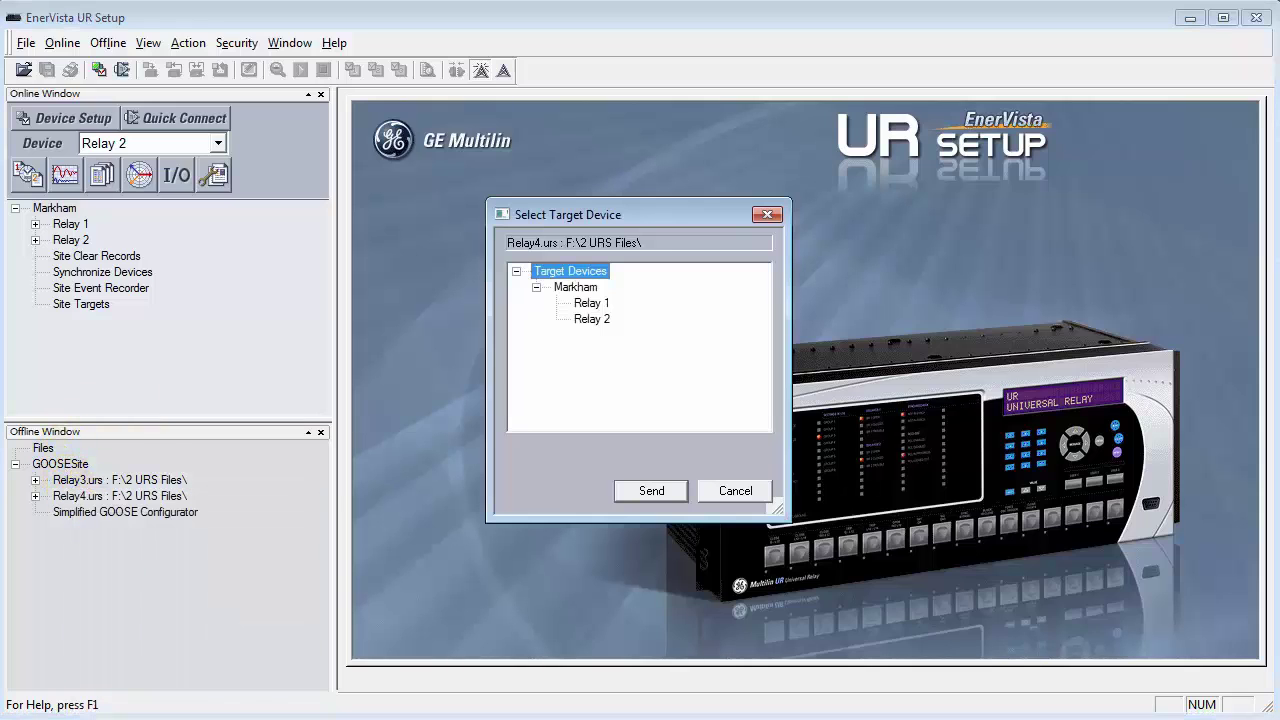
{"action": "double_click", "coordinate": [594, 322]}
{"action": "left_click", "coordinate": [625, 522]}
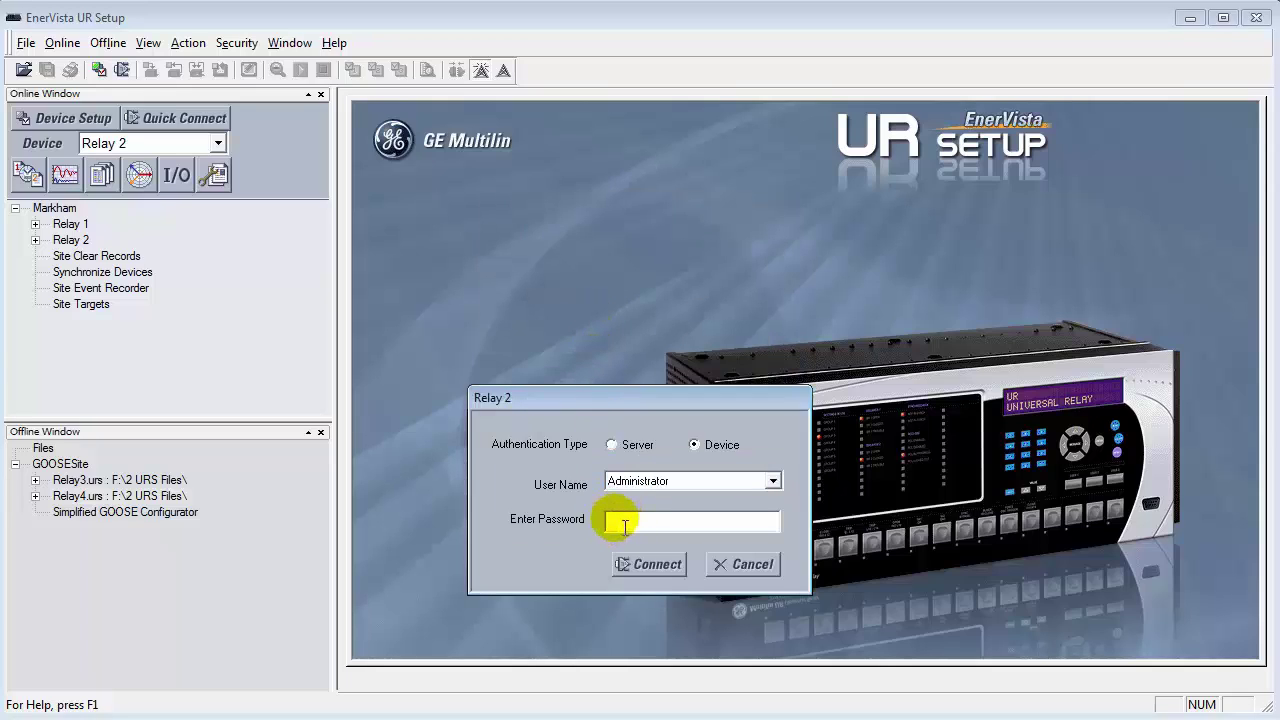
{"action": "type", "text": "****"}
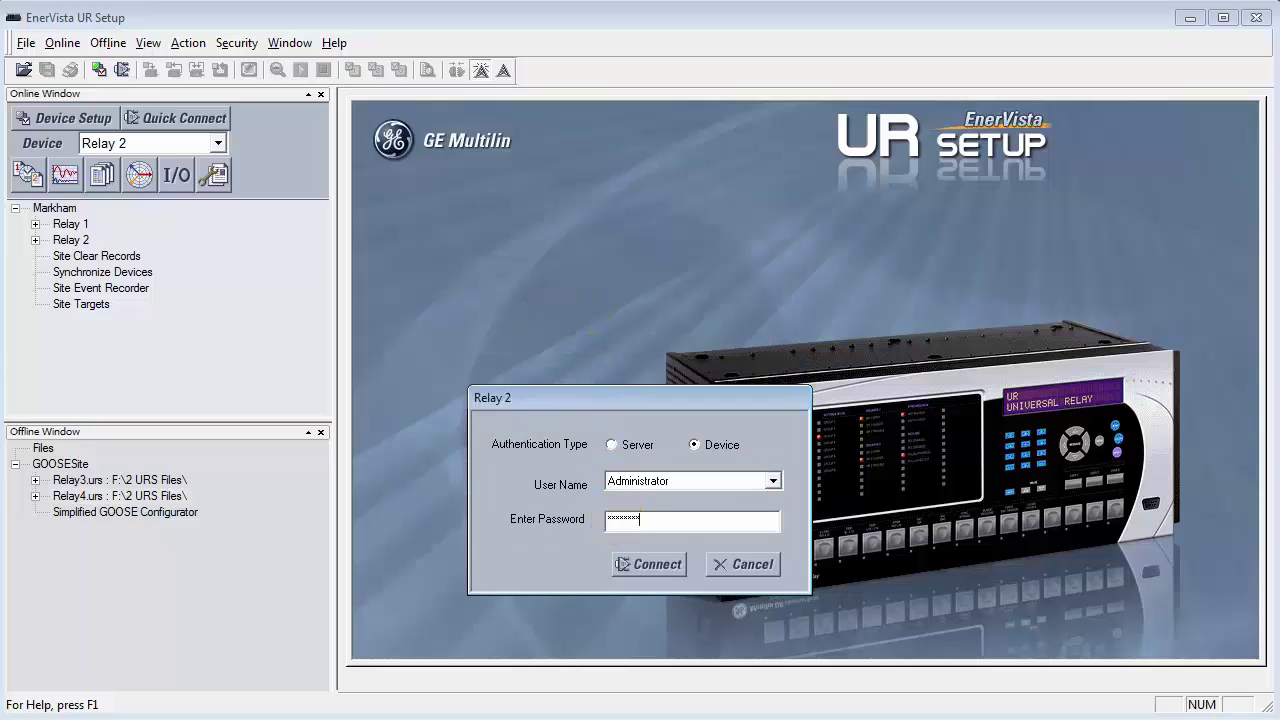
{"action": "key", "text": "Return"}
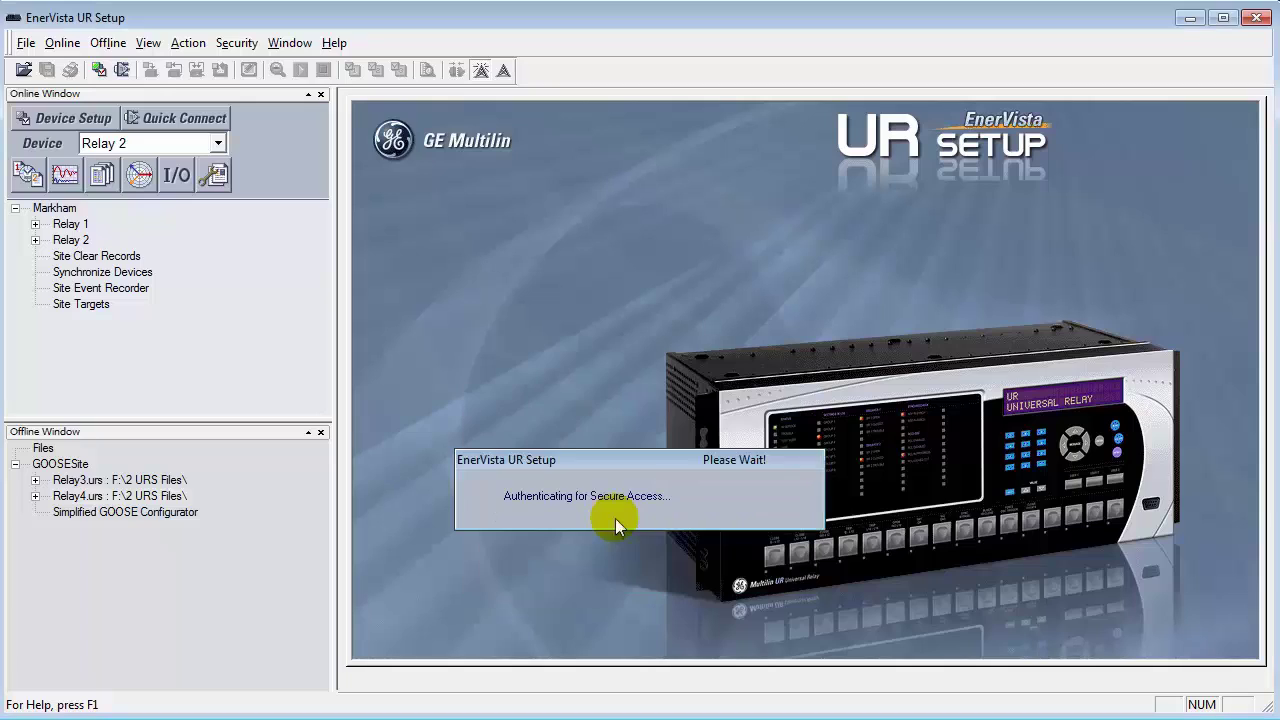
{"action": "left_click", "coordinate": [636, 519]}
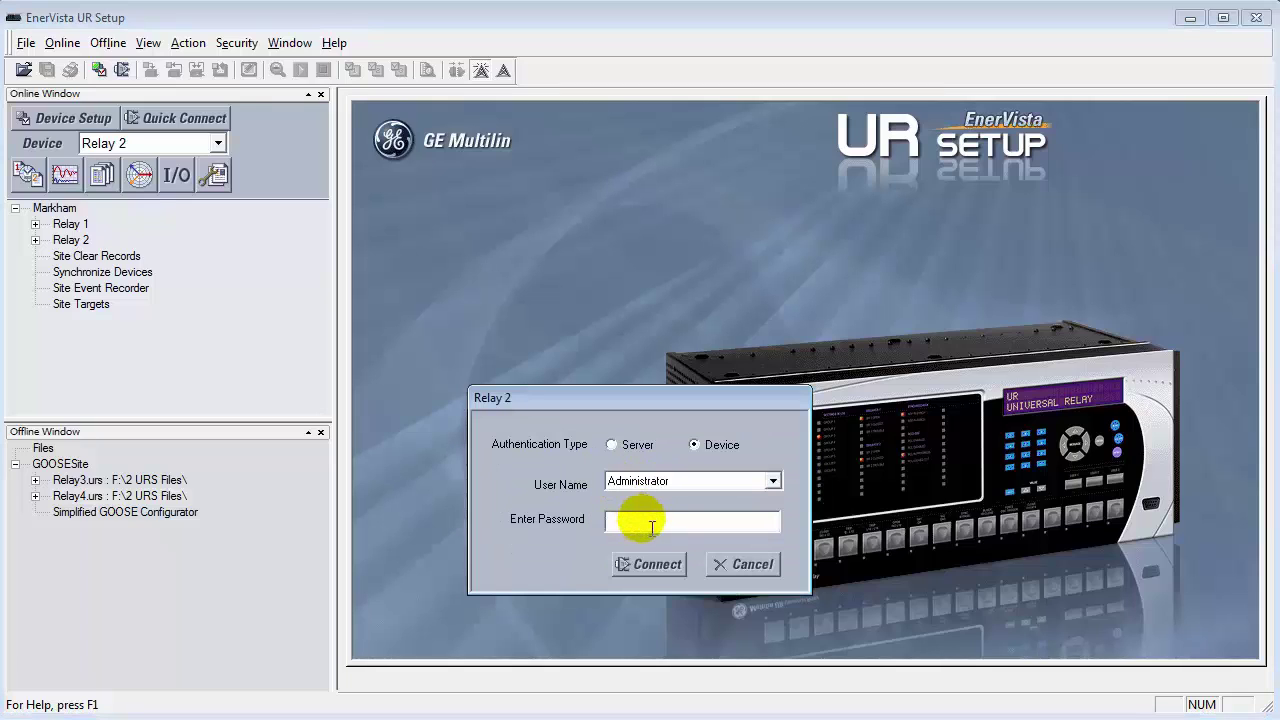
{"action": "type", "text": "********"}
{"action": "key", "text": "Return"}
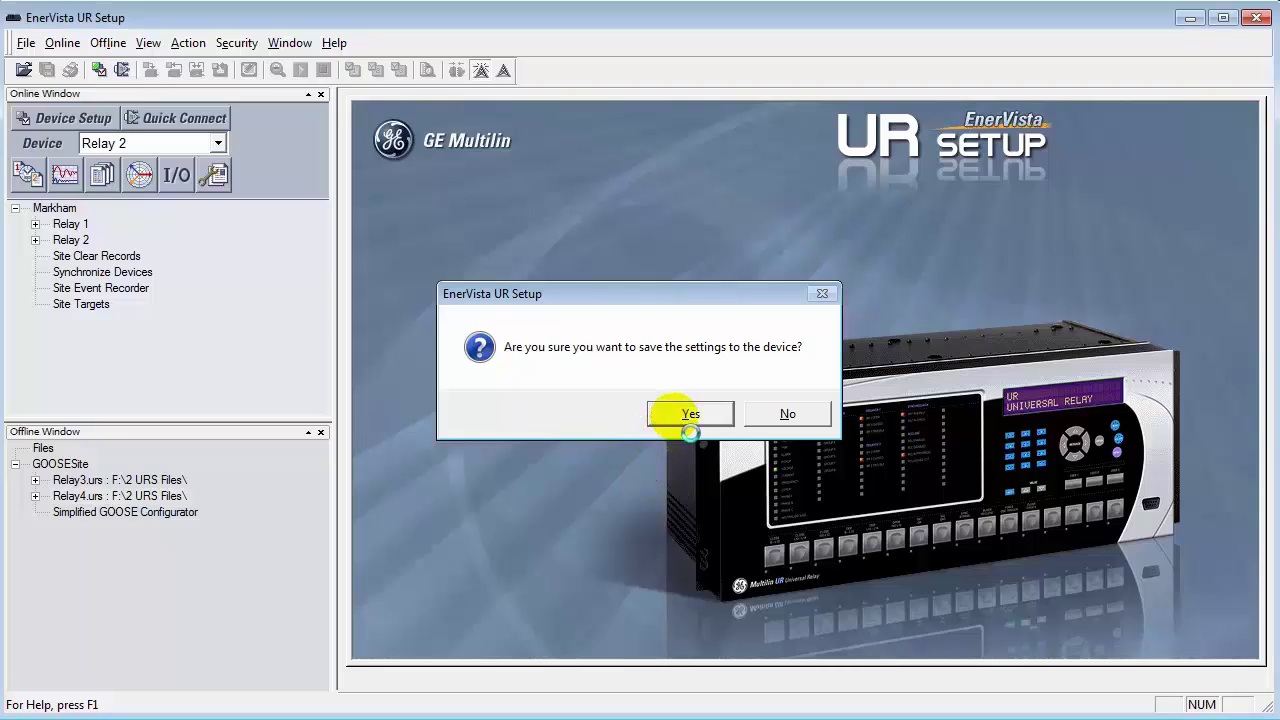
{"action": "left_click", "coordinate": [689, 420]}
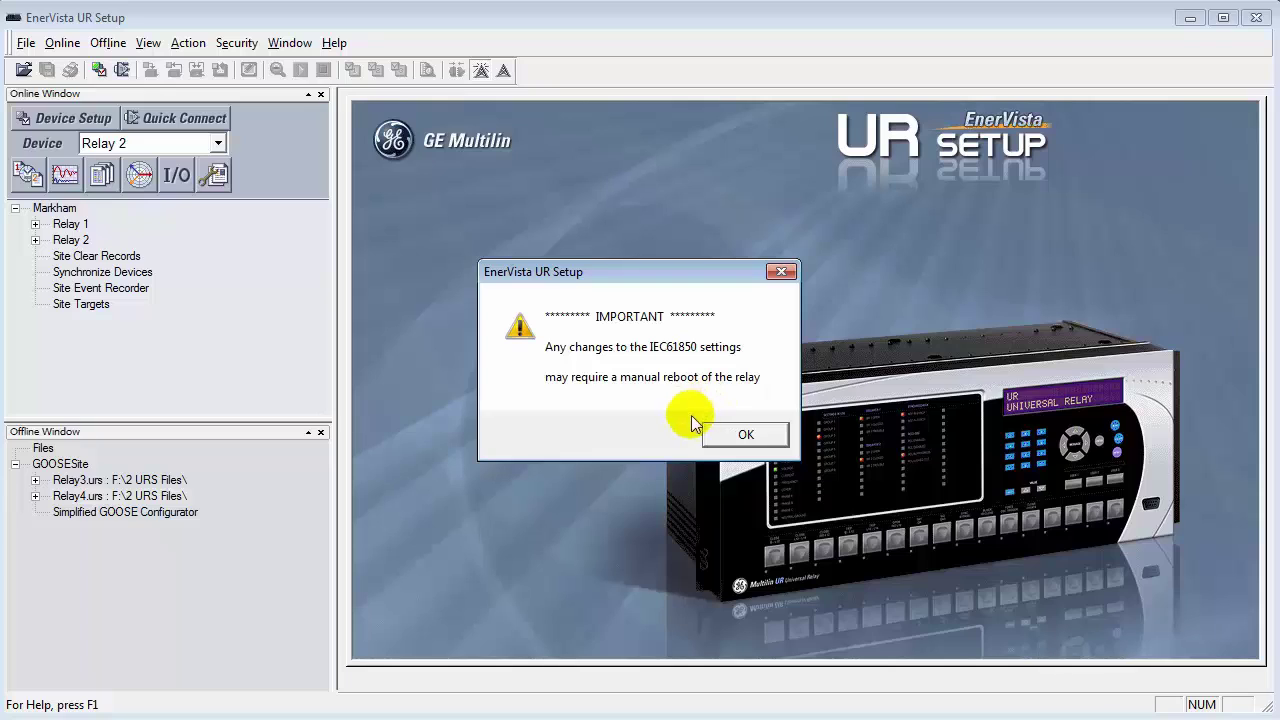
Step: Dismiss the IEC61850 warning and reboot Relay 1 with its Maintenance reboot command
{"action": "left_click", "coordinate": [735, 436]}
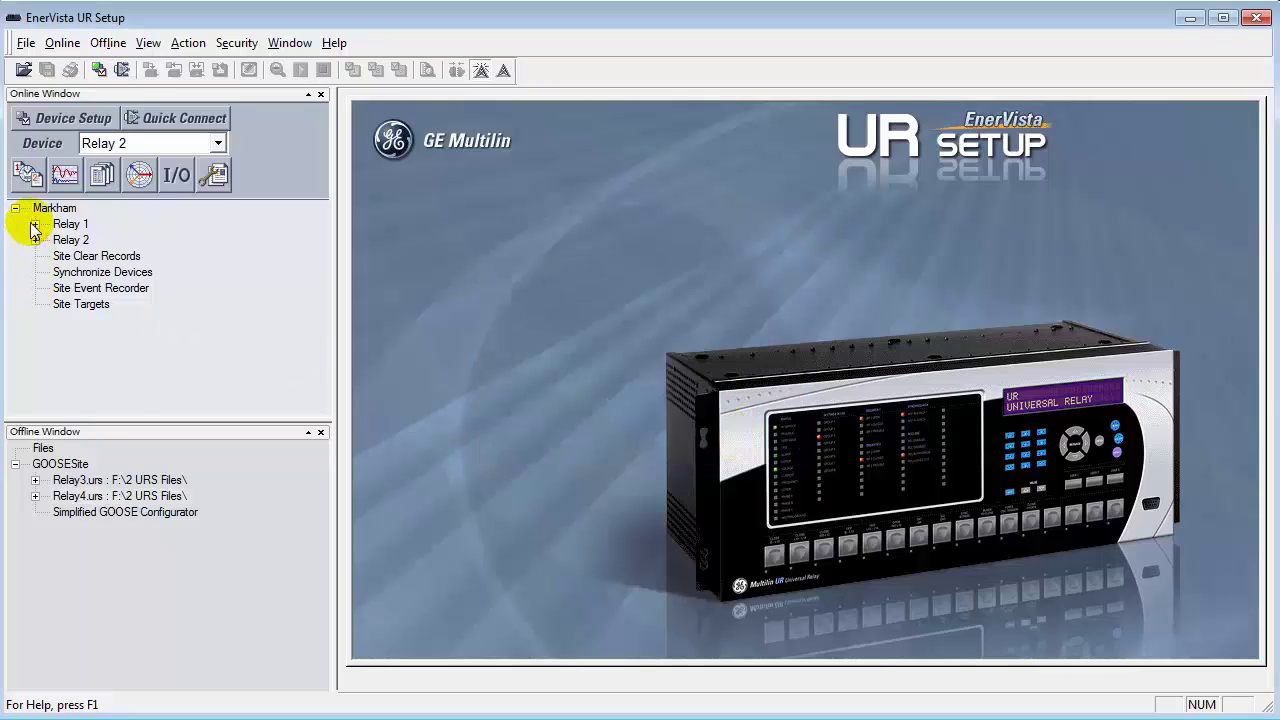
{"action": "left_click", "coordinate": [36, 225]}
{"action": "left_click", "coordinate": [55, 336]}
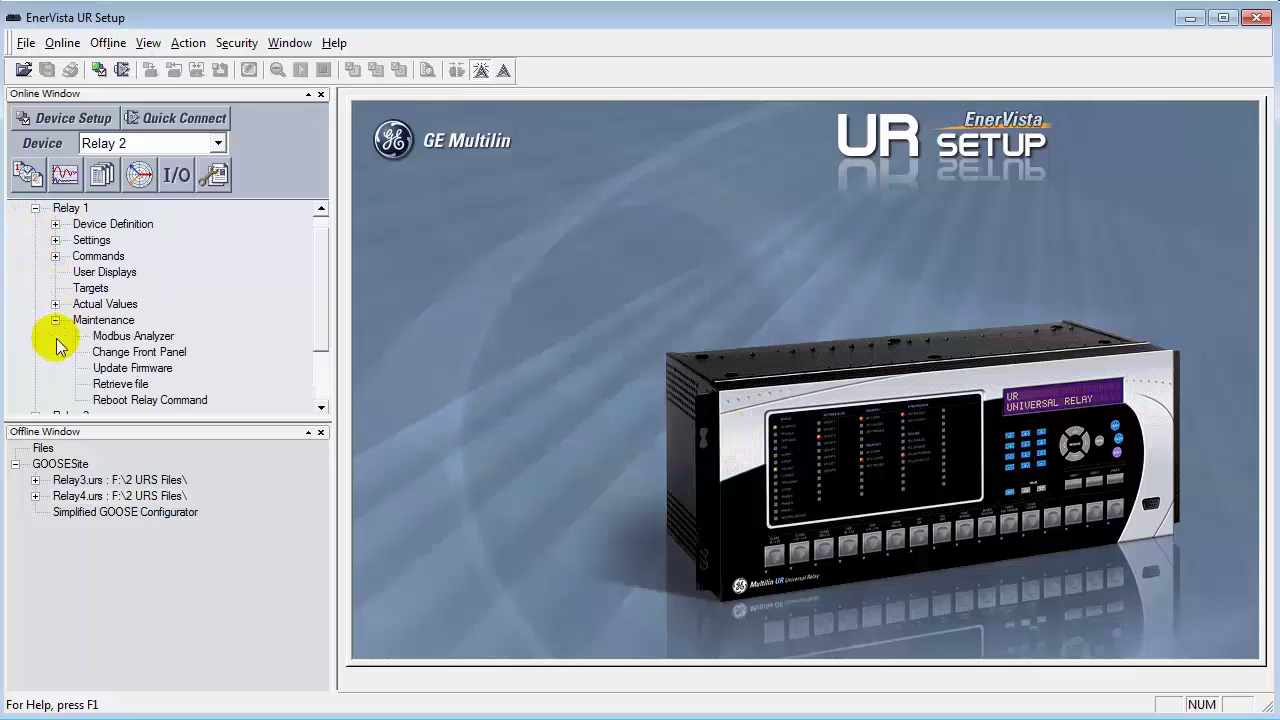
{"action": "double_click", "coordinate": [115, 399]}
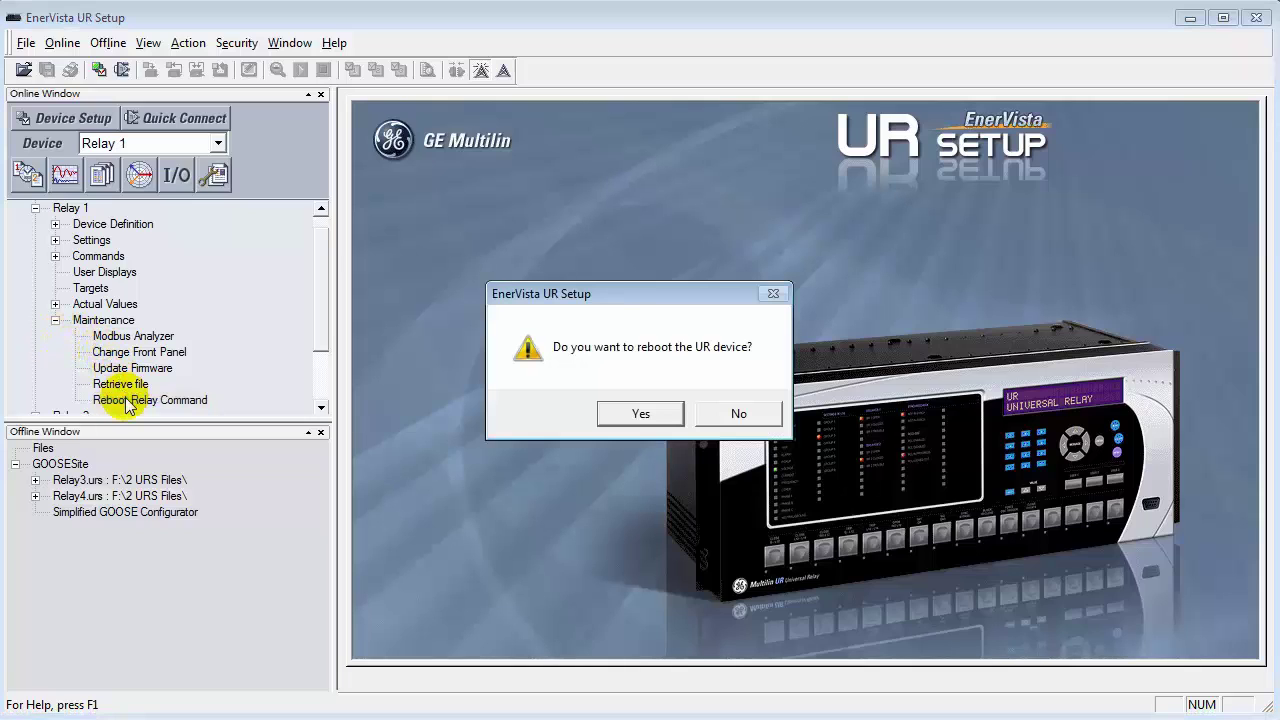
{"action": "left_click", "coordinate": [632, 414]}
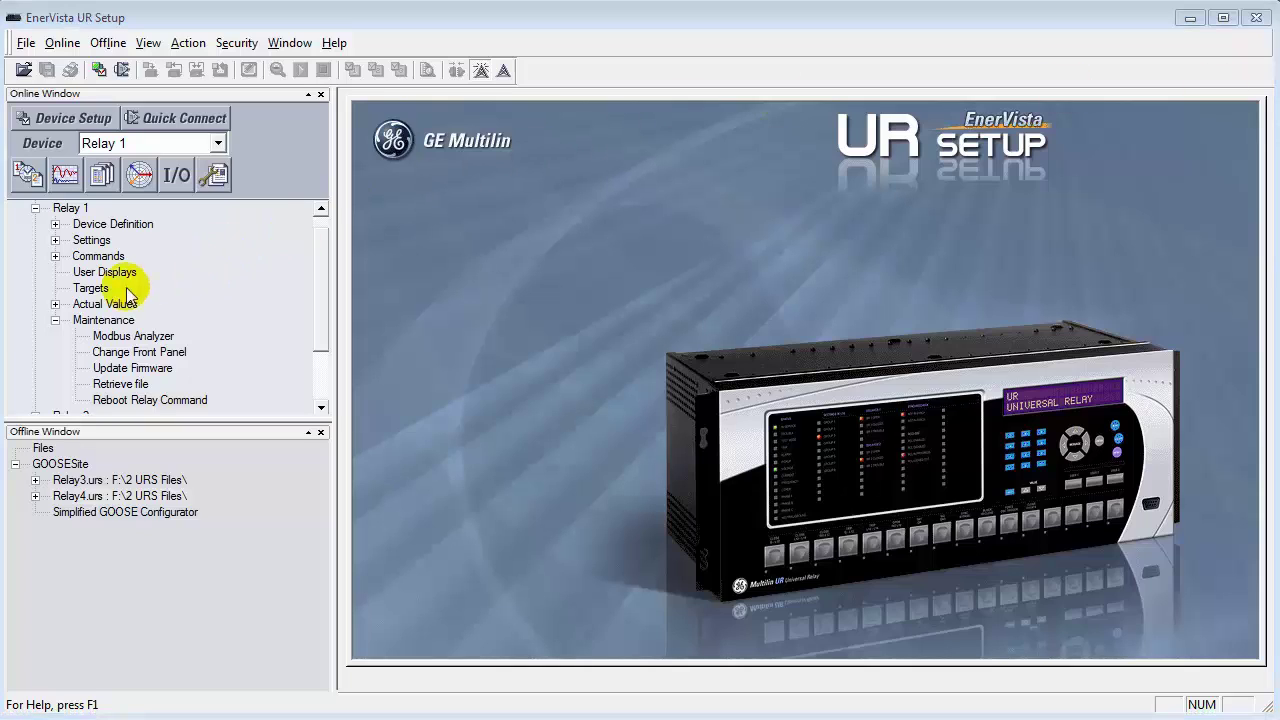
Step: Reboot Relay 2 with its Maintenance reboot command and confirm the prompt
{"action": "left_click", "coordinate": [55, 320]}
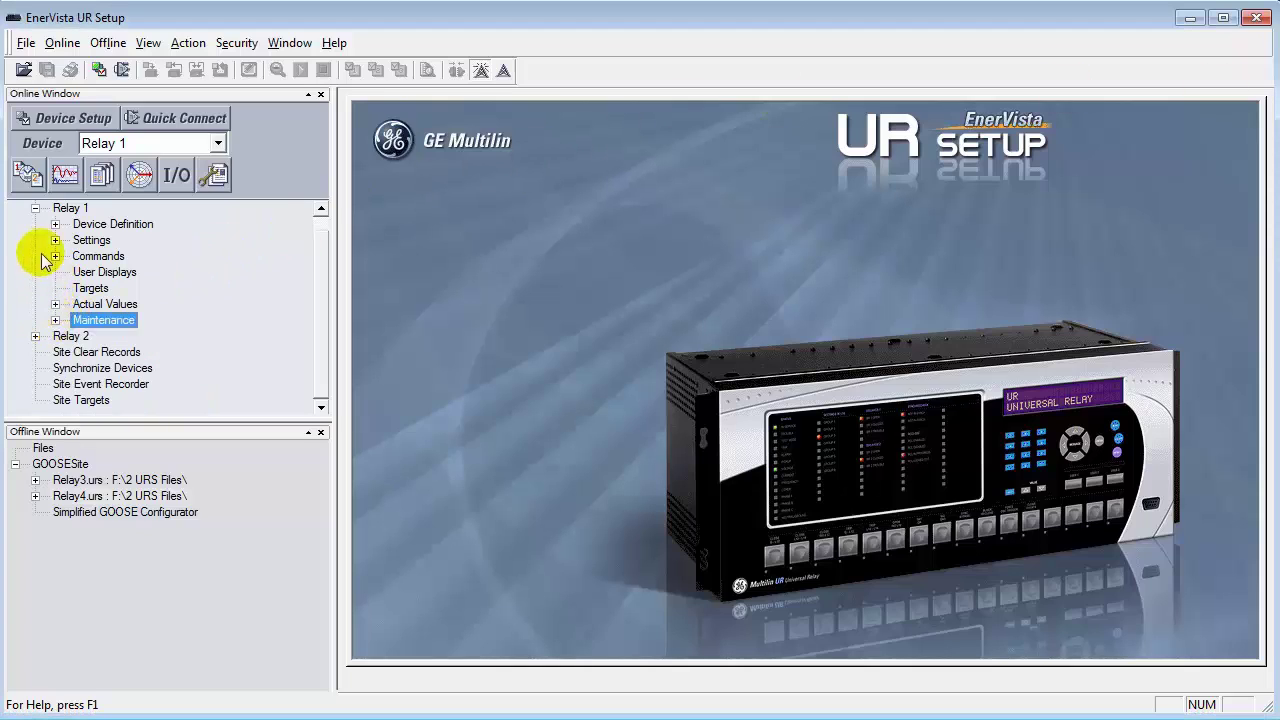
{"action": "left_click", "coordinate": [35, 208]}
{"action": "left_click", "coordinate": [36, 240]}
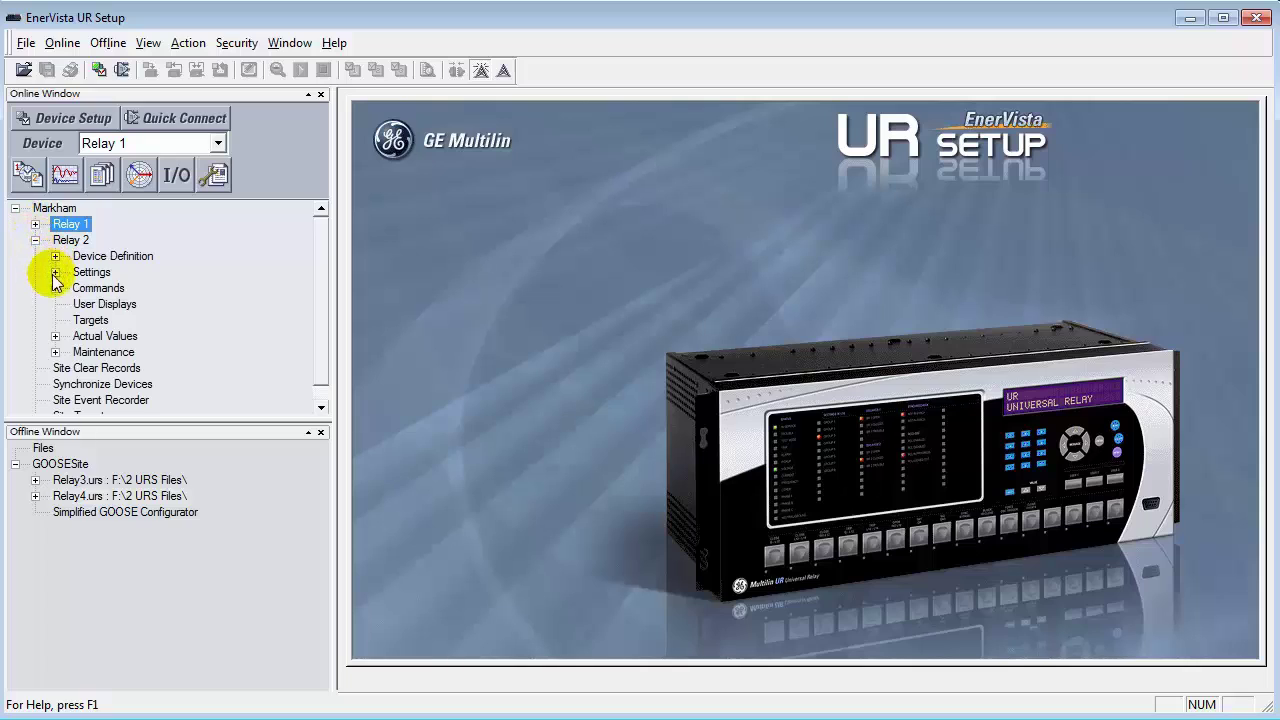
{"action": "left_click", "coordinate": [55, 352]}
{"action": "left_click", "coordinate": [112, 400]}
{"action": "left_click", "coordinate": [648, 412]}
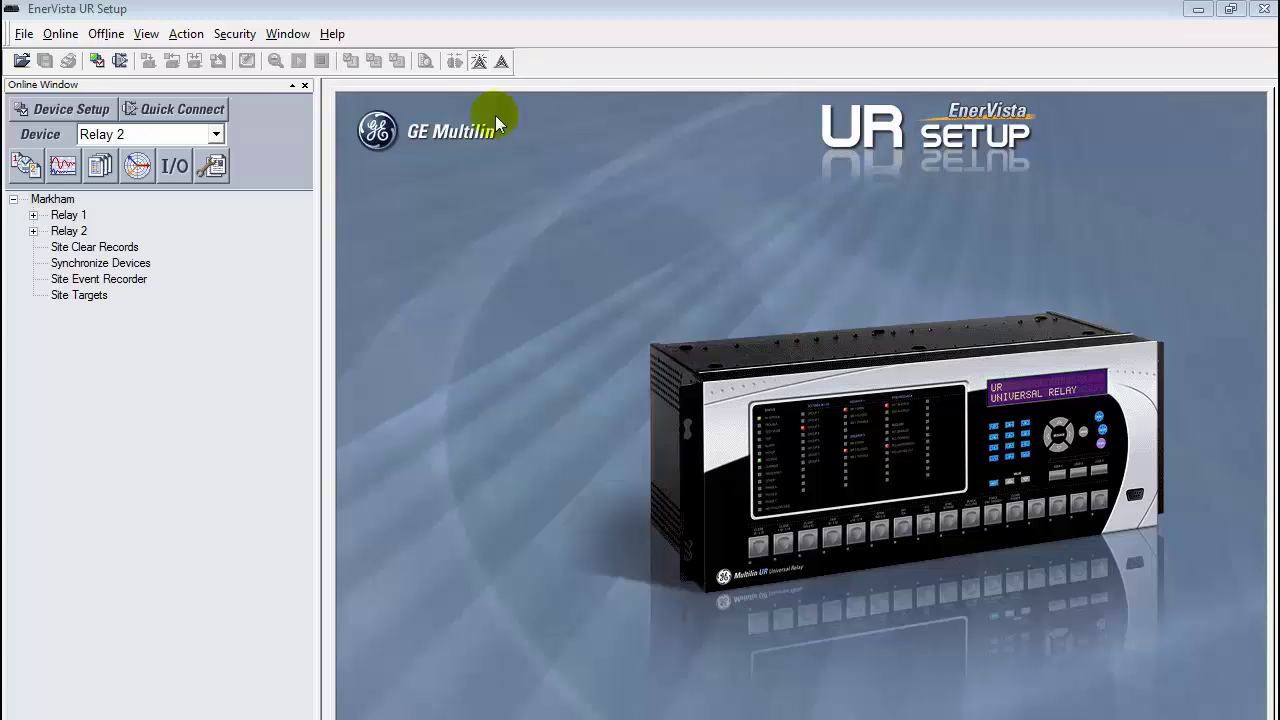
{"action": "left_click", "coordinate": [33, 215]}
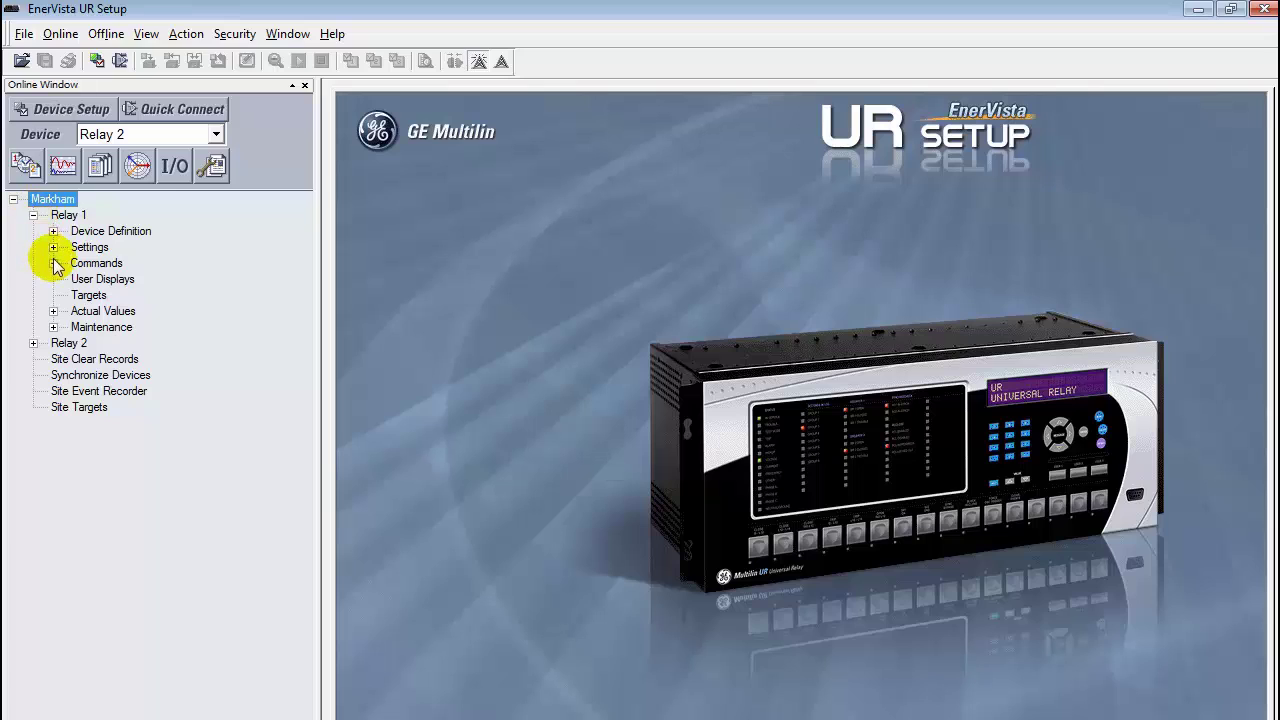
{"action": "left_click", "coordinate": [53, 311]}
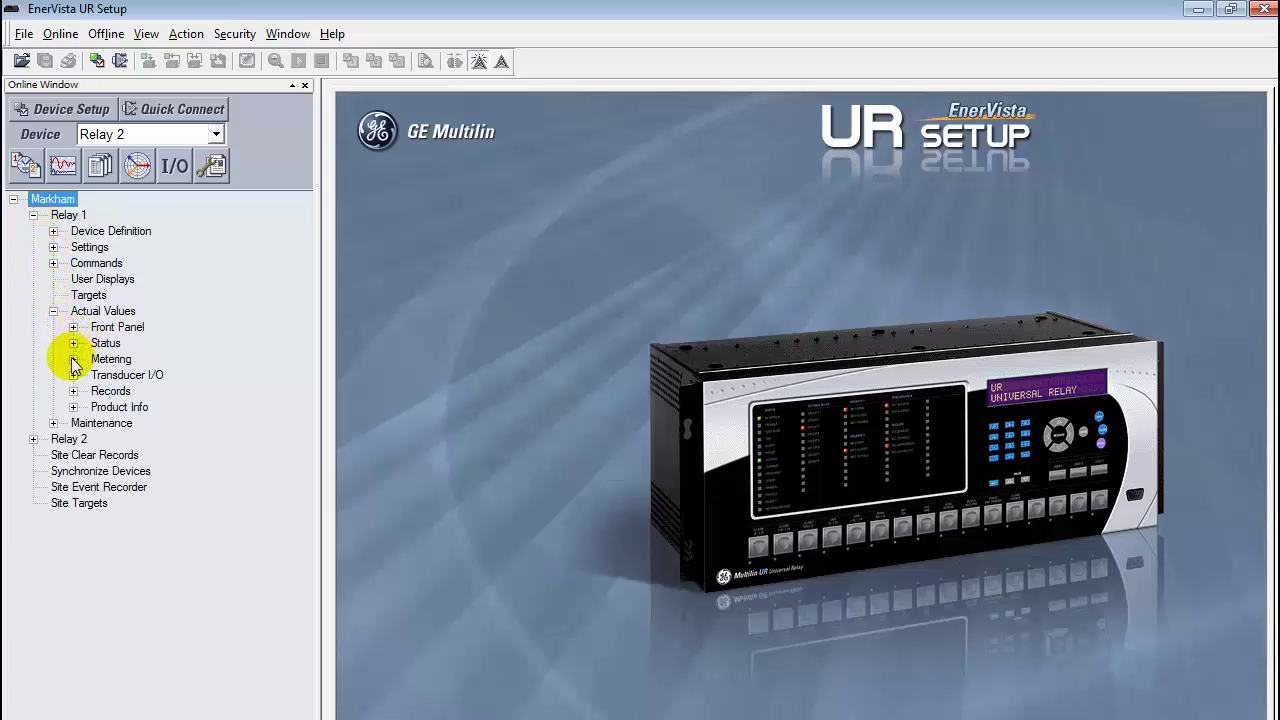
{"action": "left_click", "coordinate": [73, 343]}
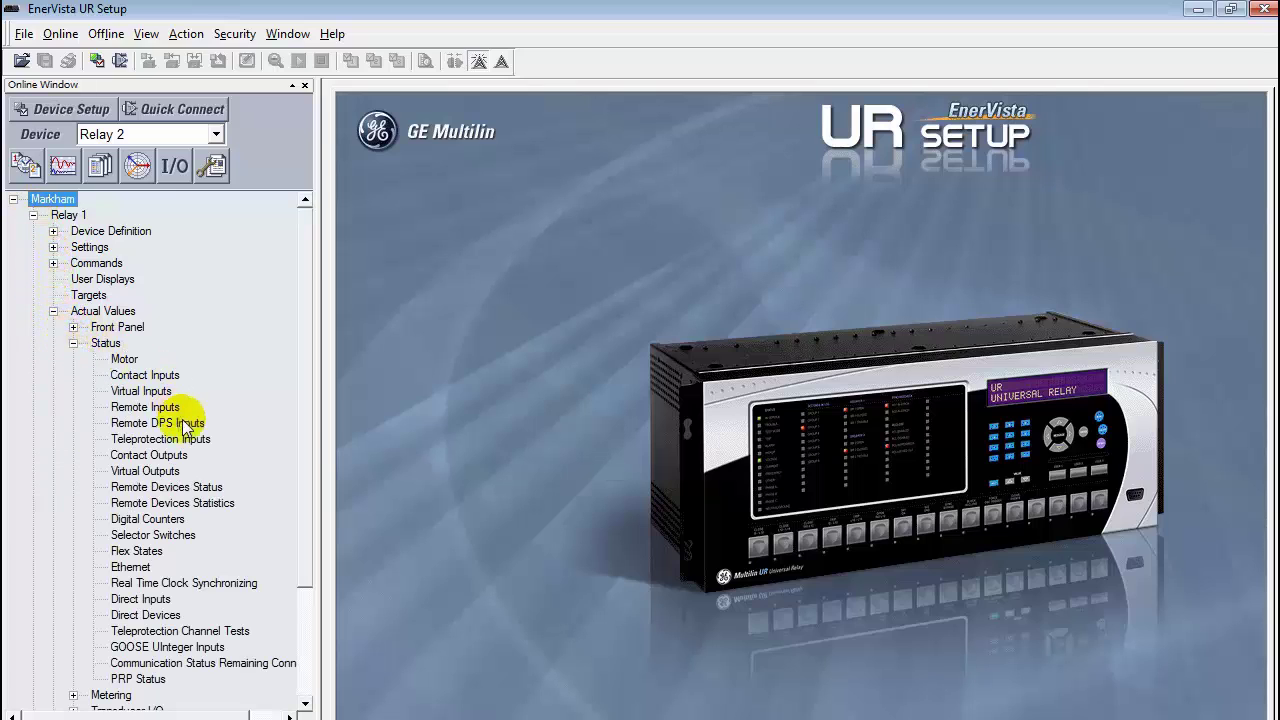
{"action": "left_click", "coordinate": [205, 487]}
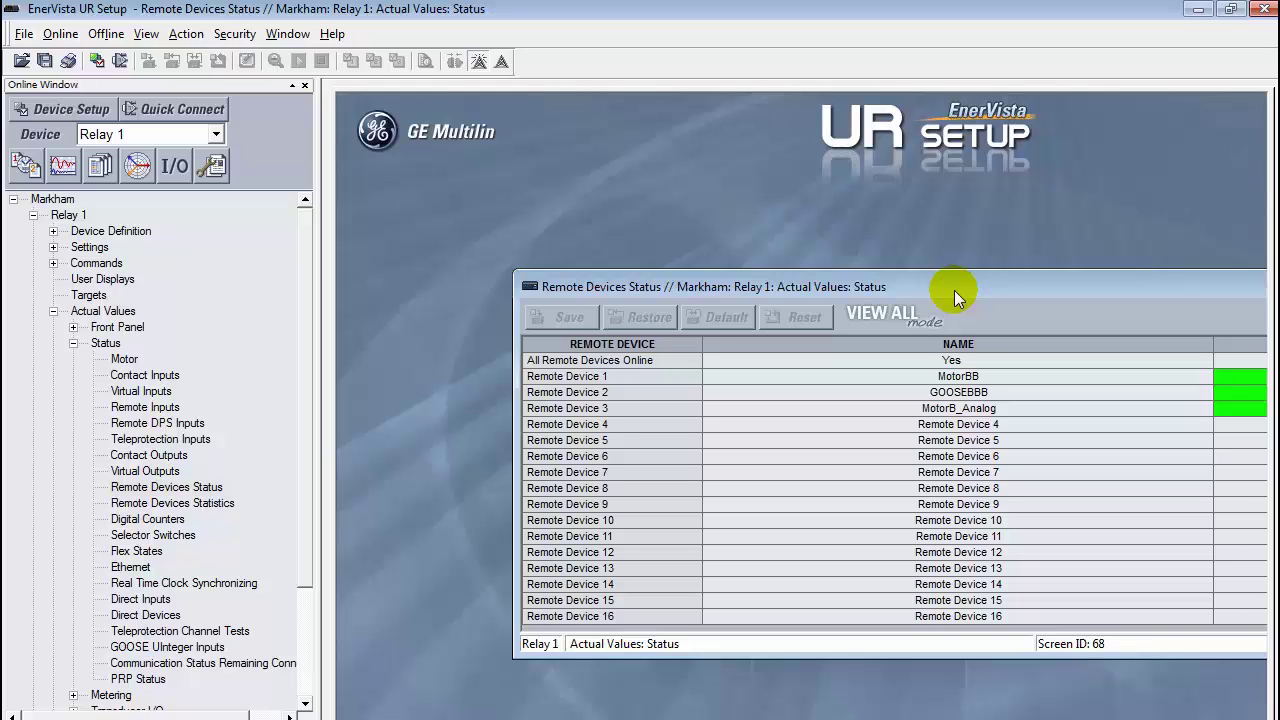
{"action": "left_click_drag", "start_coordinate": [954, 297], "coordinate": [781, 199]}
{"action": "left_click", "coordinate": [73, 343]}
{"action": "left_click", "coordinate": [53, 311]}
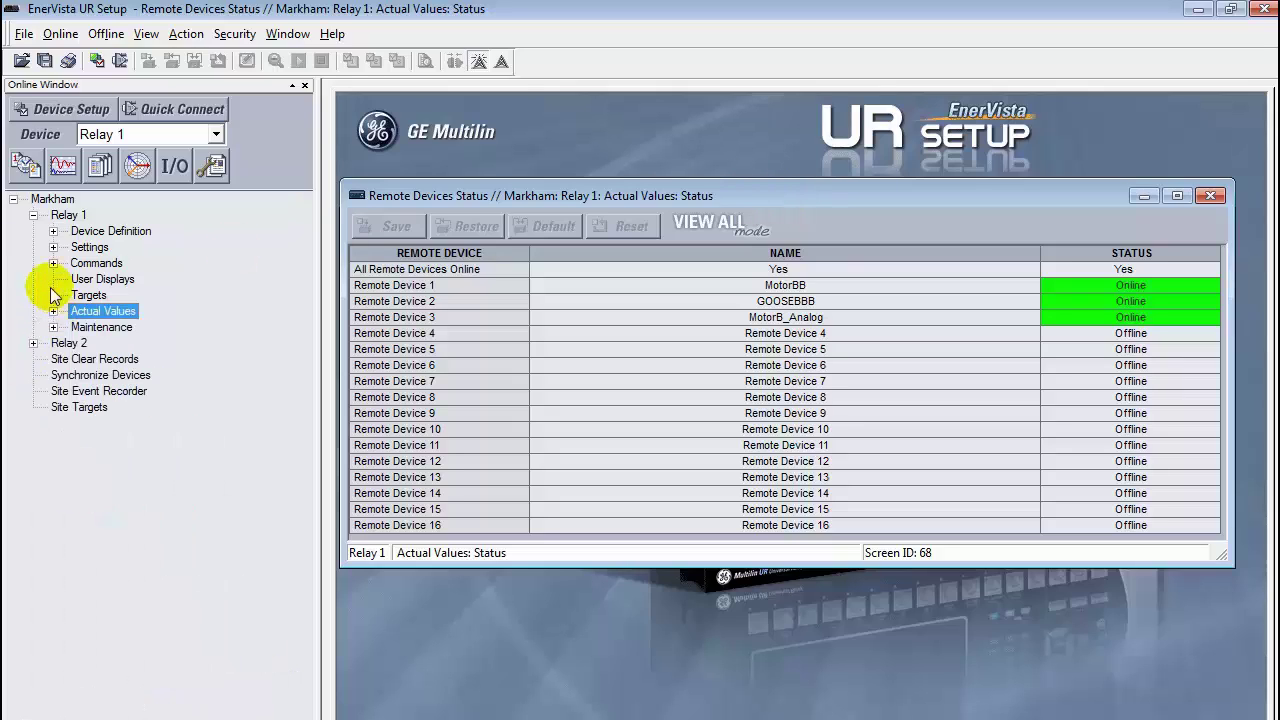
{"action": "left_click", "coordinate": [33, 215]}
{"action": "left_click", "coordinate": [33, 231]}
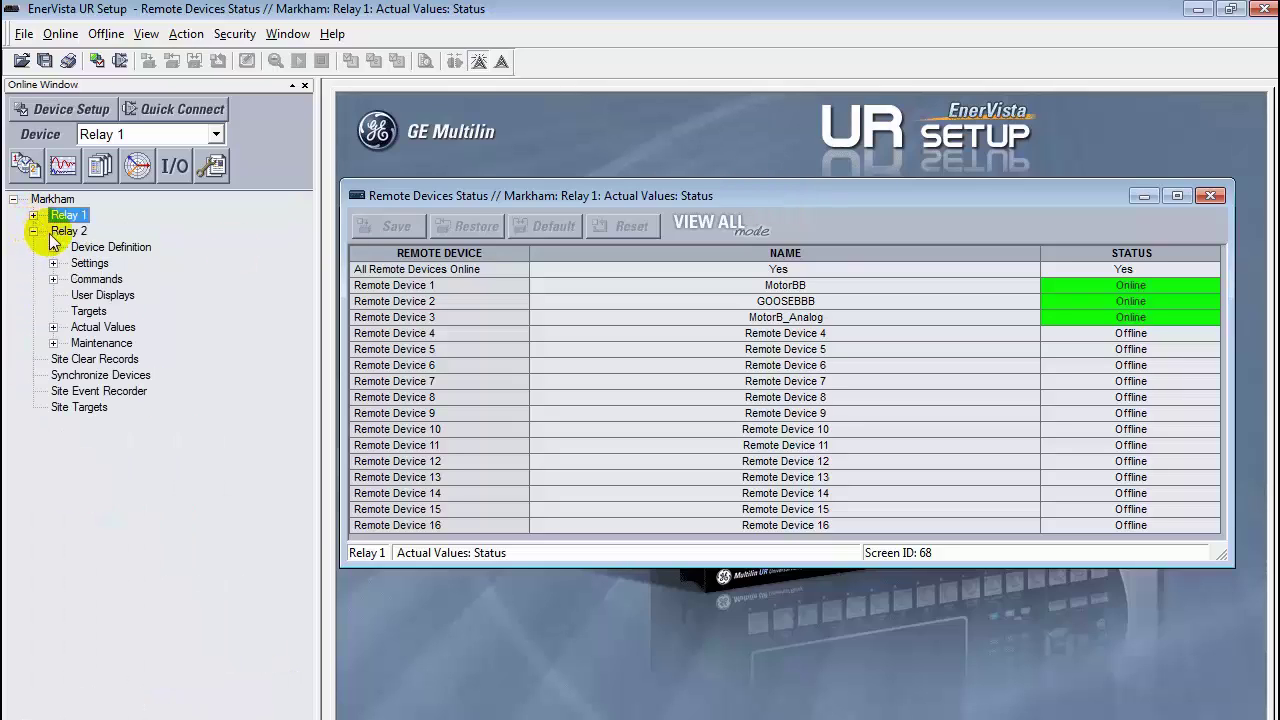
{"action": "left_click", "coordinate": [53, 327]}
{"action": "left_click", "coordinate": [73, 359]}
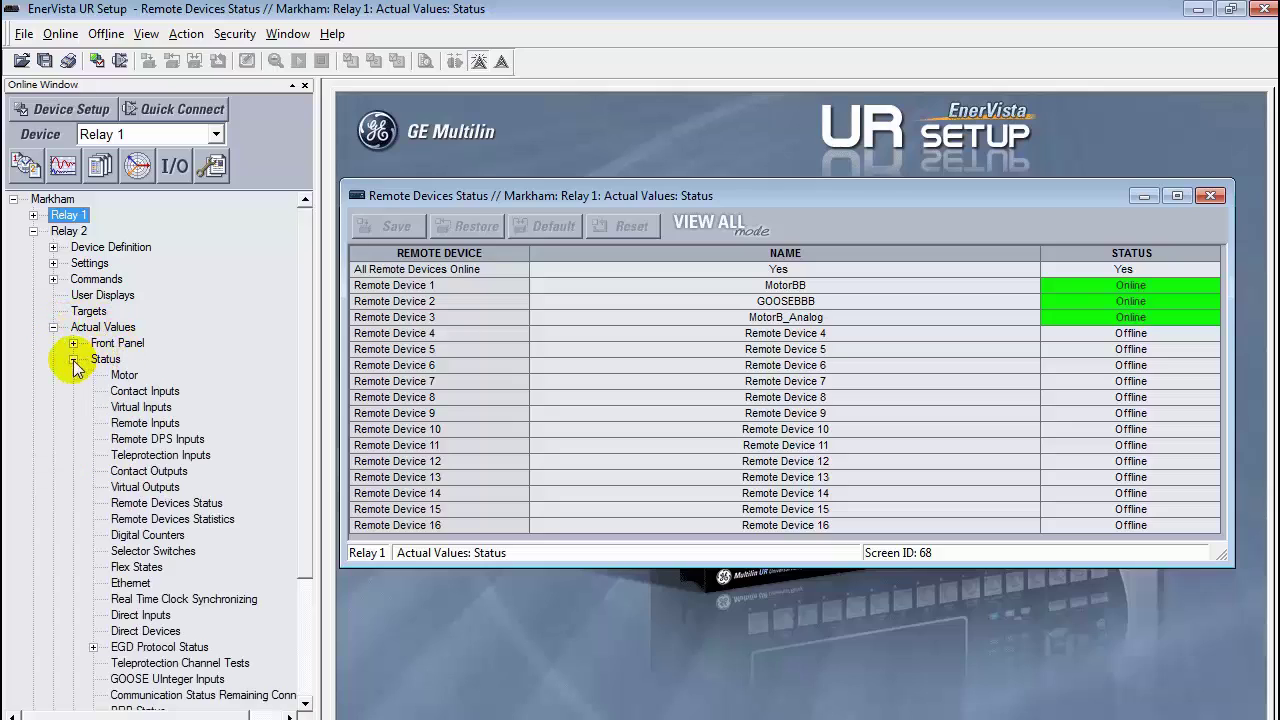
{"action": "double_click", "coordinate": [160, 503]}
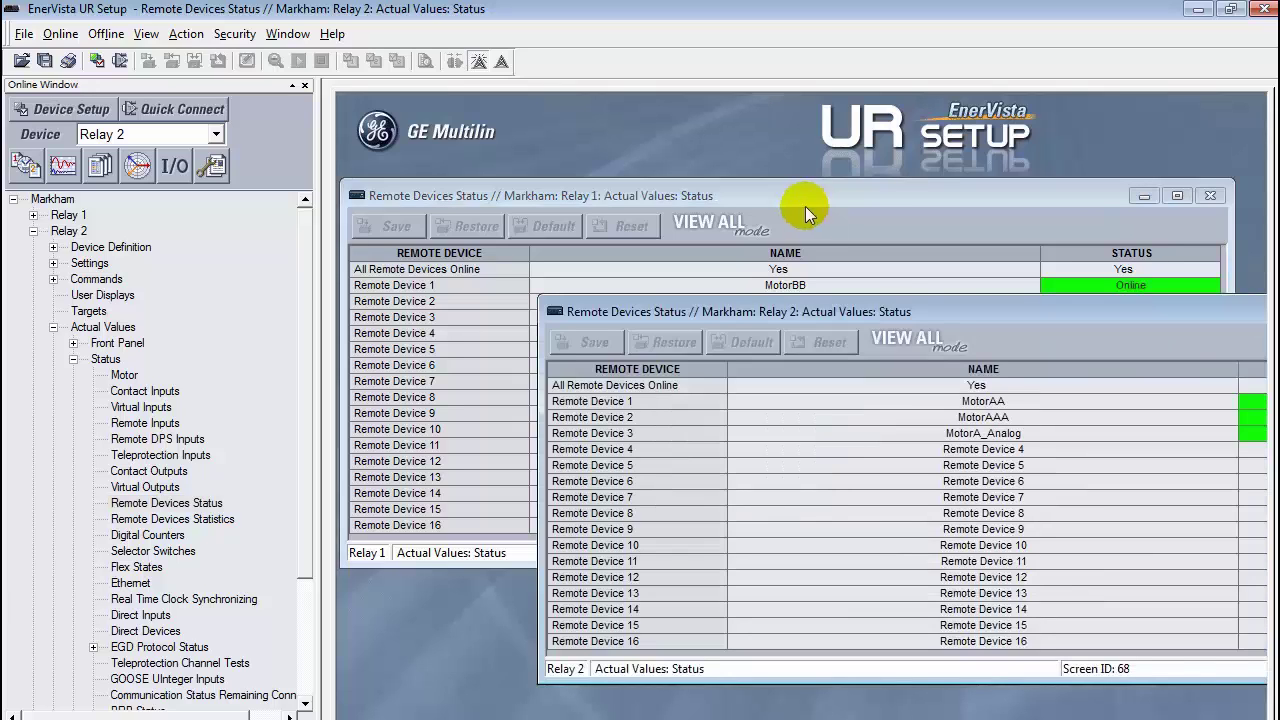
{"action": "left_click_drag", "start_coordinate": [915, 312], "coordinate": [700, 342]}
{"action": "left_click", "coordinate": [1188, 341]}
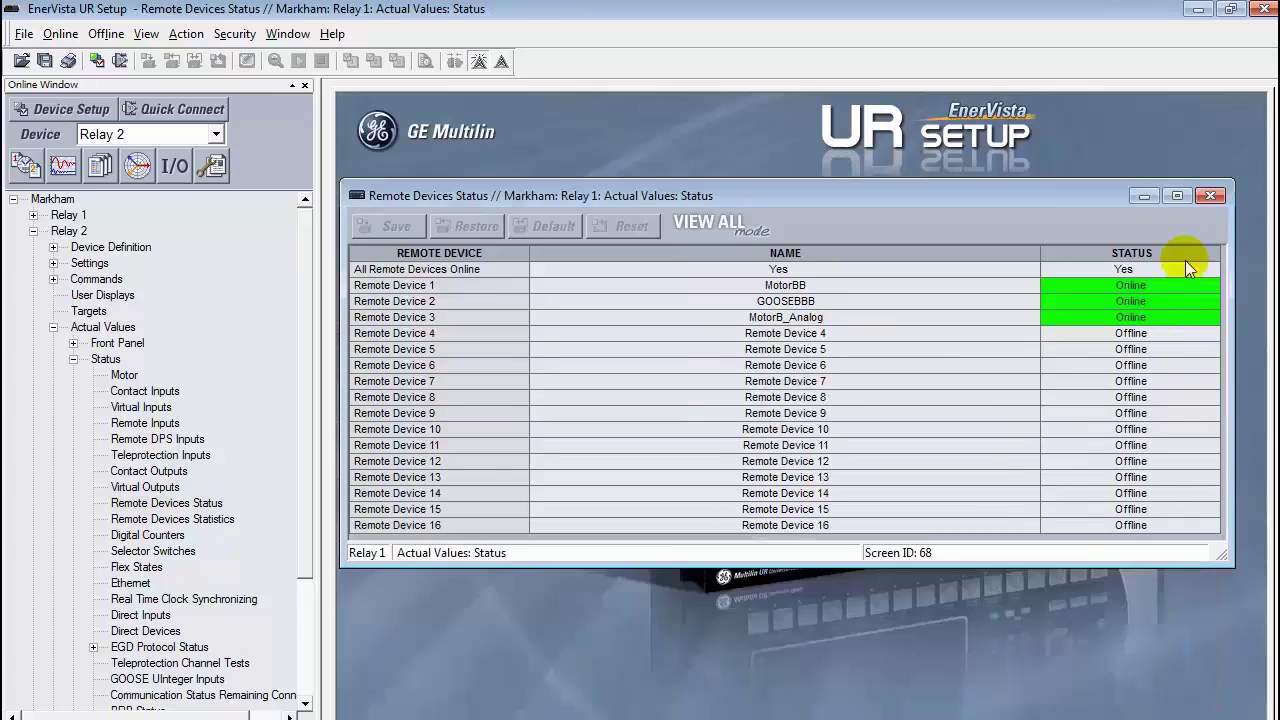
{"action": "left_click", "coordinate": [1210, 195]}
{"action": "left_click", "coordinate": [73, 359]}
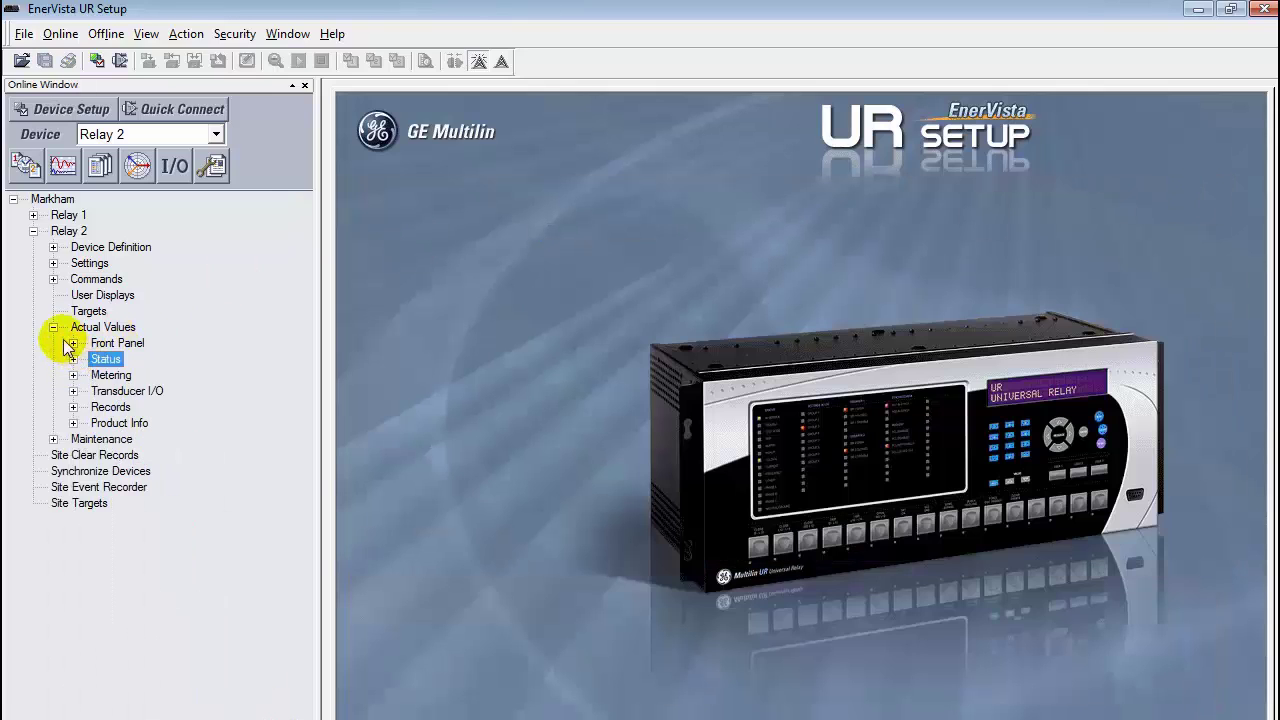
{"action": "left_click", "coordinate": [53, 327]}
{"action": "left_click", "coordinate": [33, 231]}
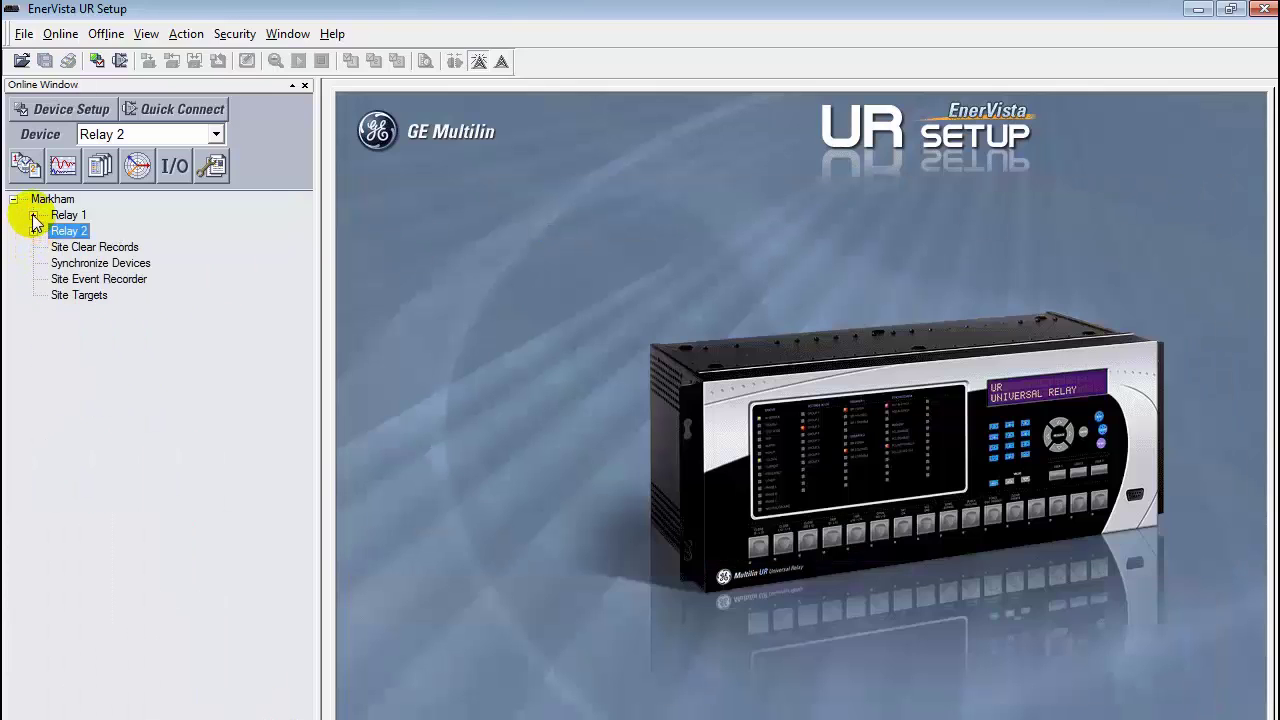
Step: View Relay 1's Actual Values > Status > Remote Inputs, confirm inputs 1–4 are On, then close it
{"action": "left_click", "coordinate": [38, 214]}
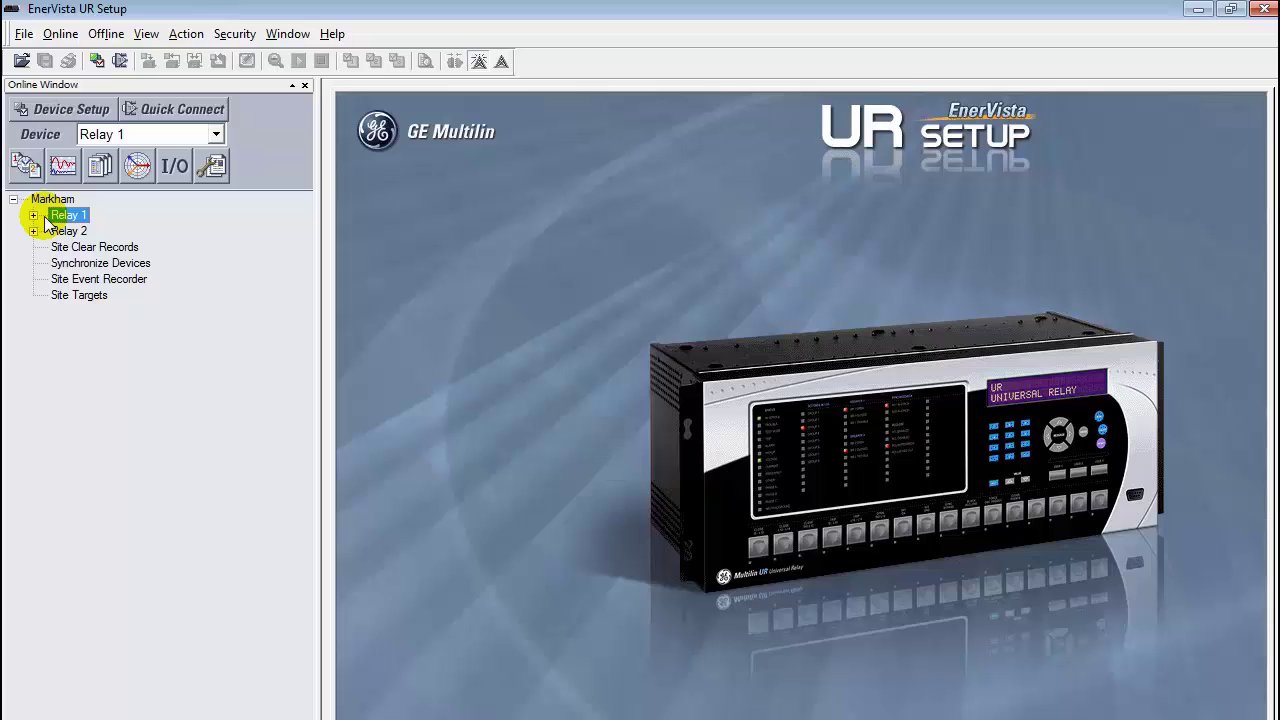
{"action": "left_click", "coordinate": [34, 216]}
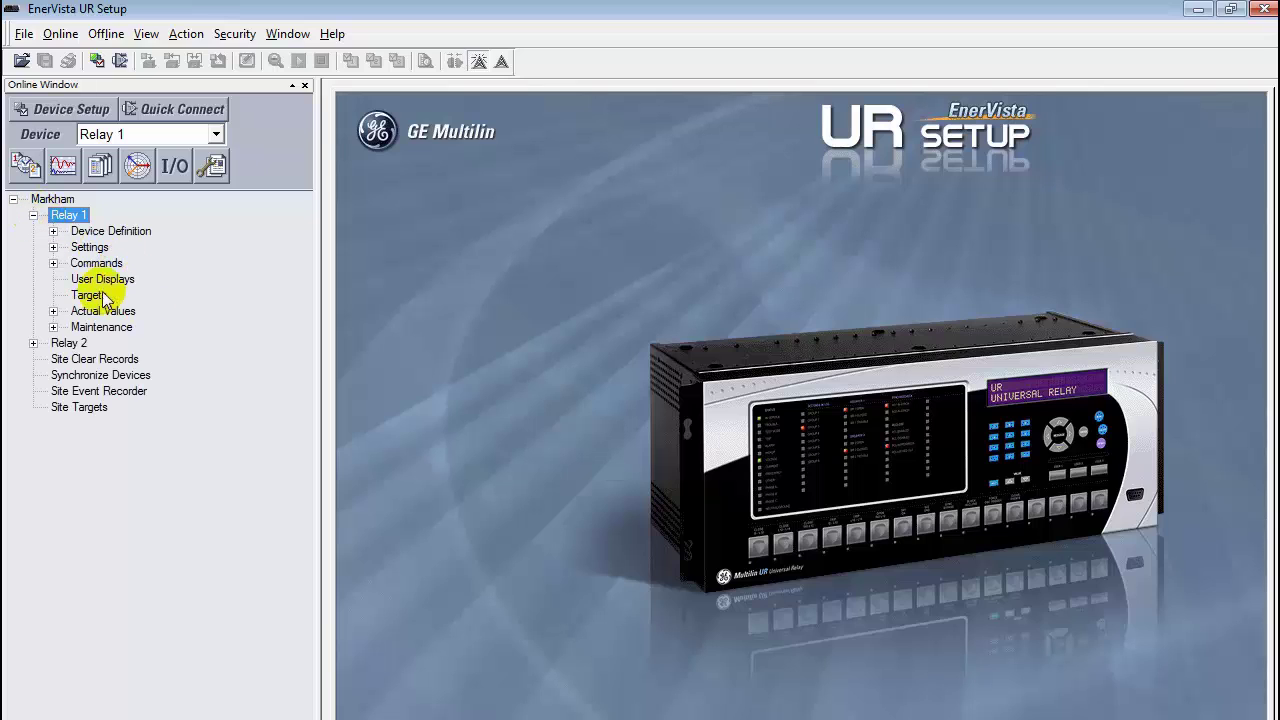
{"action": "left_click", "coordinate": [53, 311]}
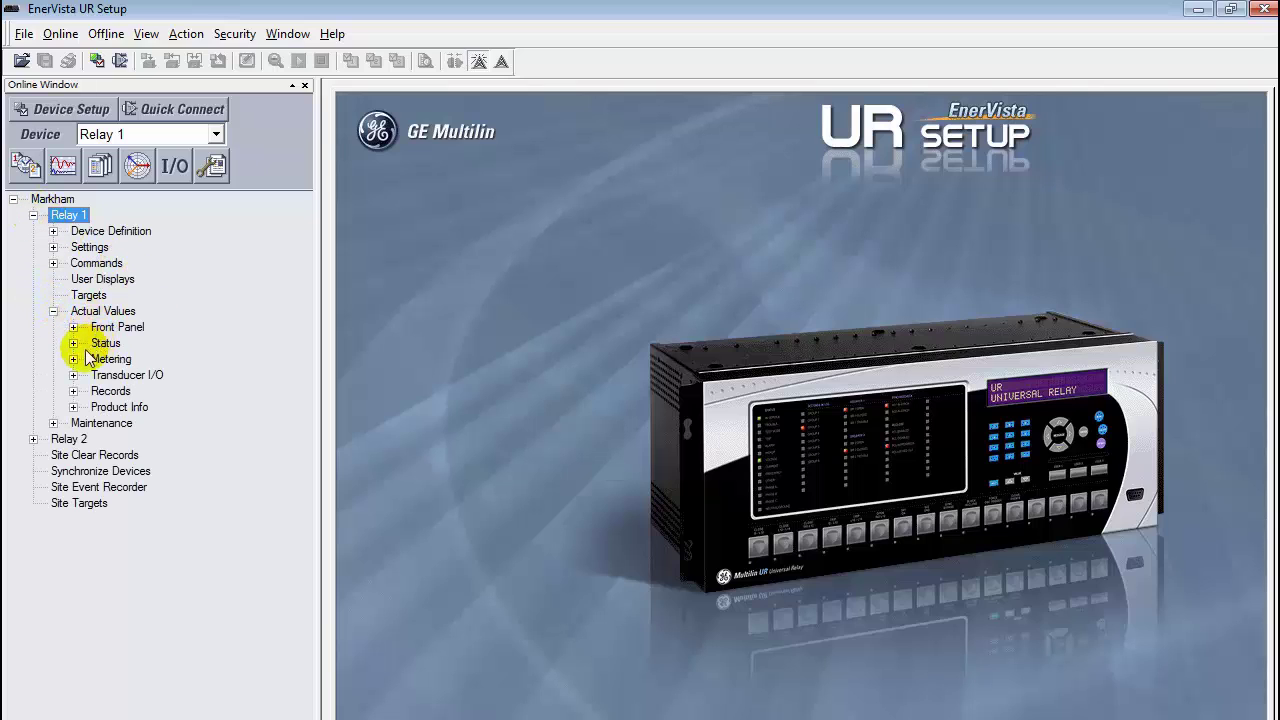
{"action": "left_click", "coordinate": [73, 343]}
{"action": "left_click", "coordinate": [73, 343]}
{"action": "left_click", "coordinate": [73, 343]}
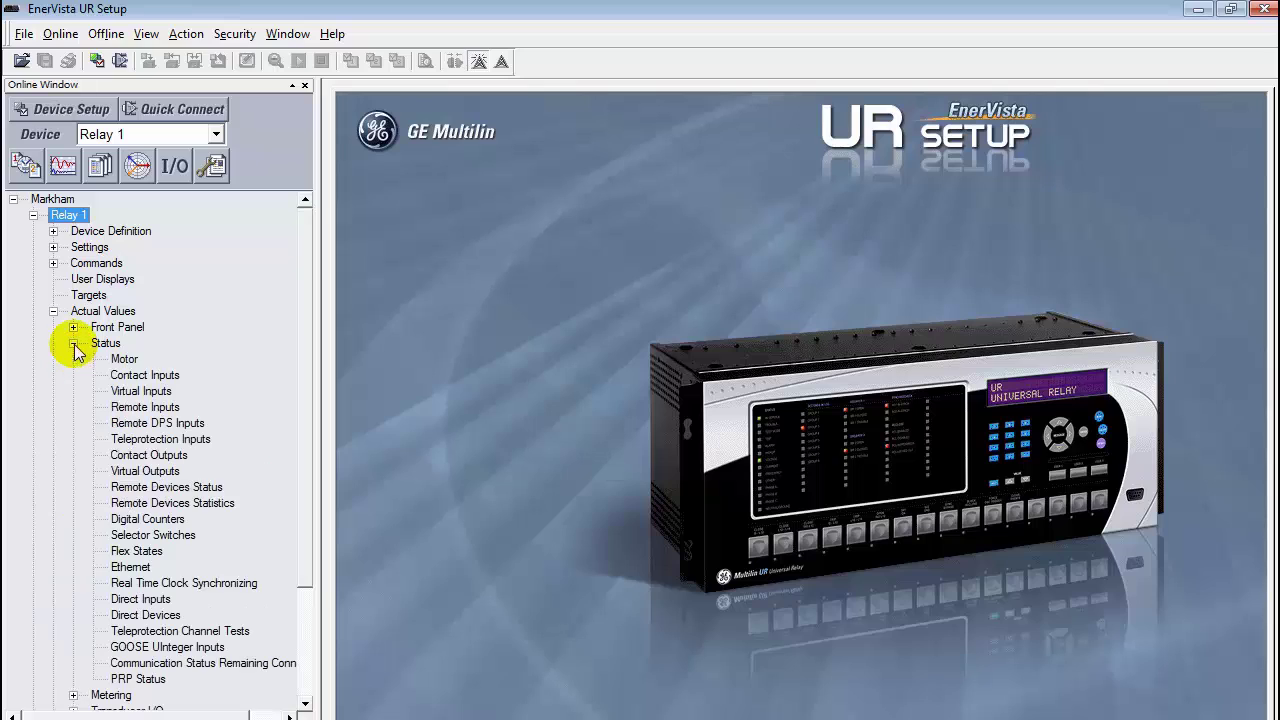
{"action": "left_click", "coordinate": [166, 408]}
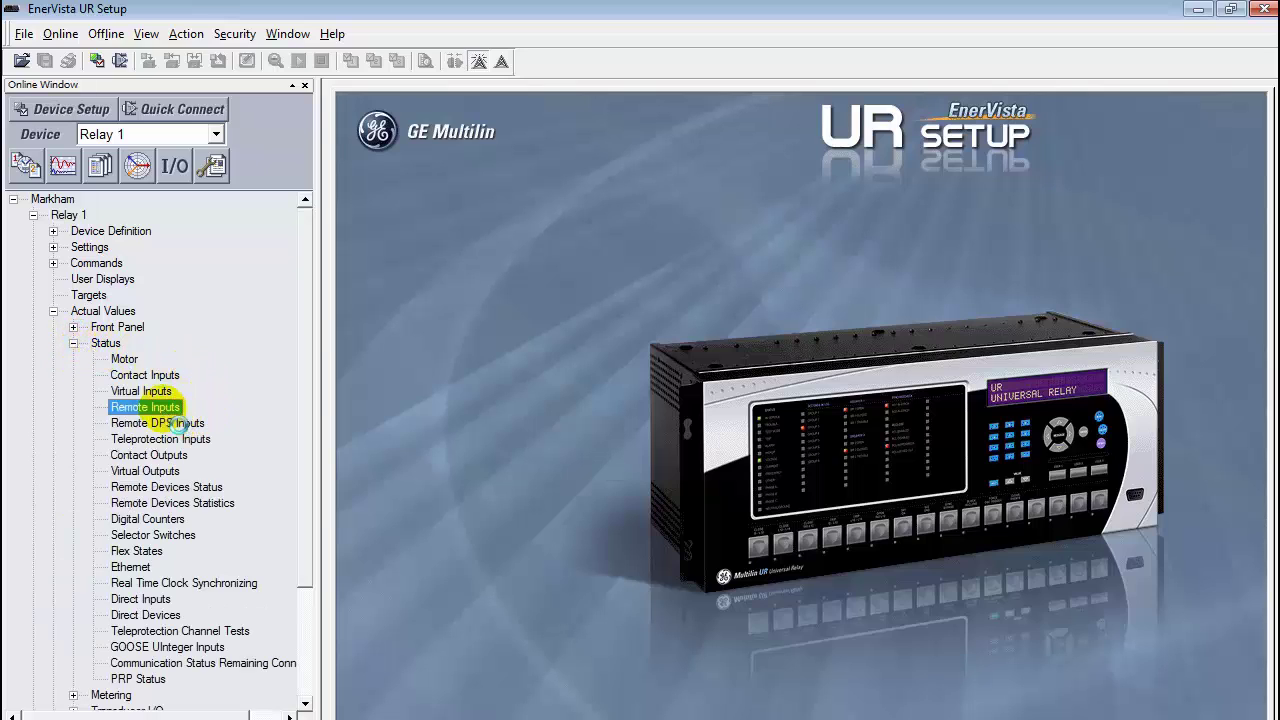
{"action": "double_click", "coordinate": [160, 408]}
{"action": "left_click_drag", "start_coordinate": [908, 336], "coordinate": [813, 247]}
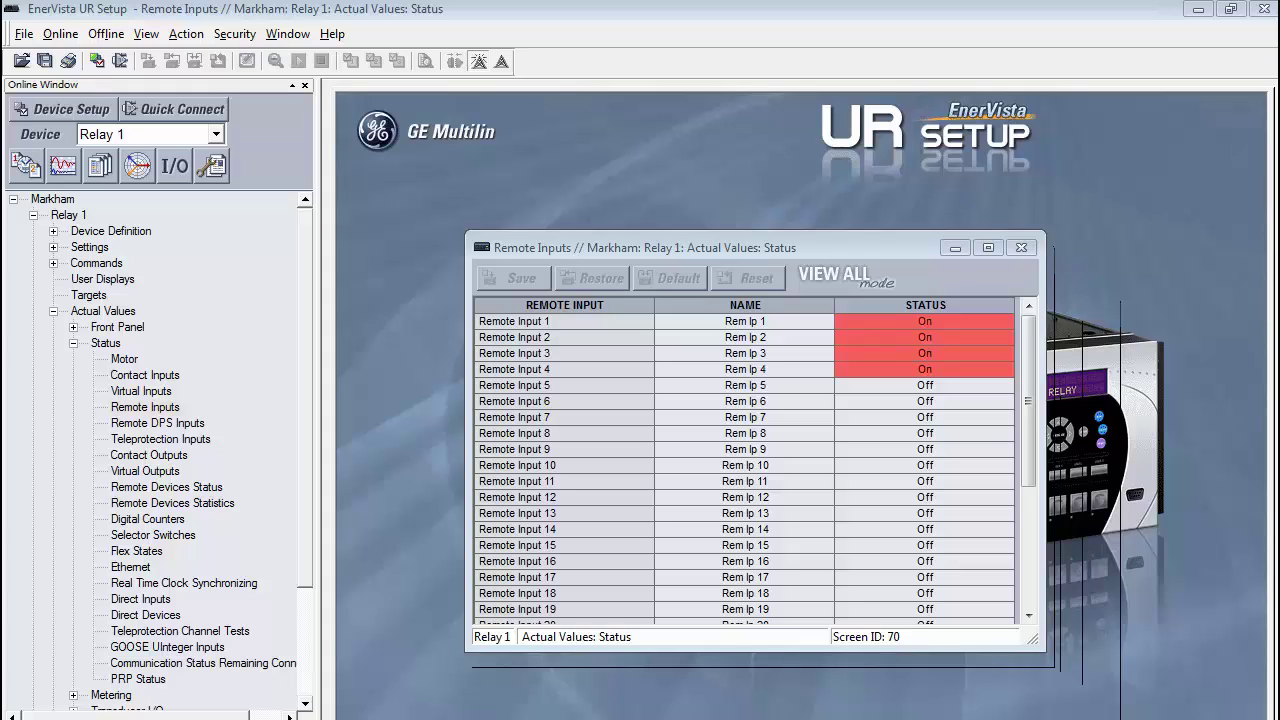
{"action": "left_click", "coordinate": [1029, 245]}
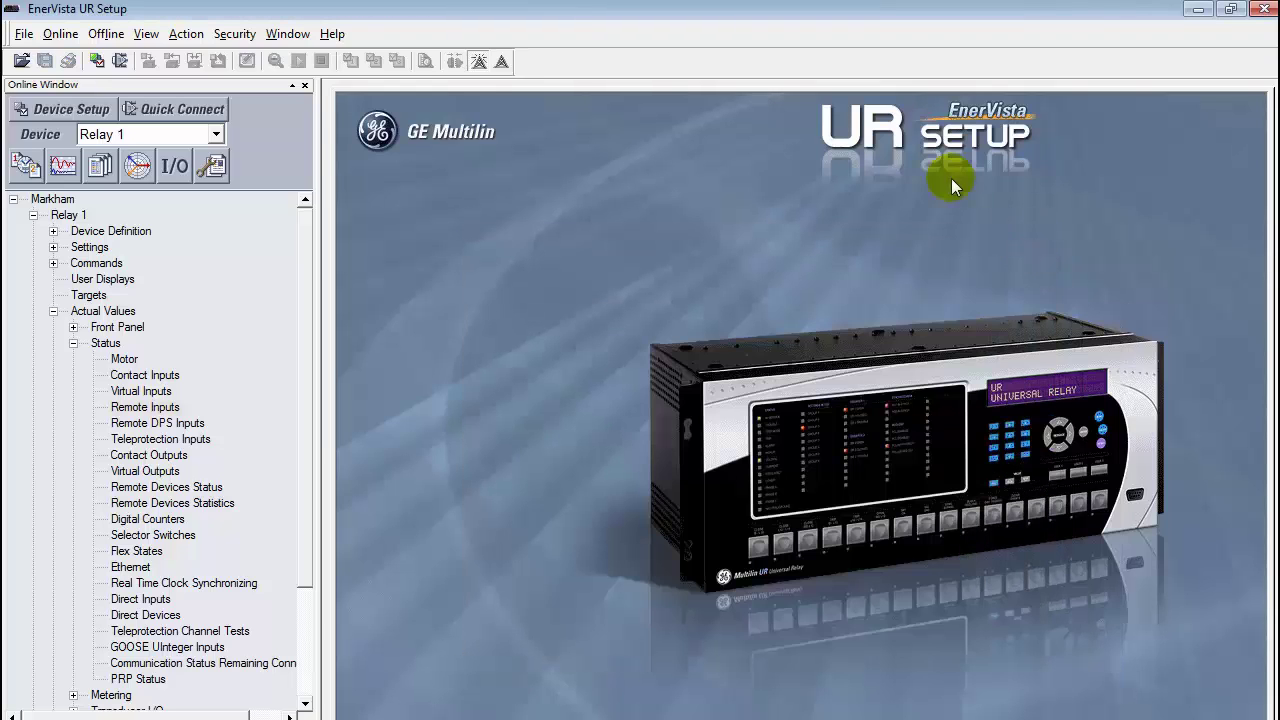
Step: Collapse Relay 1 and open Relay 2's Actual Values > Status > Remote Inputs page
{"action": "left_click", "coordinate": [73, 343]}
{"action": "left_click", "coordinate": [53, 311]}
{"action": "left_click", "coordinate": [33, 215]}
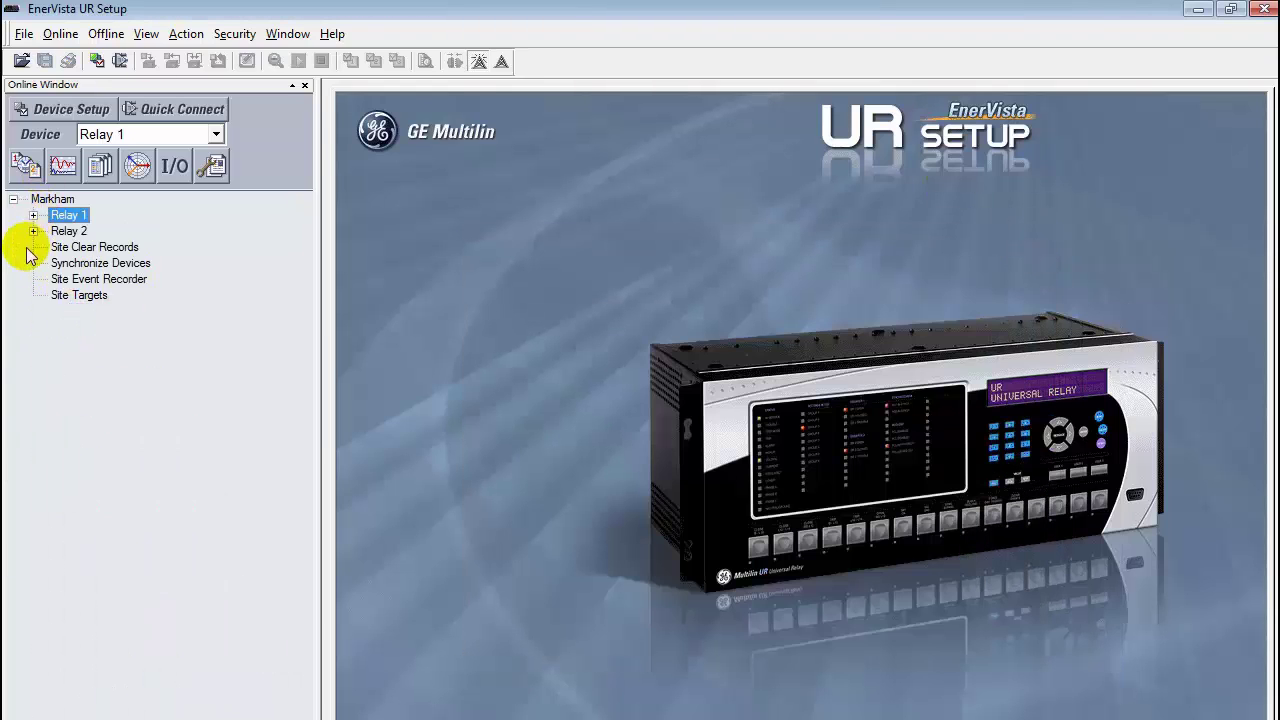
{"action": "left_click", "coordinate": [33, 231]}
{"action": "left_click", "coordinate": [53, 343]}
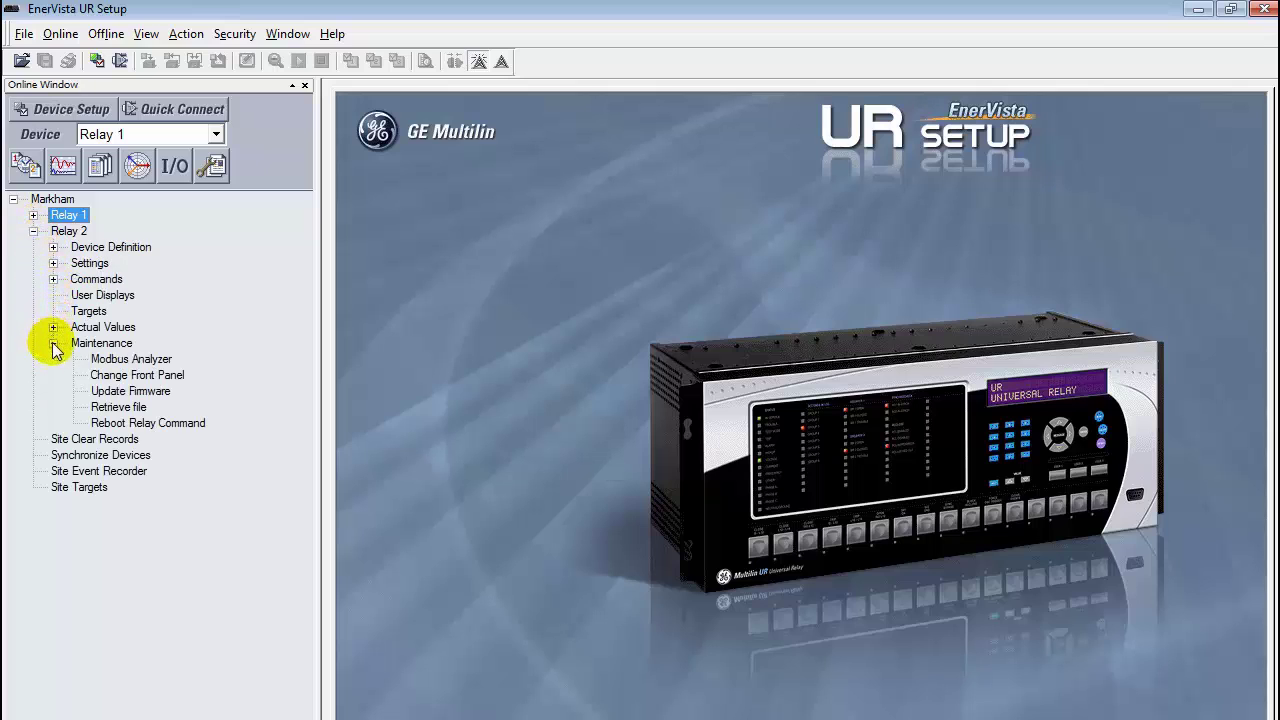
{"action": "left_click", "coordinate": [53, 327]}
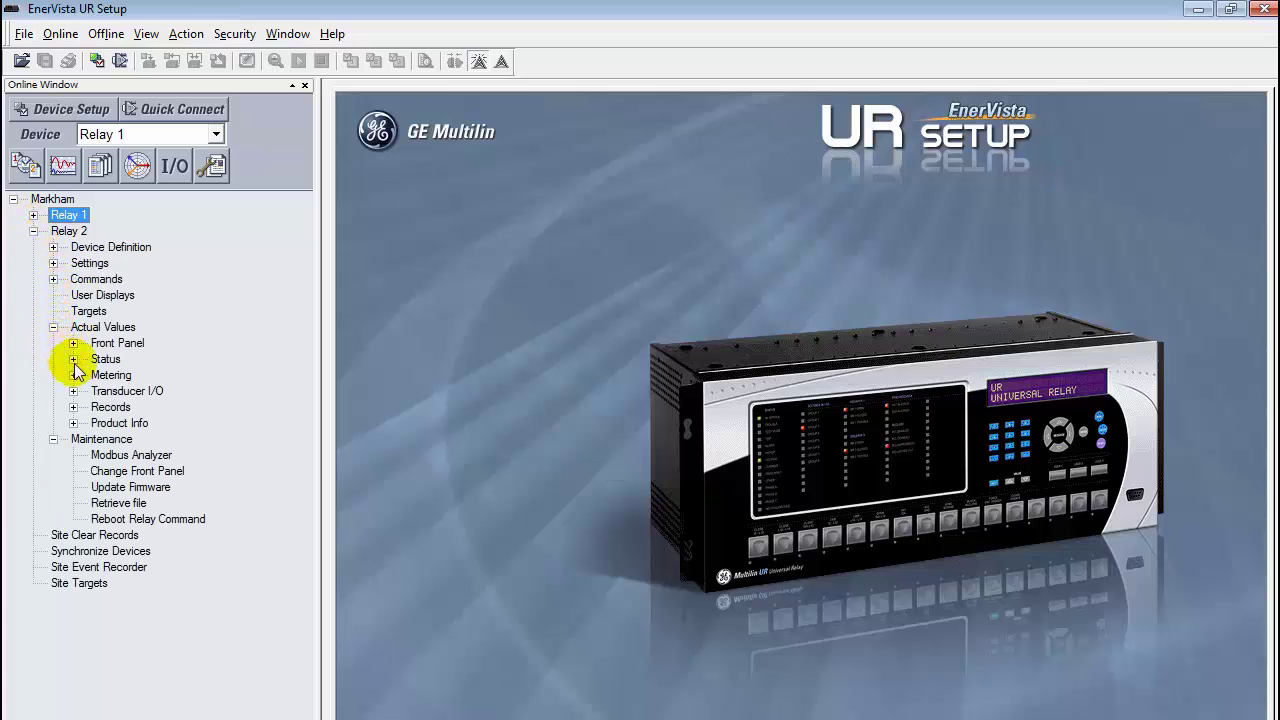
{"action": "left_click", "coordinate": [73, 359]}
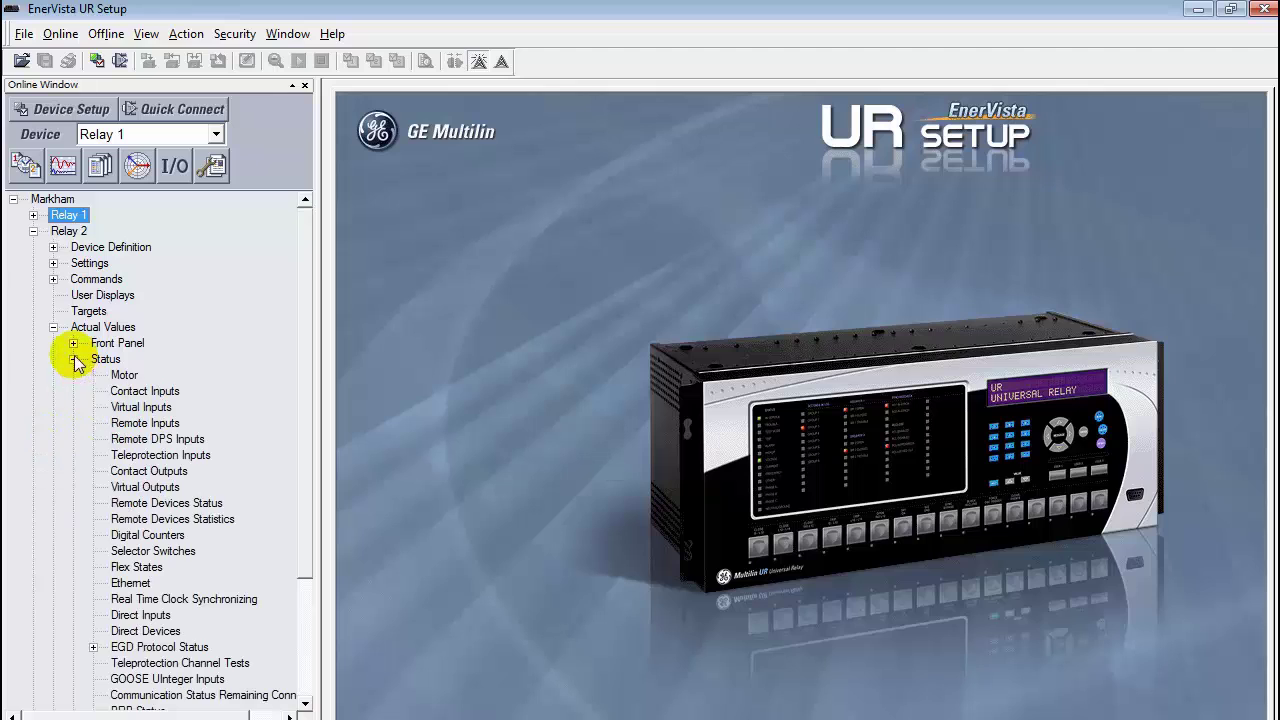
{"action": "double_click", "coordinate": [140, 423]}
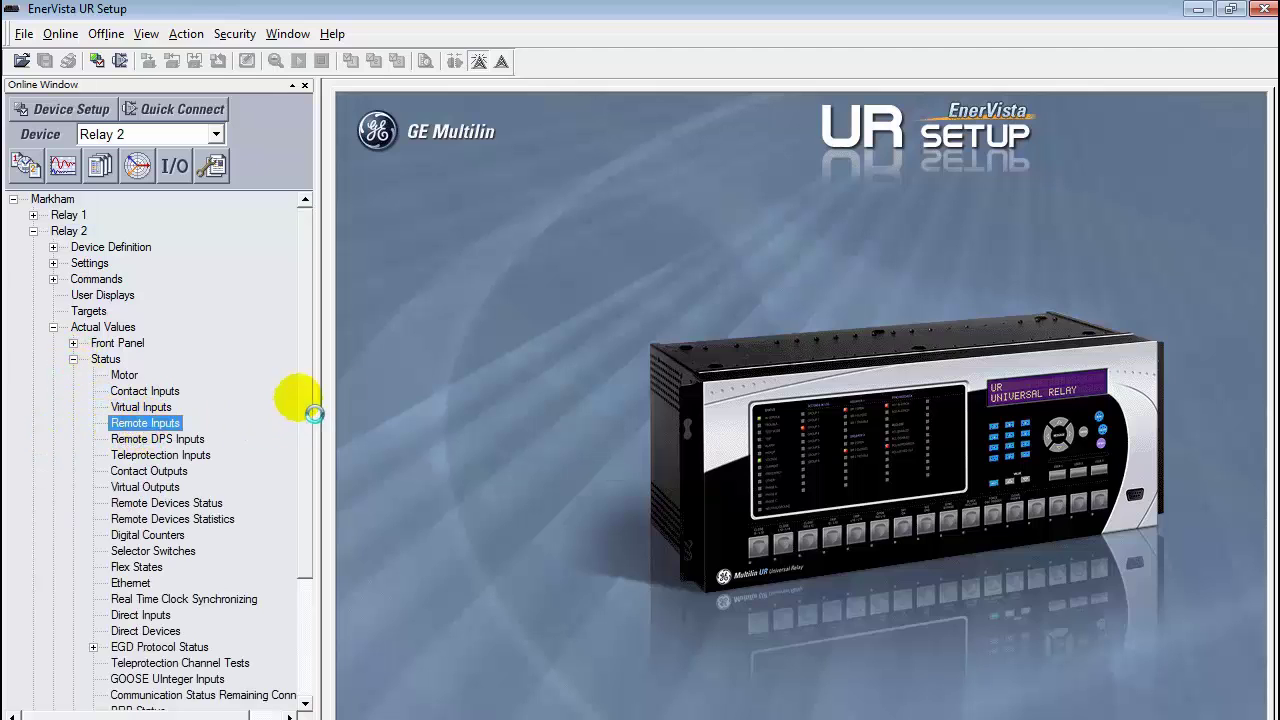